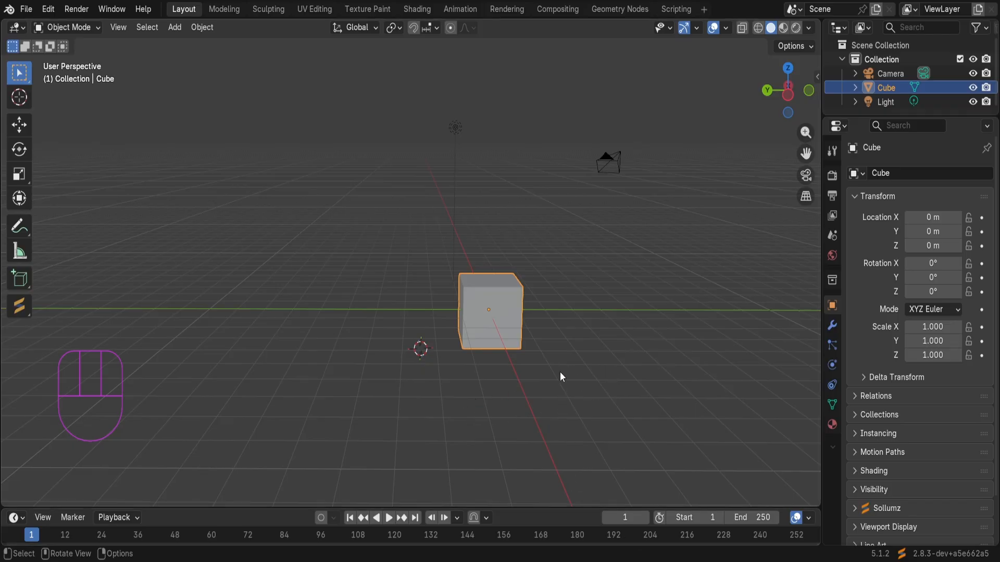
# Step: Examine the default cube in perspective and in the front, right and top orthographic views
pyautogui.moveTo(558, 406); pyautogui.dragTo(341, 261, button='middle')
pyautogui.keyDown('shift'); pyautogui.moveTo(433, 333); pyautogui.dragTo(567, 336, button='middle'); pyautogui.keyUp('shift')
pyautogui.scroll(3, 617, 295)
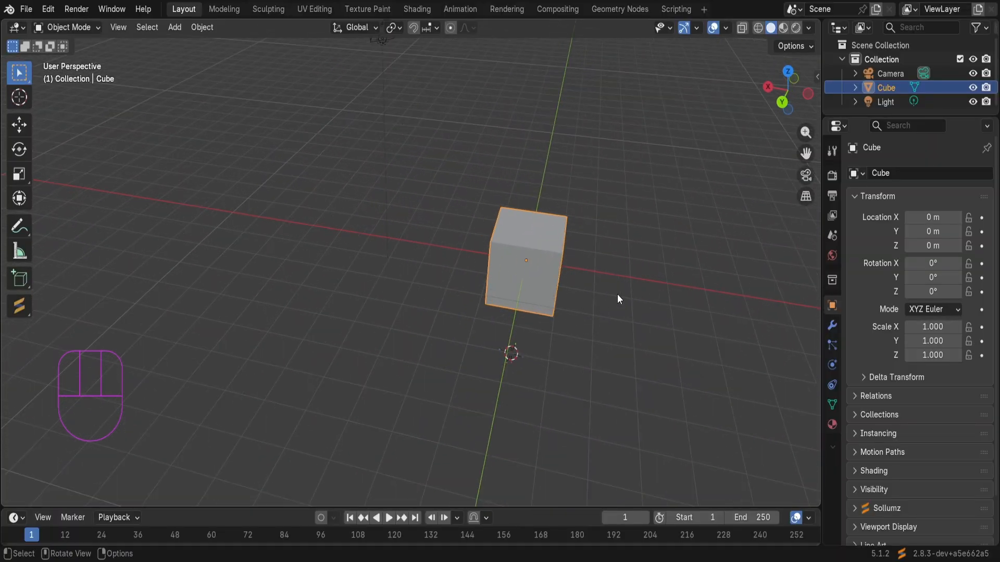
pyautogui.moveTo(617, 295); pyautogui.dragTo(521, 282, button='middle')
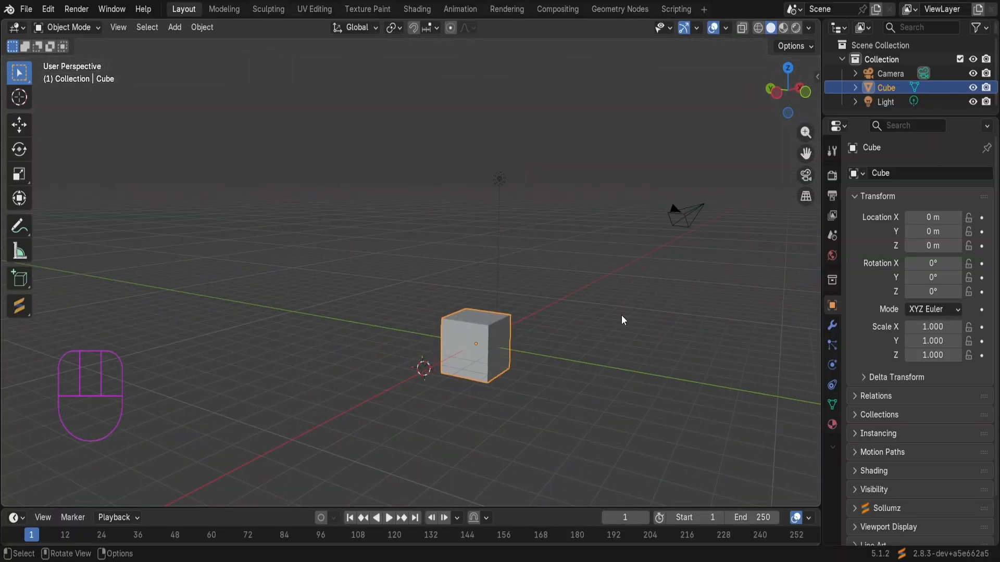
pyautogui.moveTo(621, 314); pyautogui.dragTo(619, 329, button='middle')
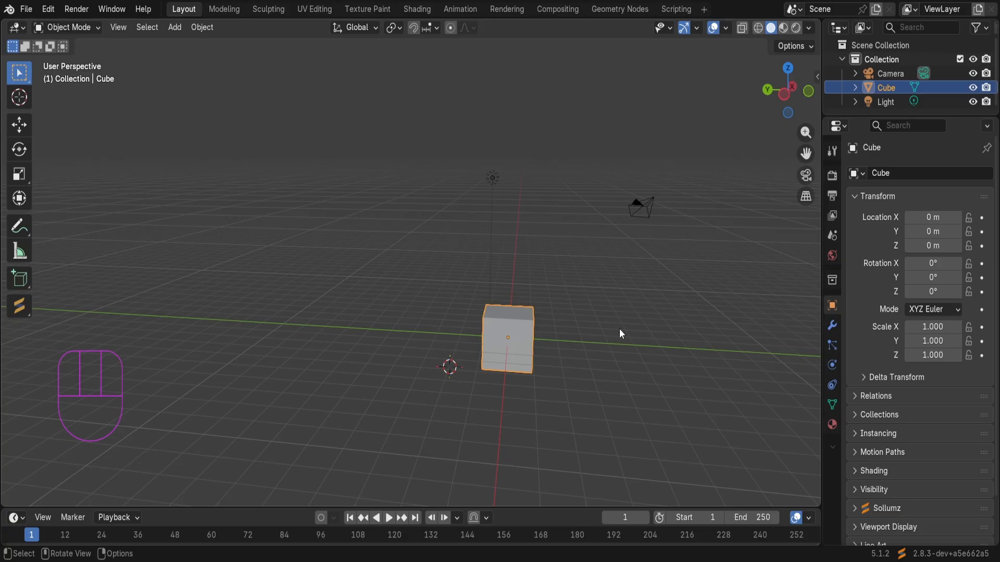
pyautogui.press('KP_1')
pyautogui.press('KP_3')
pyautogui.press('KP_7')
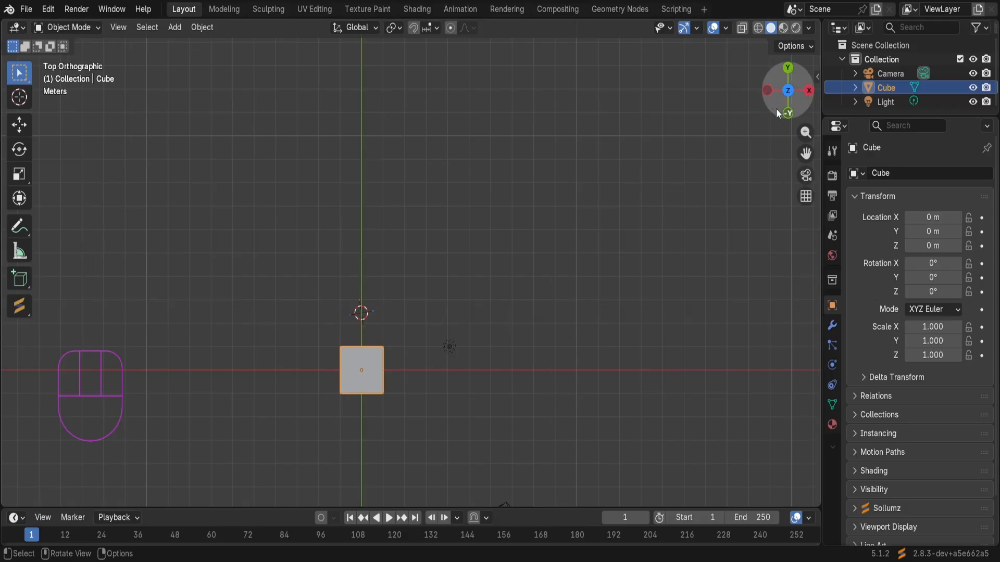
pyautogui.press('KP_1')
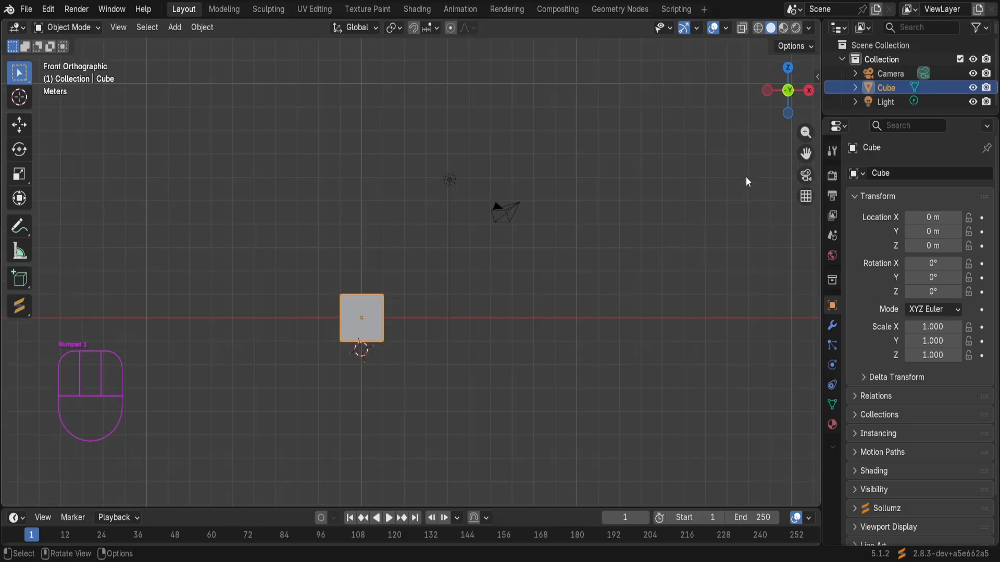
pyautogui.press('KP_3')
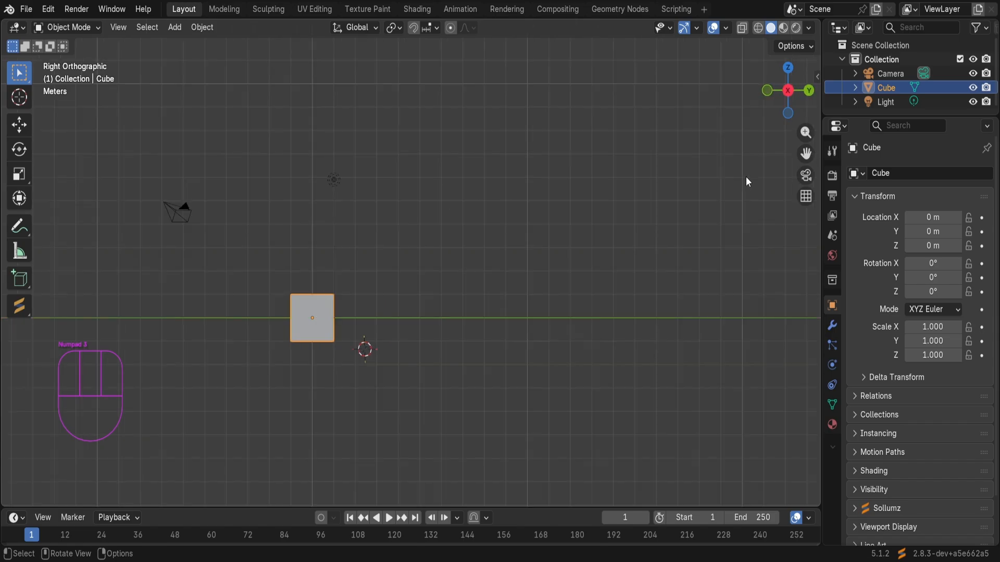
pyautogui.press('KP_7')
pyautogui.moveTo(745, 177); pyautogui.dragTo(531, 267, button='middle')
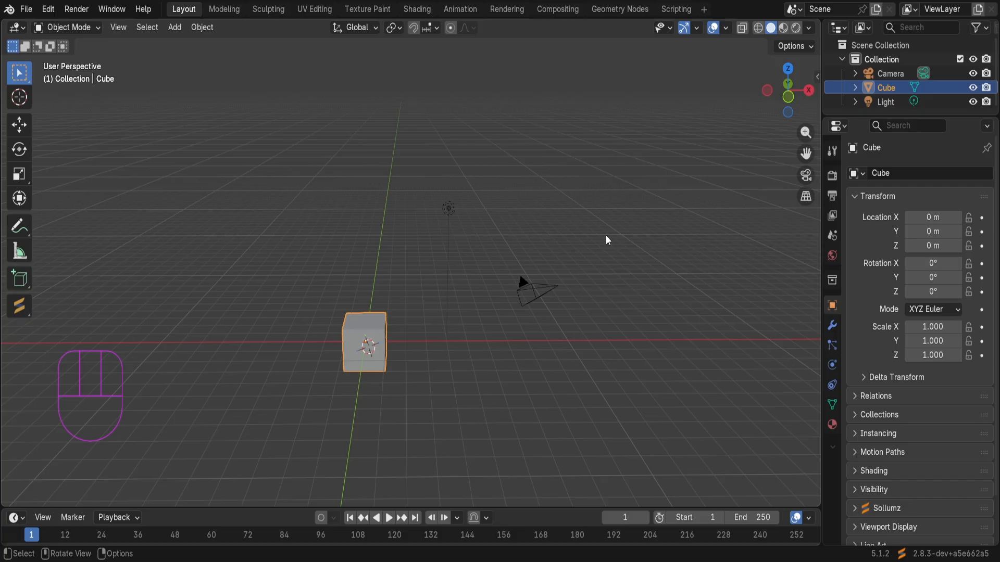
# Step: Turn on X-ray display and delete the camera and the light
pyautogui.click(742, 28)
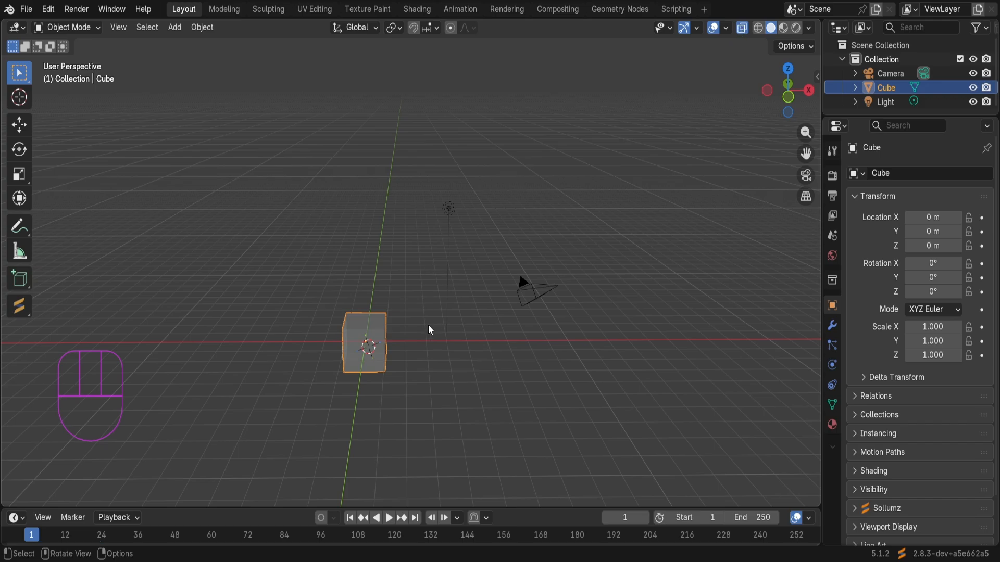
pyautogui.moveTo(430, 330); pyautogui.dragTo(542, 354, button='middle')
pyautogui.moveTo(485, 118); pyautogui.dragTo(753, 342)
pyautogui.press('Delete')
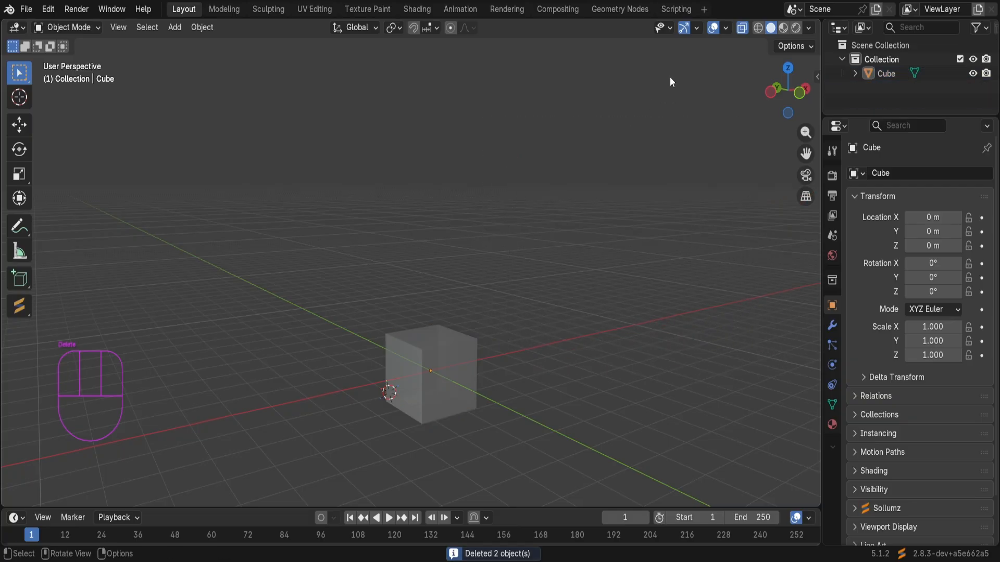
# Step: Add a second cube at the 3D cursor and raise it along Z by about 1.5 m
pyautogui.moveTo(614, 198); pyautogui.dragTo(385, 345, button='middle')
pyautogui.hotkey('shift', 'a')
pyautogui.moveTo(521, 280)
pyautogui.click(577, 287)
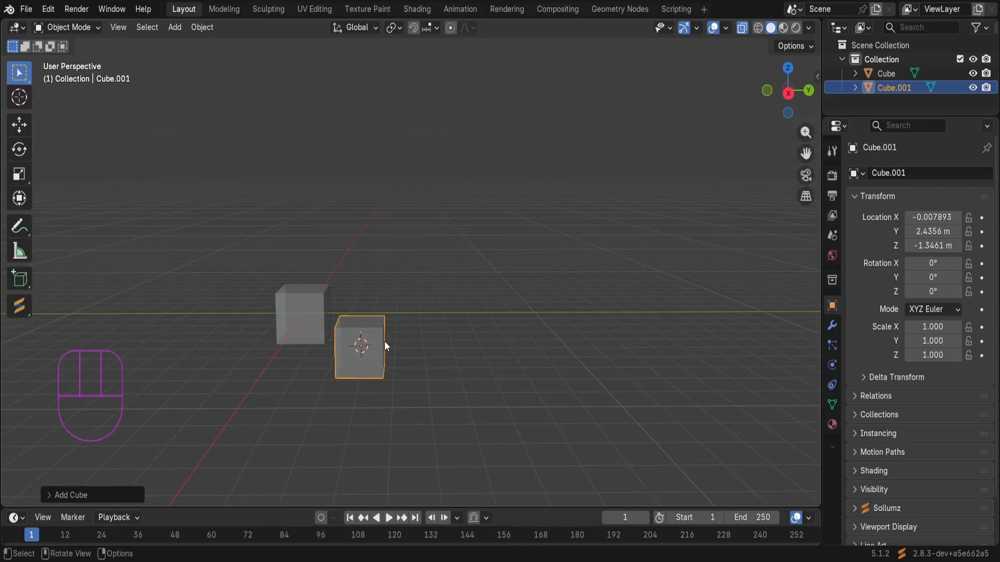
pyautogui.press('g')
pyautogui.press('z')
pyautogui.click(402, 307)
# Step: Move the second cube along X to about -2.68 m and along Y to about 1.68 m
pyautogui.moveTo(402, 307); pyautogui.dragTo(558, 327, button='middle')
pyautogui.moveTo(498, 346); pyautogui.dragTo(619, 342, button='middle')
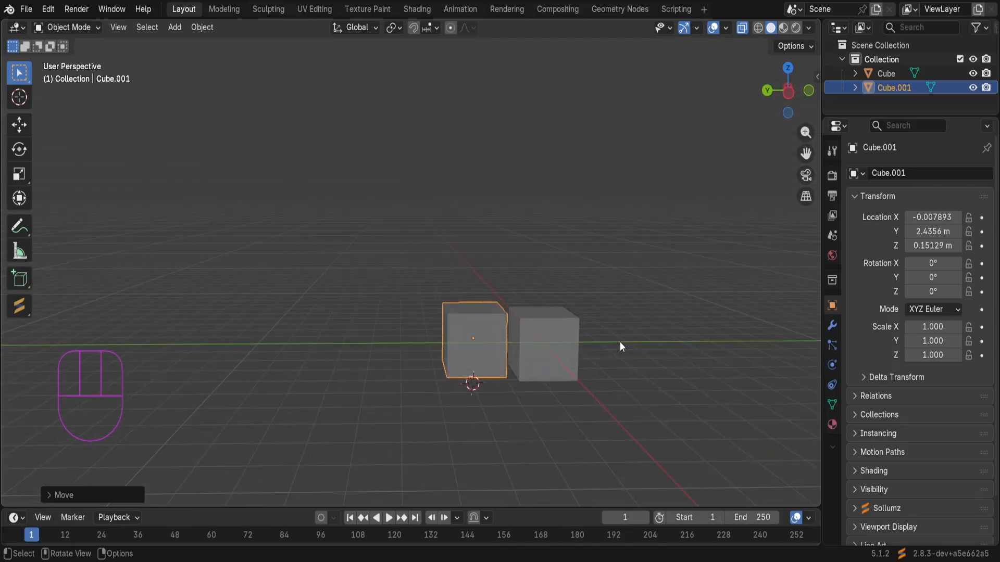
pyautogui.press('g')
pyautogui.press('x')
pyautogui.click(648, 358)
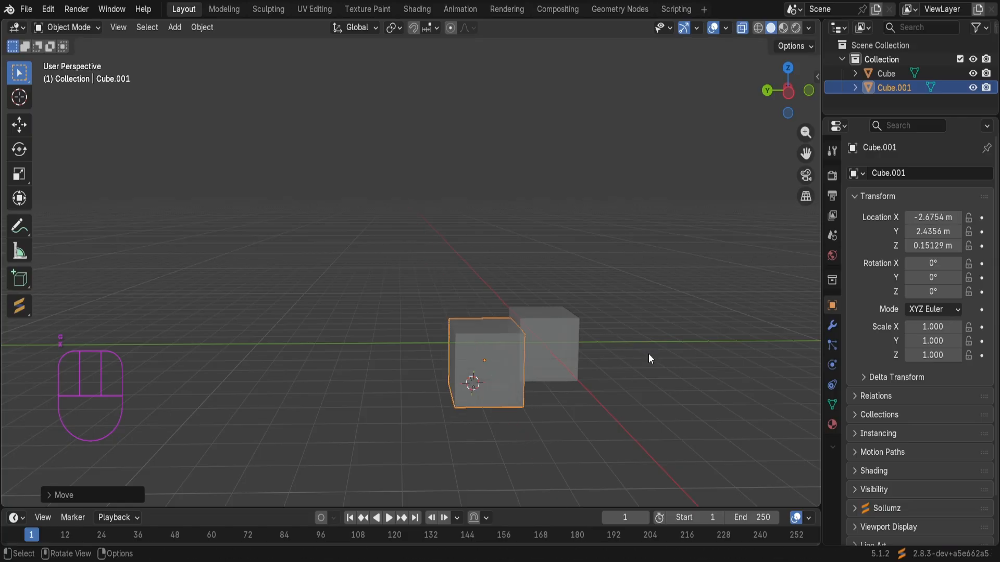
pyautogui.press('g')
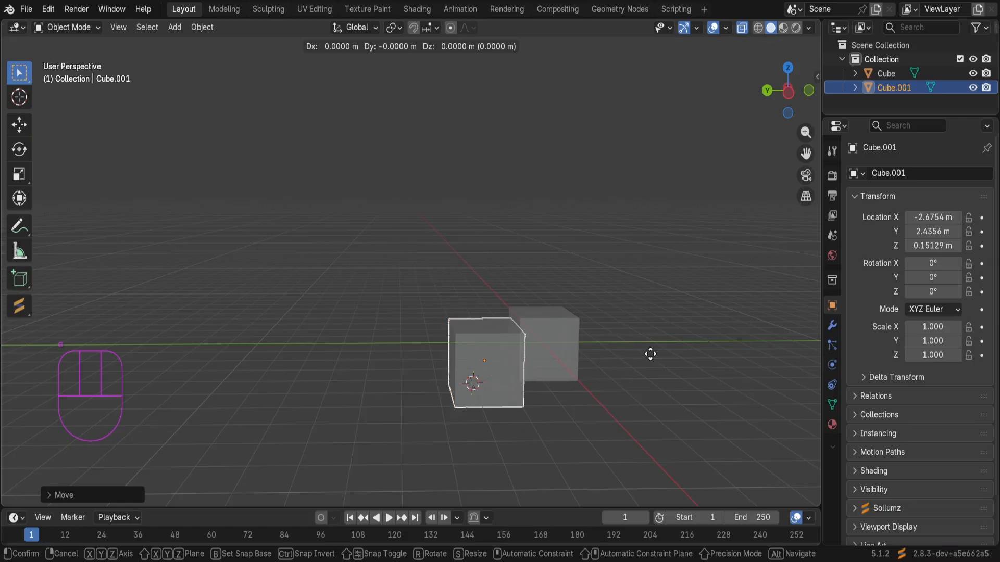
pyautogui.press('y')
pyautogui.click(671, 359)
# Step: Move the second cube along X to about -1.22 m
pyautogui.moveTo(674, 361); pyautogui.dragTo(621, 373, button='middle')
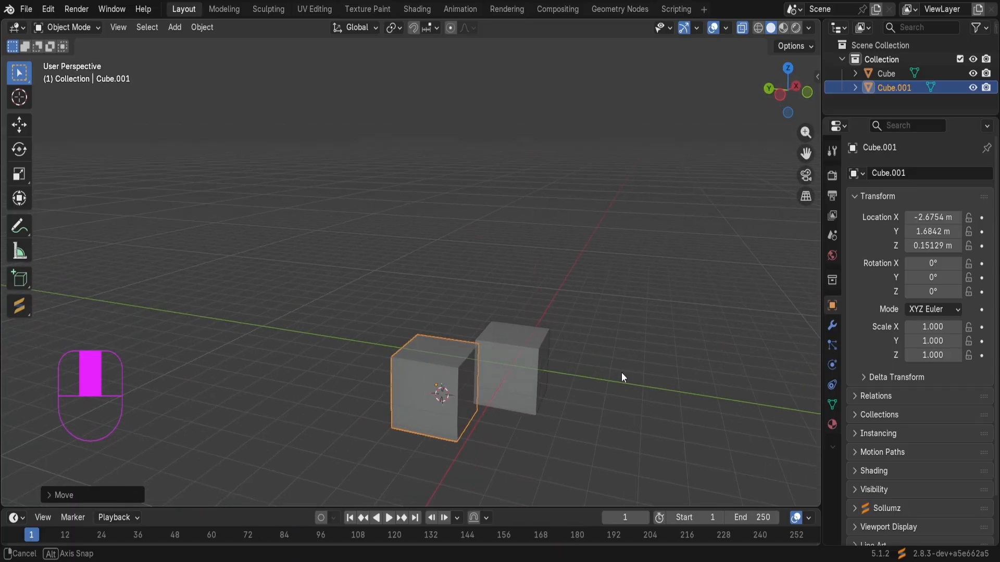
pyautogui.press('g')
pyautogui.press('z')
pyautogui.press('x')
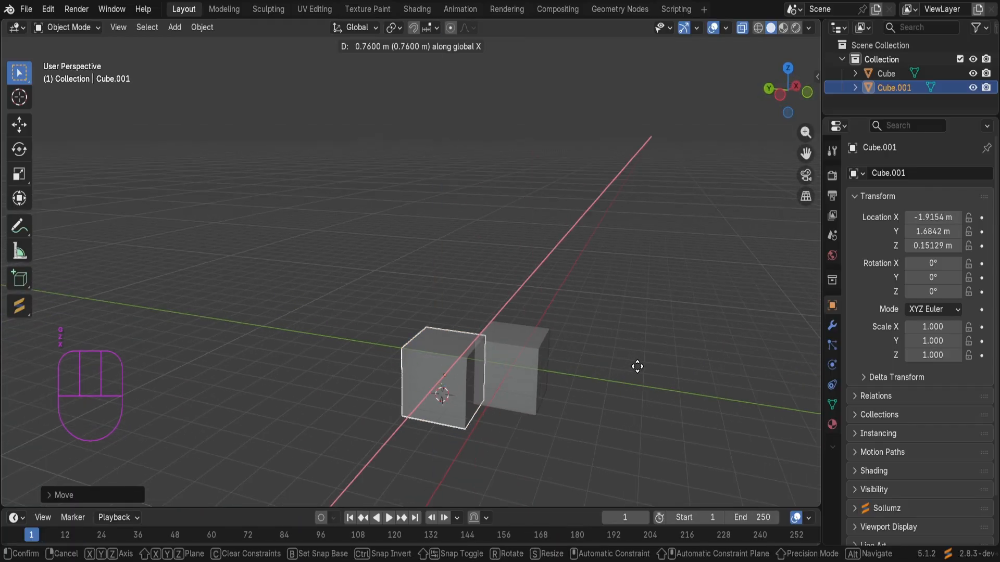
pyautogui.click(646, 367)
# Step: Activate face selection in the second cube's Edit Mode and return to Object Mode
pyautogui.moveTo(646, 367); pyautogui.dragTo(457, 381, button='middle')
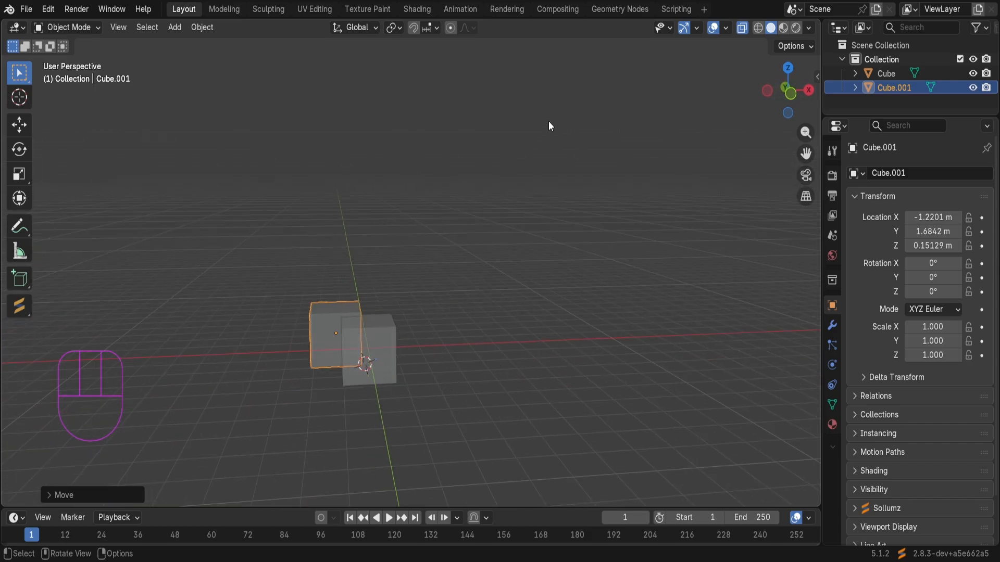
pyautogui.press('Tab')
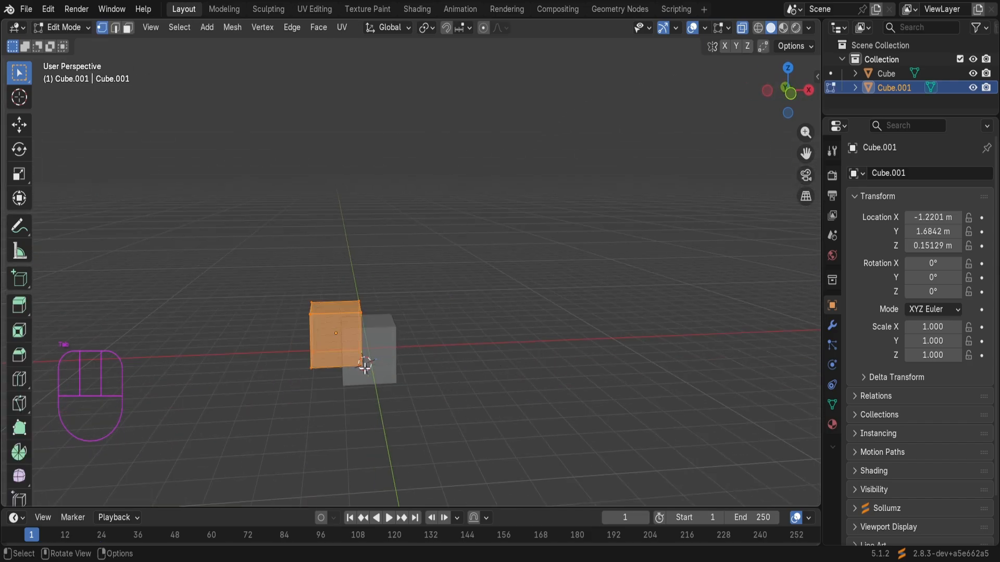
pyautogui.press('3')
pyautogui.press('Tab')
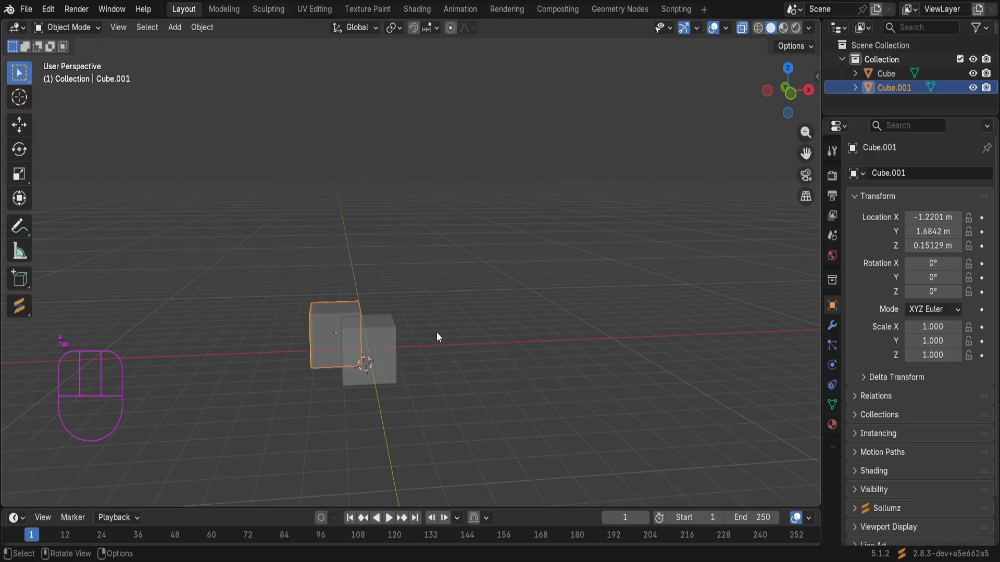
# Step: Switch the second cube back and forth between Object Mode and Edit Mode, finishing in Edit Mode
pyautogui.press('Tab')
pyautogui.press('Tab')
pyautogui.press('Tab')
pyautogui.press('Tab')
pyautogui.press('Tab')
pyautogui.click(56, 30)
pyautogui.click(76, 44)
pyautogui.click(61, 28)
pyautogui.click(78, 61)
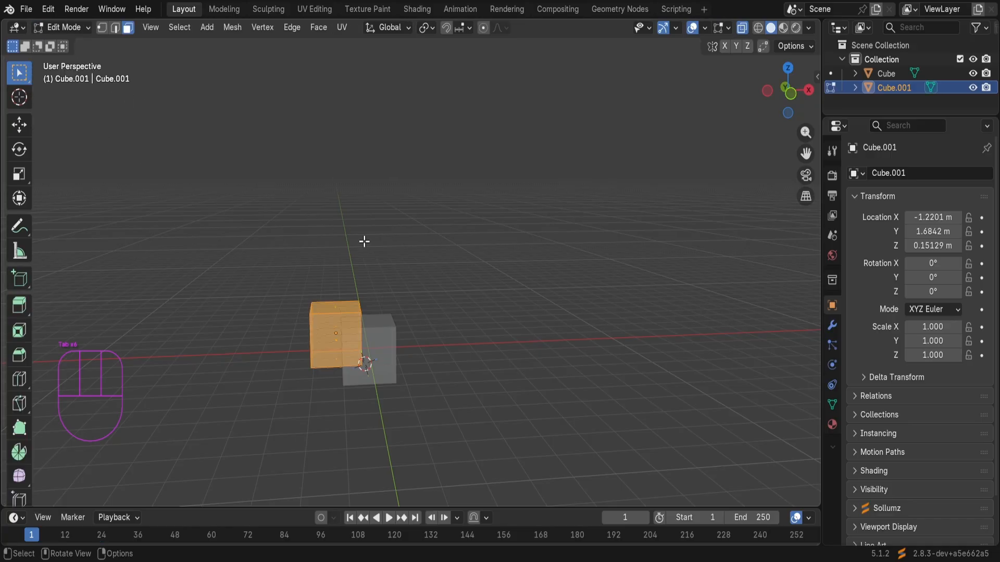
# Step: Select individual faces of the second cube and try to select the original cube's faces in the same Edit Mode
pyautogui.moveTo(364, 241); pyautogui.dragTo(418, 334, button='middle')
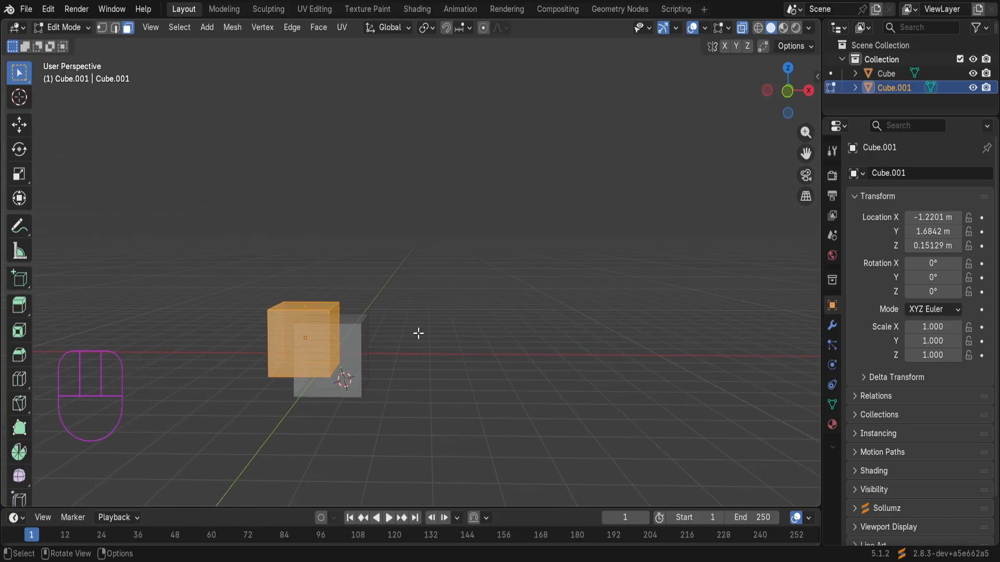
pyautogui.click(324, 371)
pyautogui.click(350, 347)
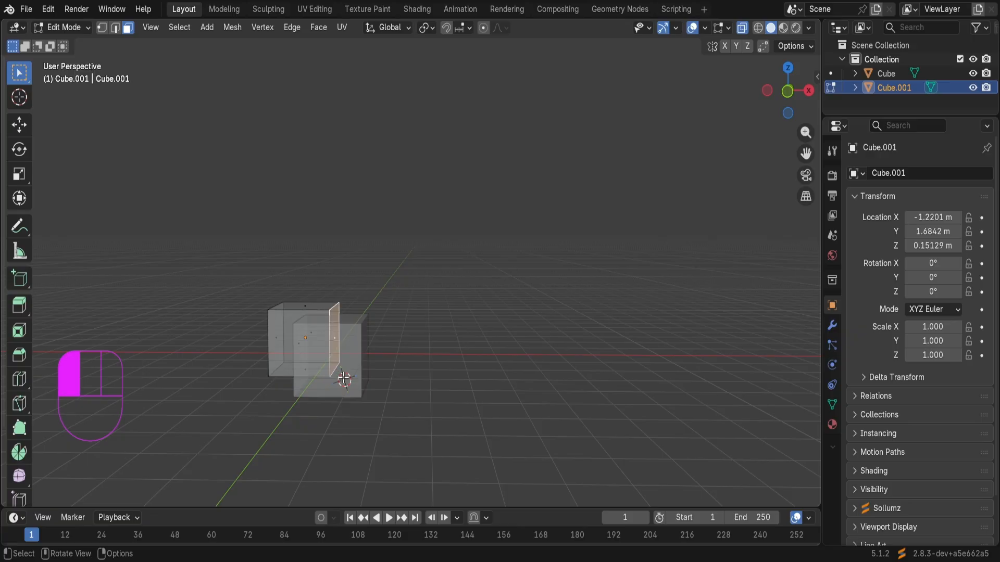
pyautogui.click(345, 380)
pyautogui.click(319, 370)
pyautogui.click(307, 347)
pyautogui.click(364, 383)
pyautogui.click(329, 356)
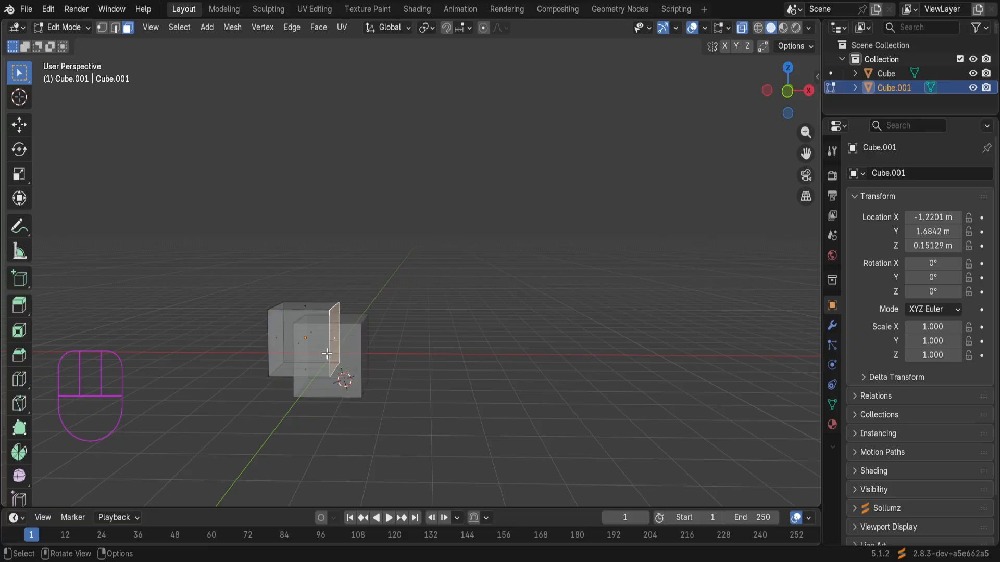
pyautogui.click(310, 353)
pyautogui.click(333, 378)
pyautogui.click(347, 367)
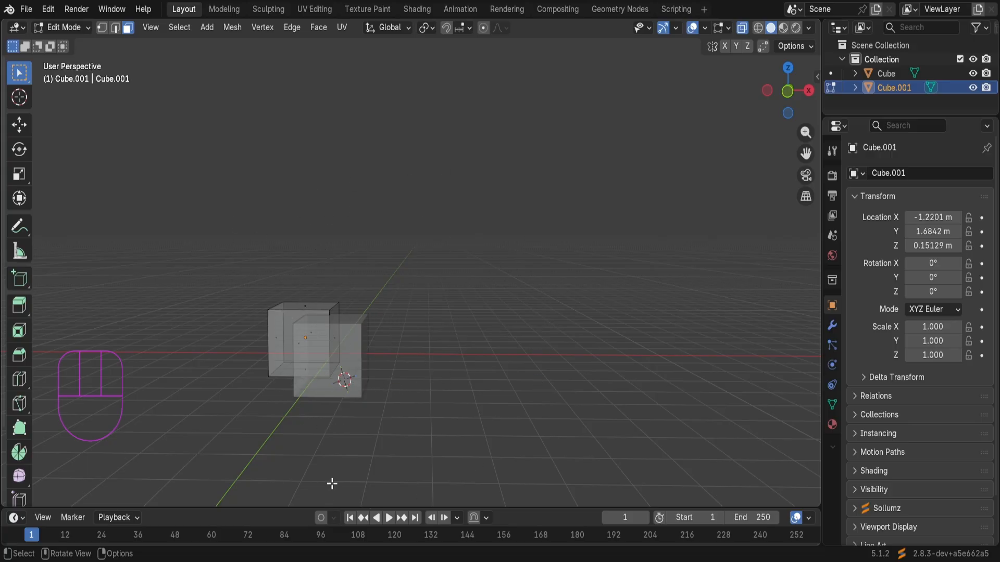
# Step: Try to delete a face where the two cubes overlap while editing the second cube
pyautogui.click(325, 365)
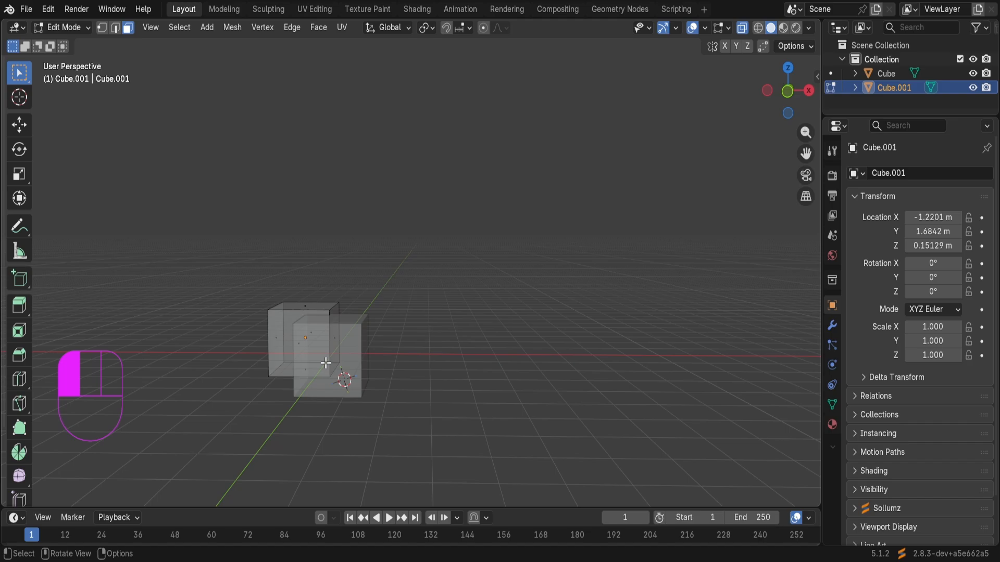
pyautogui.press('x')
pyautogui.click(378, 415)
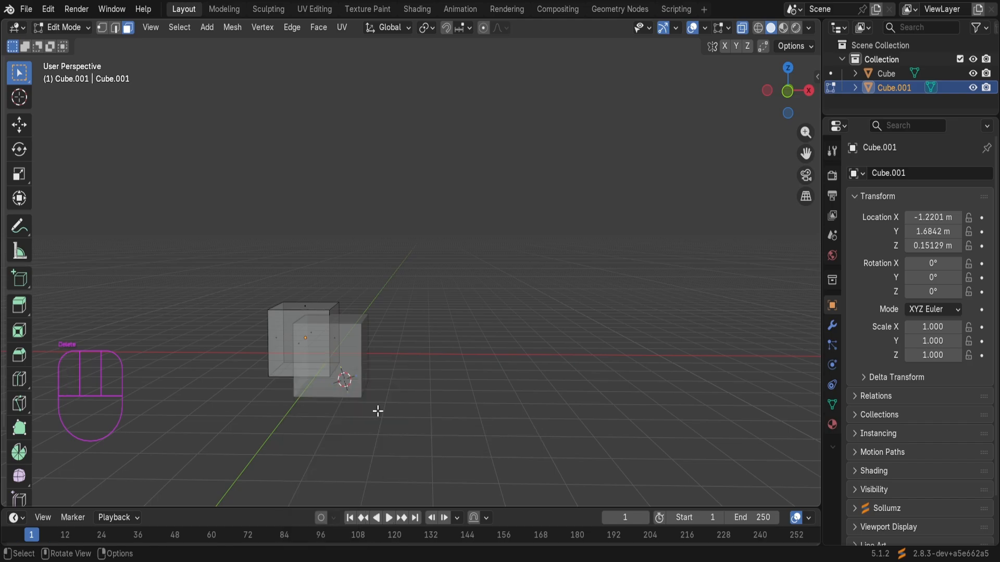
# Step: Set the viewport shading to Material Preview and turn off X-ray display
pyautogui.moveTo(388, 431); pyautogui.dragTo(471, 373, button='middle')
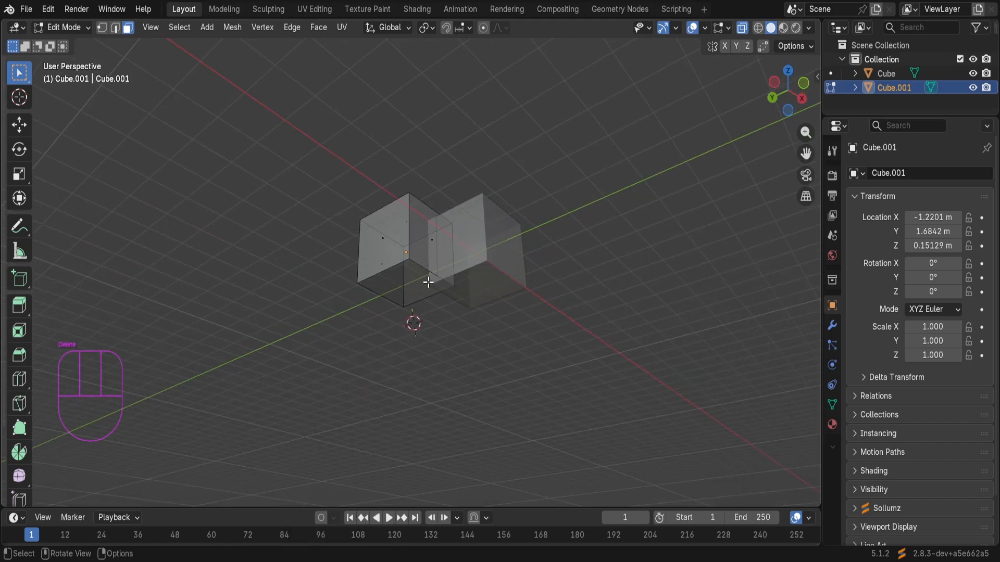
pyautogui.moveTo(405, 342); pyautogui.dragTo(353, 415, button='middle')
pyautogui.click(783, 28)
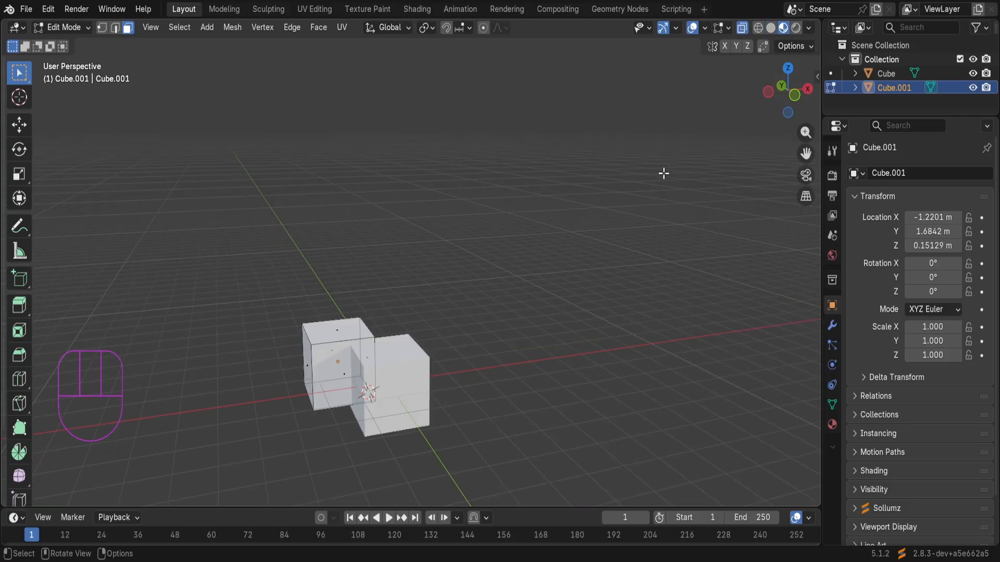
pyautogui.moveTo(625, 229)
pyautogui.mouseDown(button='middle')
pyautogui.moveTo(415, 306)
pyautogui.moveTo(461, 273)
pyautogui.moveTo(449, 254)
pyautogui.moveTo(604, 196)
pyautogui.moveTo(525, 225)
pyautogui.moveTo(542, 212)
pyautogui.moveTo(330, 172)
pyautogui.moveTo(347, 227)
pyautogui.moveTo(350, 302)
pyautogui.moveTo(334, 356)
pyautogui.moveTo(319, 365)
pyautogui.mouseUp(button='middle')
pyautogui.click(742, 28)
pyautogui.scroll(-2, 347, 227)
pyautogui.scroll(1, 335, 355)
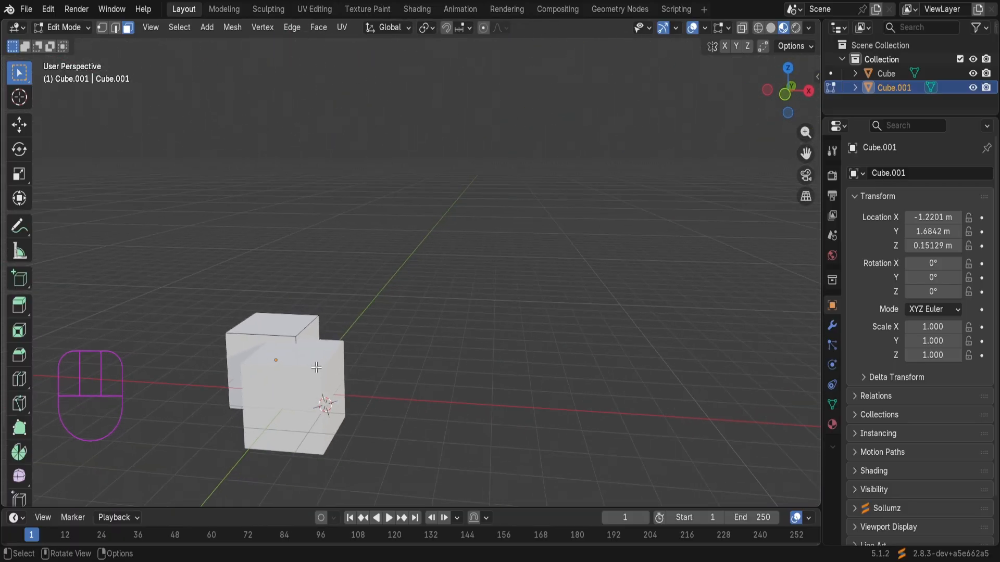
# Step: Enable snapping and set the snap target to Vertex
pyautogui.click(447, 23)
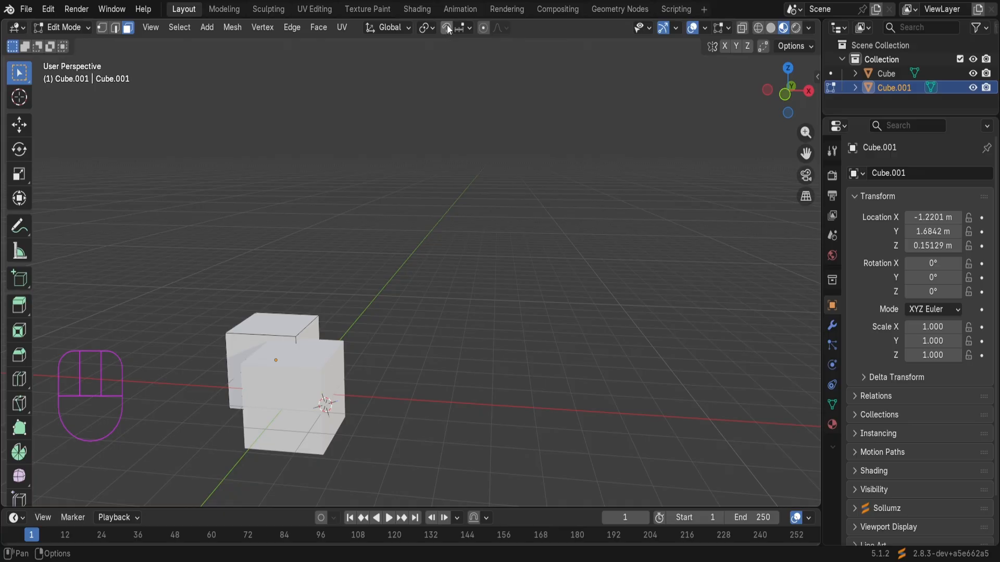
pyautogui.click(445, 28)
pyautogui.click(461, 29)
pyautogui.click(458, 128)
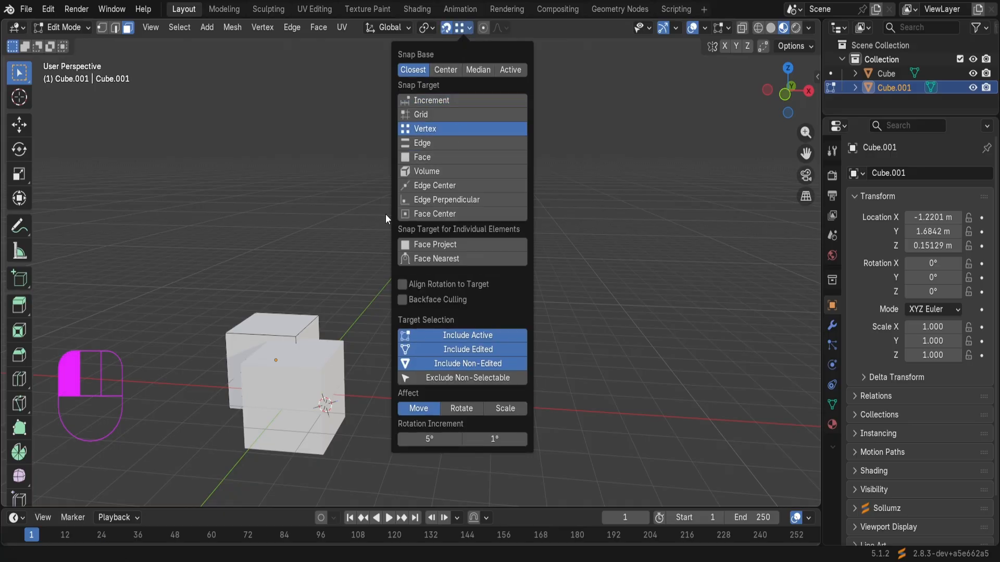
# Step: Select the second cube's entire mesh, snap it corner to corner beside the original cube, and switch the viewport to wireframe shading
pyautogui.moveTo(380, 250); pyautogui.dragTo(435, 247, button='middle')
pyautogui.click(350, 372)
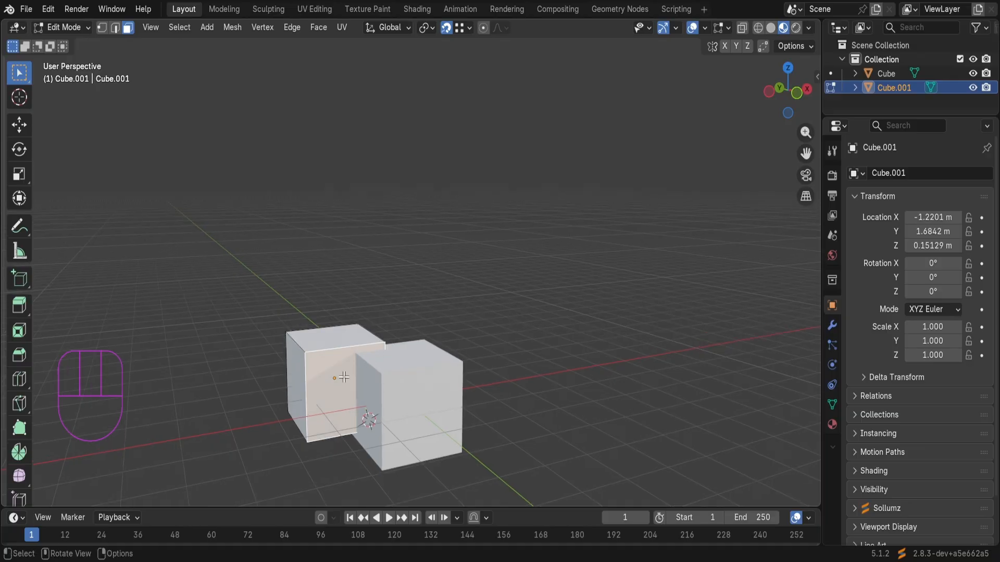
pyautogui.press('a')
pyautogui.moveTo(444, 399); pyautogui.dragTo(495, 326, button='middle')
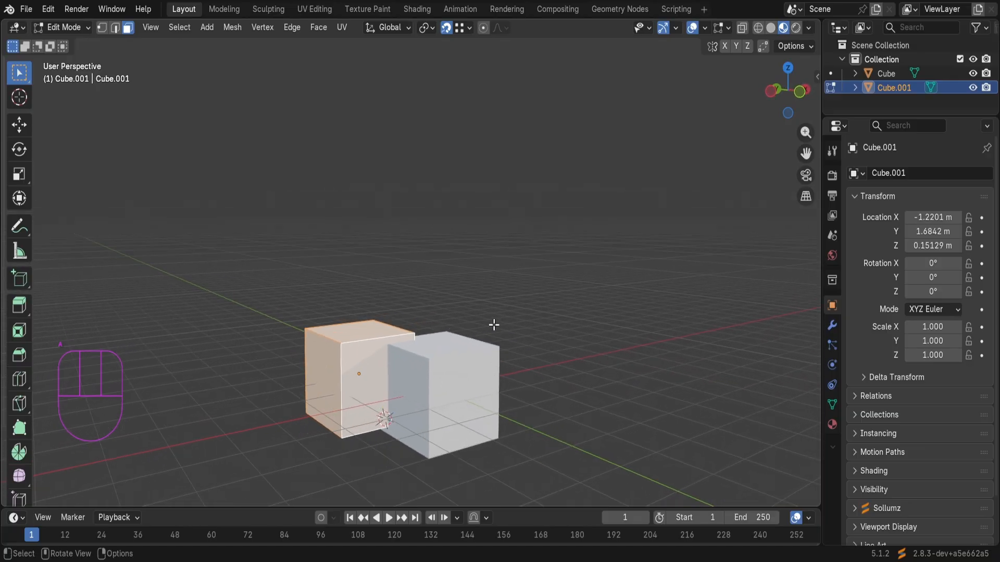
pyautogui.click(460, 29)
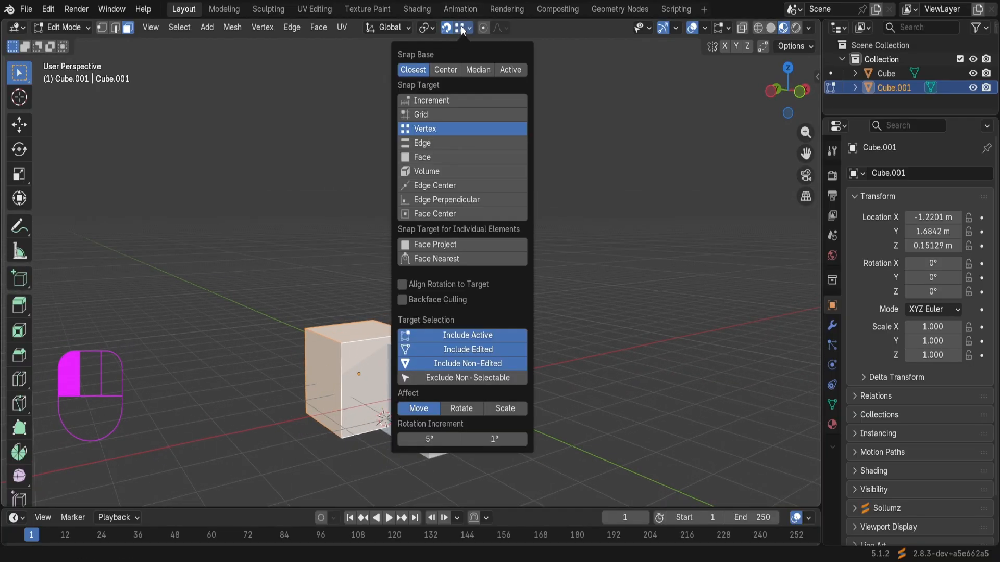
pyautogui.moveTo(556, 378)
pyautogui.mouseDown(button='middle')
pyautogui.moveTo(571, 377)
pyautogui.moveTo(553, 378)
pyautogui.mouseUp(button='middle')
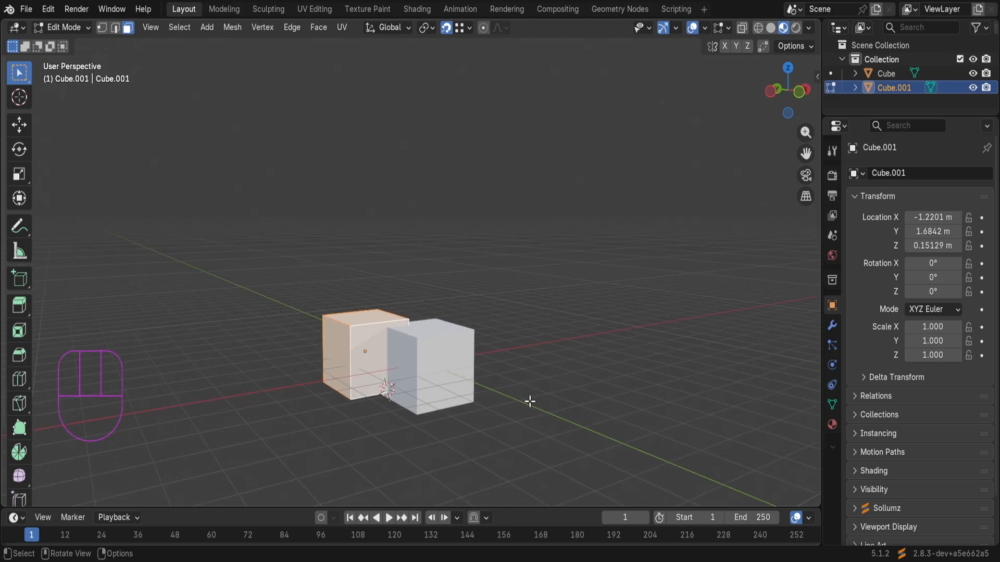
pyautogui.press('g')
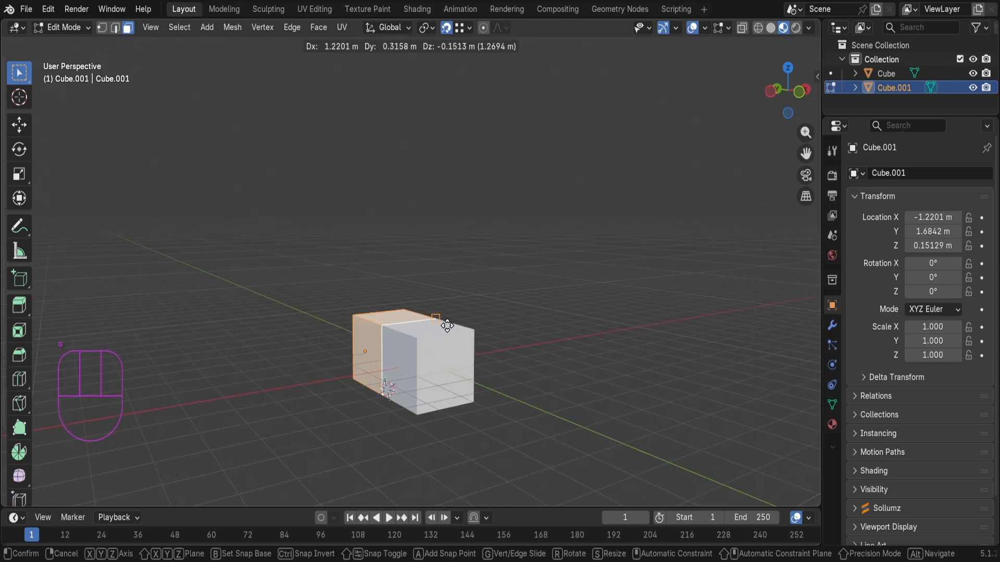
pyautogui.click(415, 325)
pyautogui.moveTo(414, 324); pyautogui.dragTo(369, 342, button='middle')
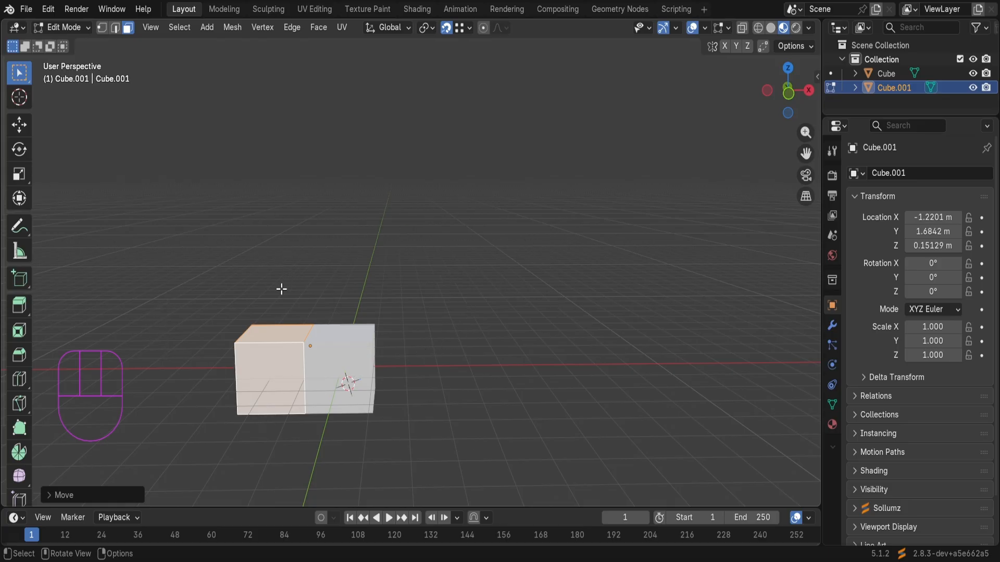
pyautogui.moveTo(396, 266); pyautogui.dragTo(784, 34, button='middle')
pyautogui.click(758, 28)
# Step: Select the whole mesh of the single cube and scale it uniformly by about 3.32
pyautogui.moveTo(547, 281)
pyautogui.mouseDown(button='middle')
pyautogui.moveTo(588, 265)
pyautogui.moveTo(401, 396)
pyautogui.moveTo(354, 392)
pyautogui.mouseUp(button='middle')
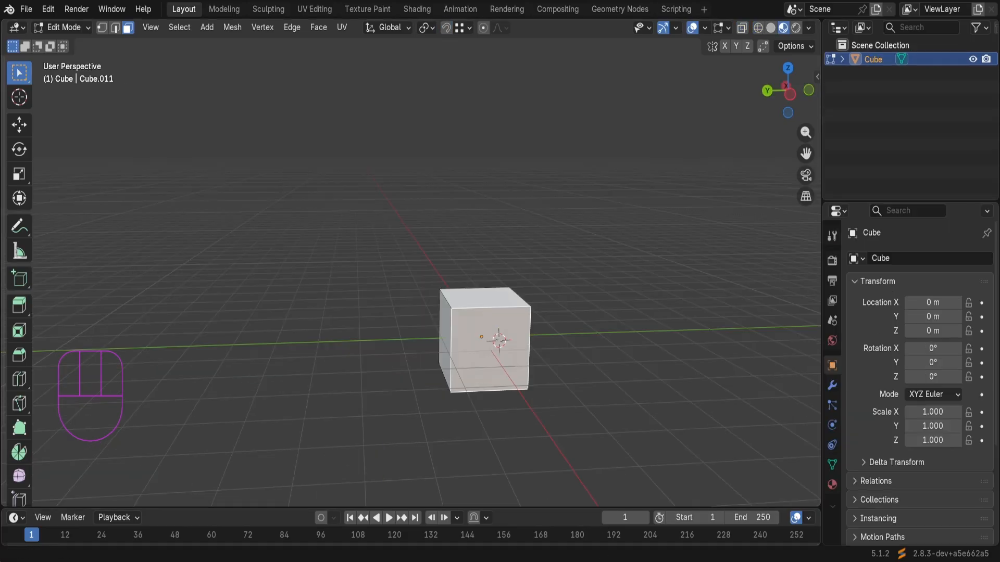
pyautogui.press('a')
pyautogui.press('s')
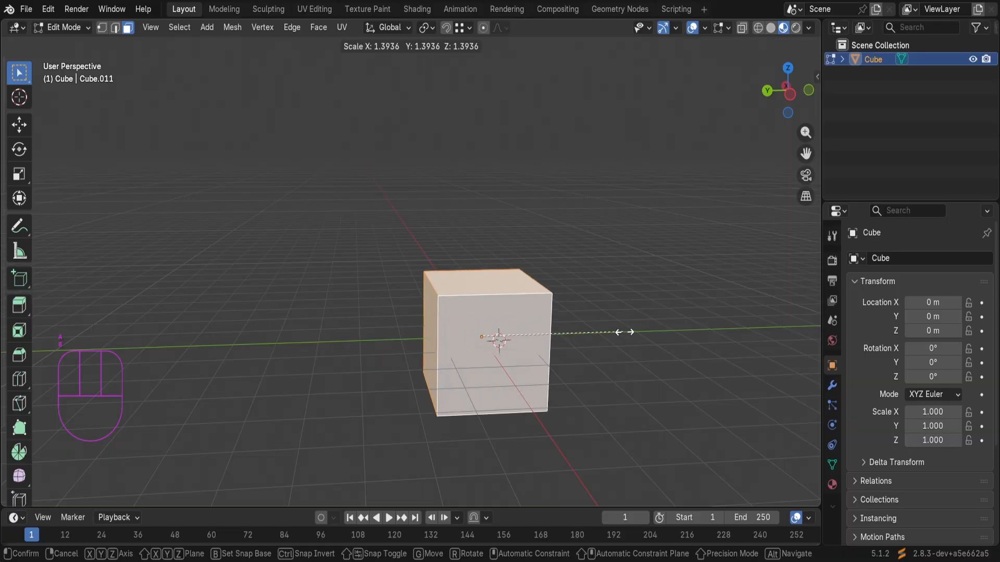
pyautogui.click(781, 245)
pyautogui.scroll(-4, 687, 346)
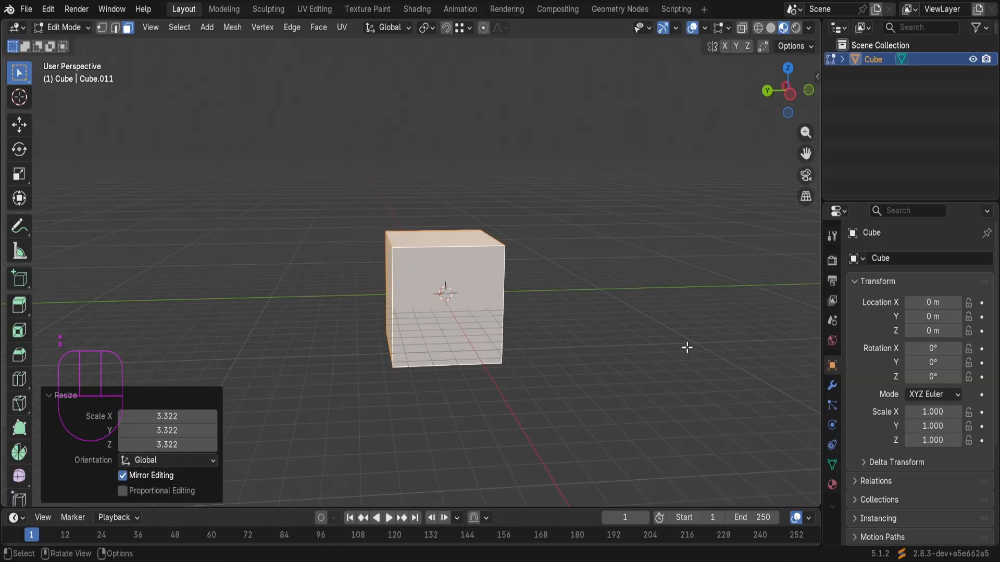
pyautogui.moveTo(613, 279); pyautogui.dragTo(564, 288, button='middle')
# Step: Select one face of the enlarged cube and try moving it freely without an axis constraint
pyautogui.click(476, 303)
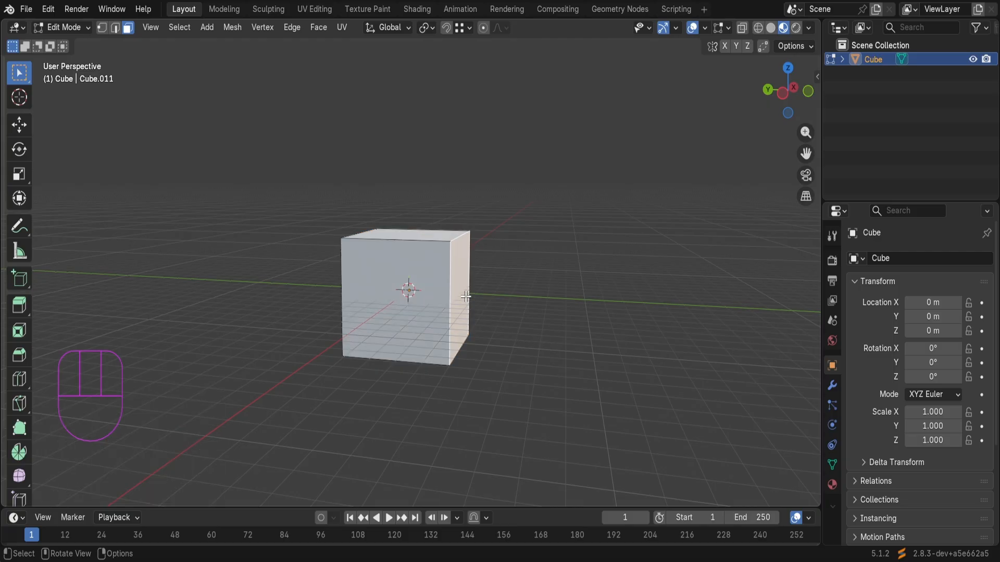
pyautogui.moveTo(509, 325)
pyautogui.mouseDown(button='middle')
pyautogui.moveTo(650, 330)
pyautogui.moveTo(505, 330)
pyautogui.mouseUp(button='middle')
pyautogui.moveTo(613, 361)
pyautogui.mouseDown(button='middle')
pyautogui.moveTo(609, 337)
pyautogui.moveTo(629, 357)
pyautogui.mouseUp(button='middle')
pyautogui.press('g')
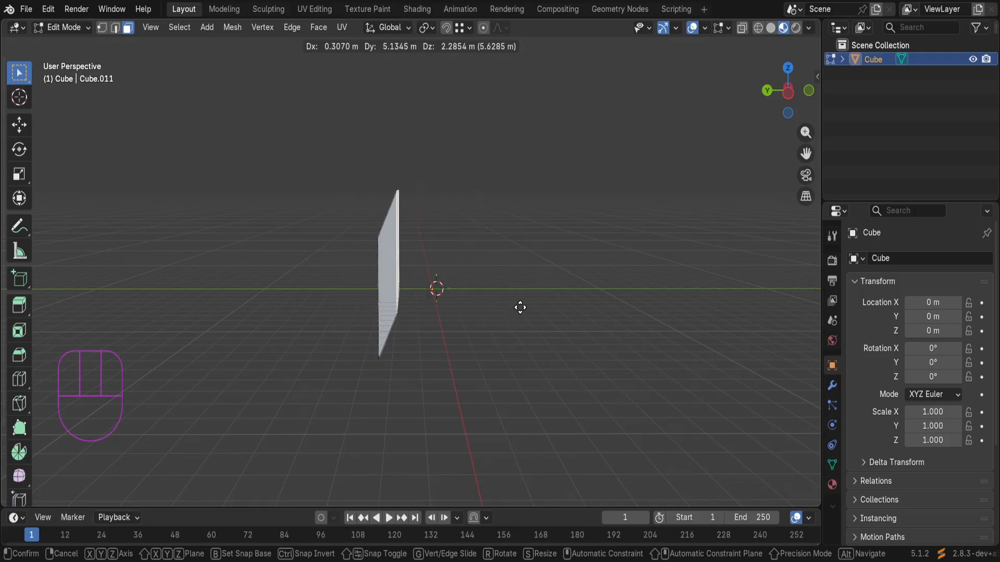
pyautogui.press('Escape')
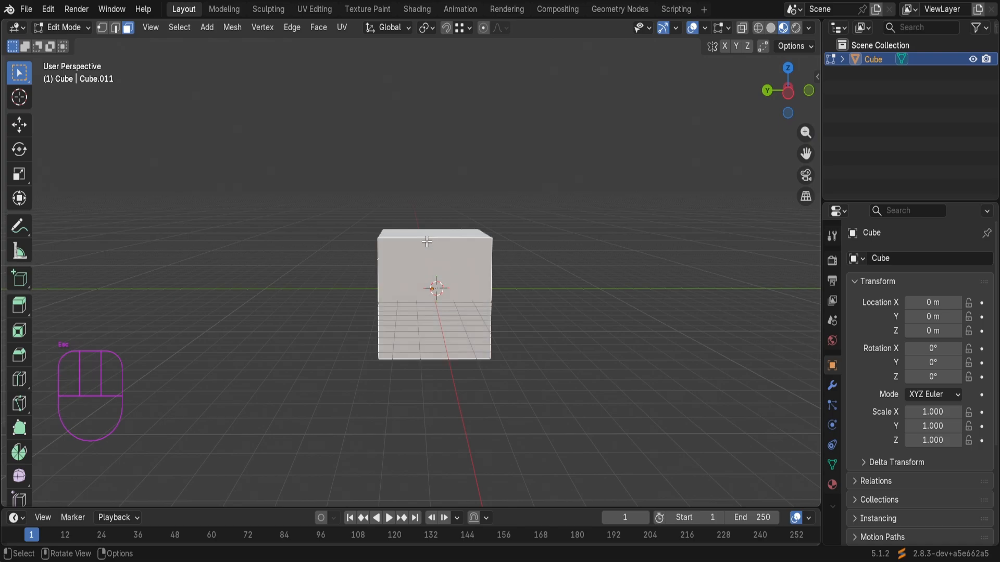
# Step: Try moving an edge of the cube in edge select mode and a corner in vertex select mode
pyautogui.press('2')
pyautogui.click(450, 262)
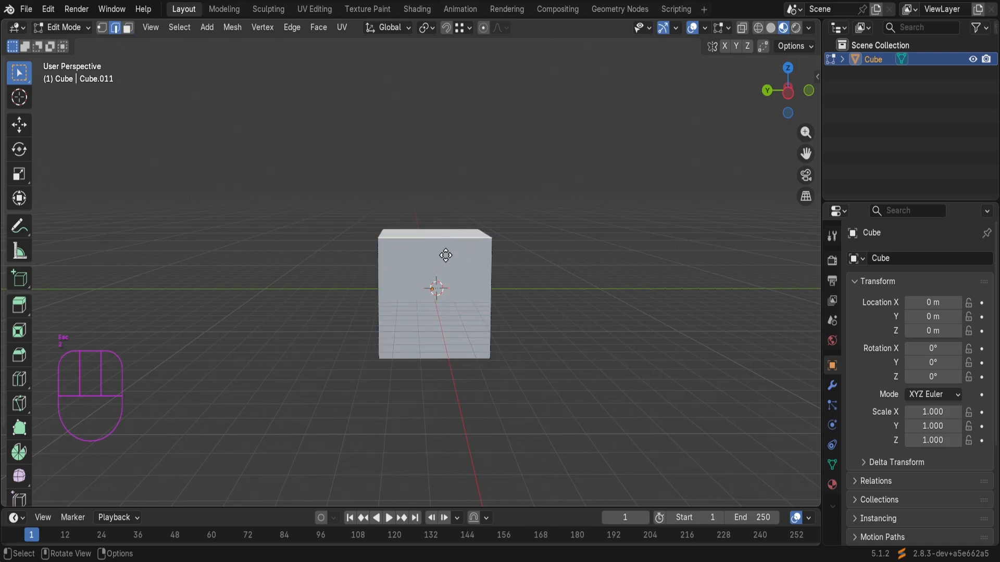
pyautogui.press('g')
pyautogui.press('Escape')
pyautogui.press('1')
pyautogui.press('g')
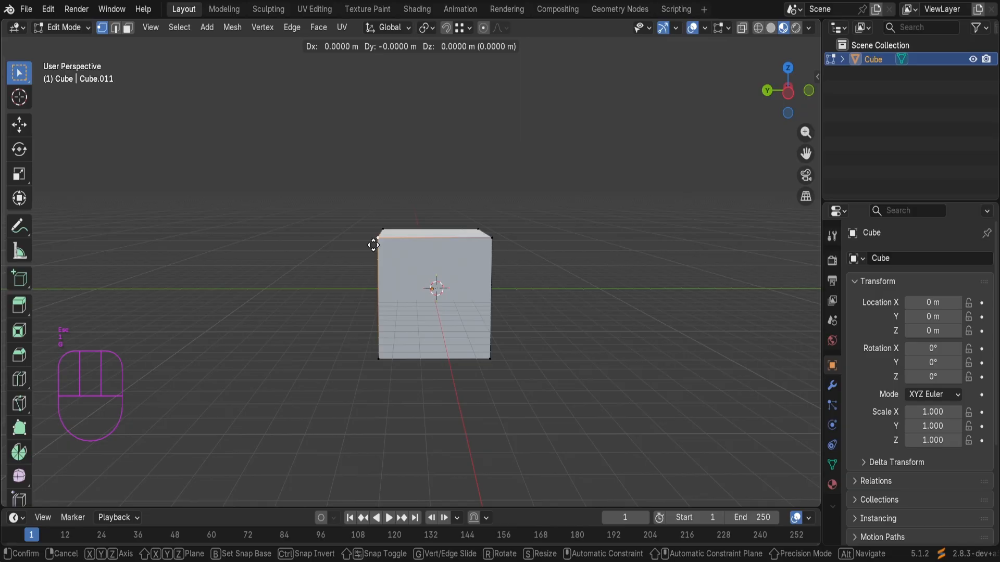
pyautogui.press('Escape')
pyautogui.moveTo(554, 288); pyautogui.dragTo(525, 295, button='middle')
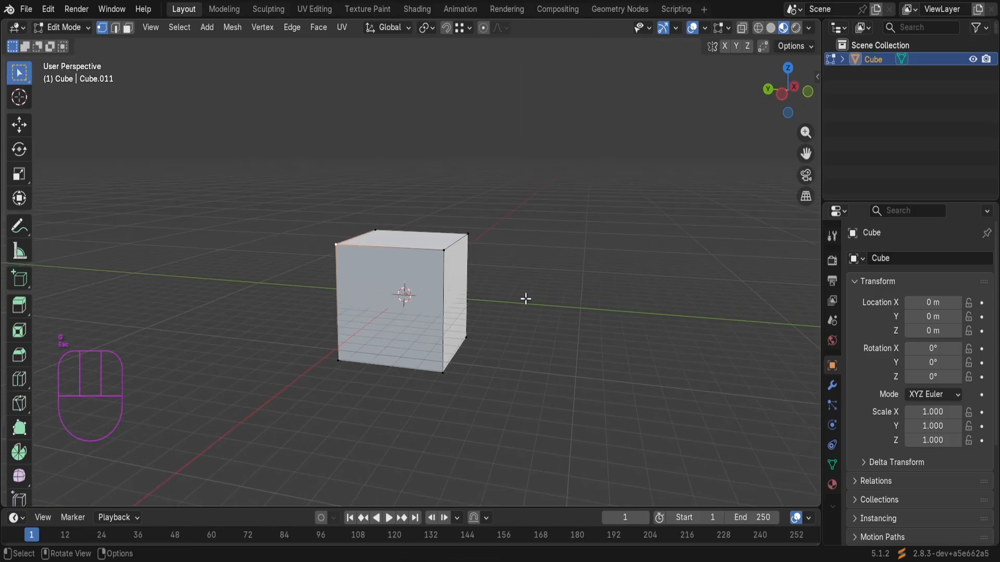
# Step: In face select mode, select the cube's side face facing negative Y and move it about -9.63 m along global Y
pyautogui.press('3')
pyautogui.click(462, 287)
pyautogui.moveTo(463, 288); pyautogui.dragTo(604, 333, button='middle')
pyautogui.press('g')
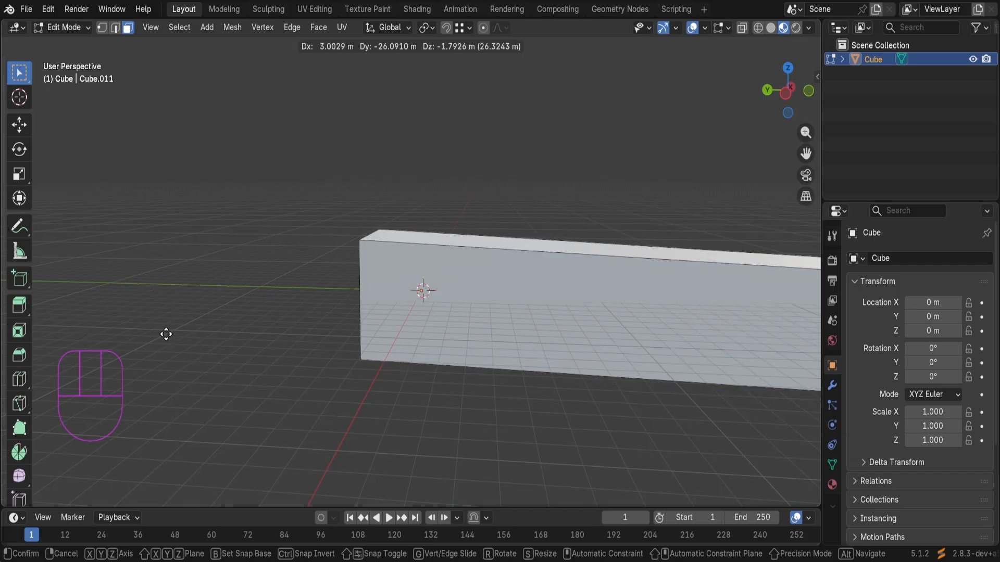
pyautogui.press('y')
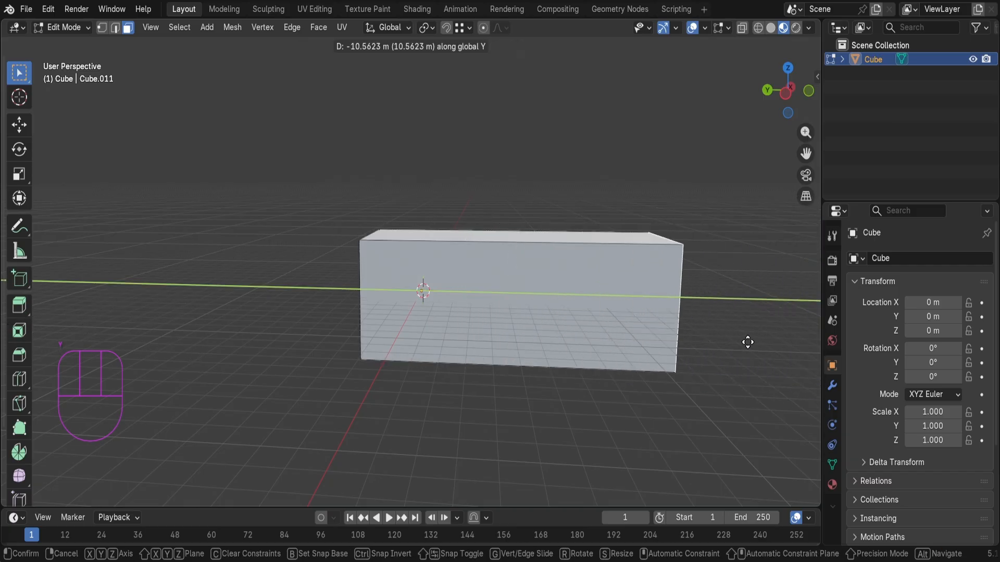
pyautogui.click(714, 342)
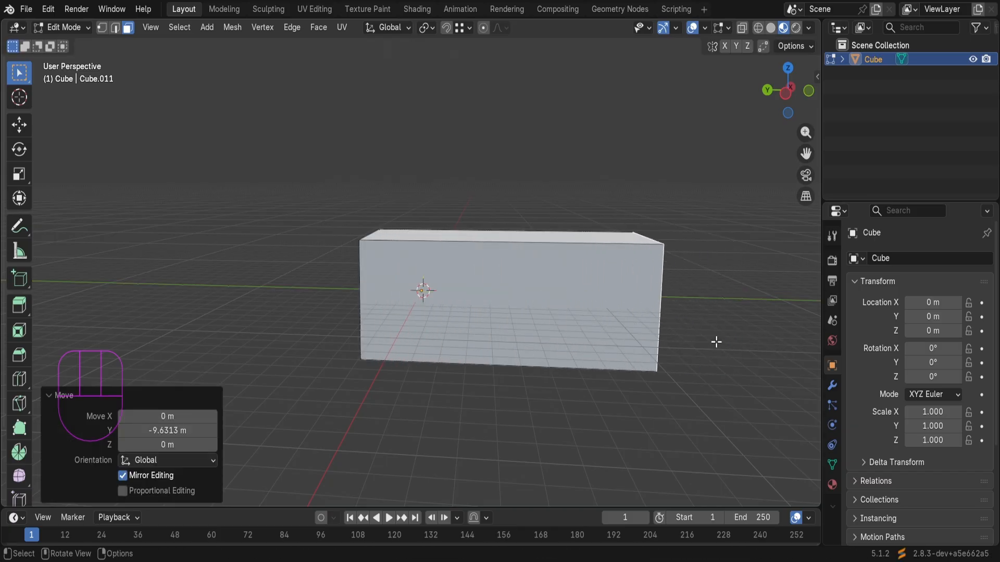
# Step: Extrude the block's end face twice along its normal, by about 10.34 m and about 8.86 m
pyautogui.moveTo(714, 342); pyautogui.dragTo(699, 367, button='middle')
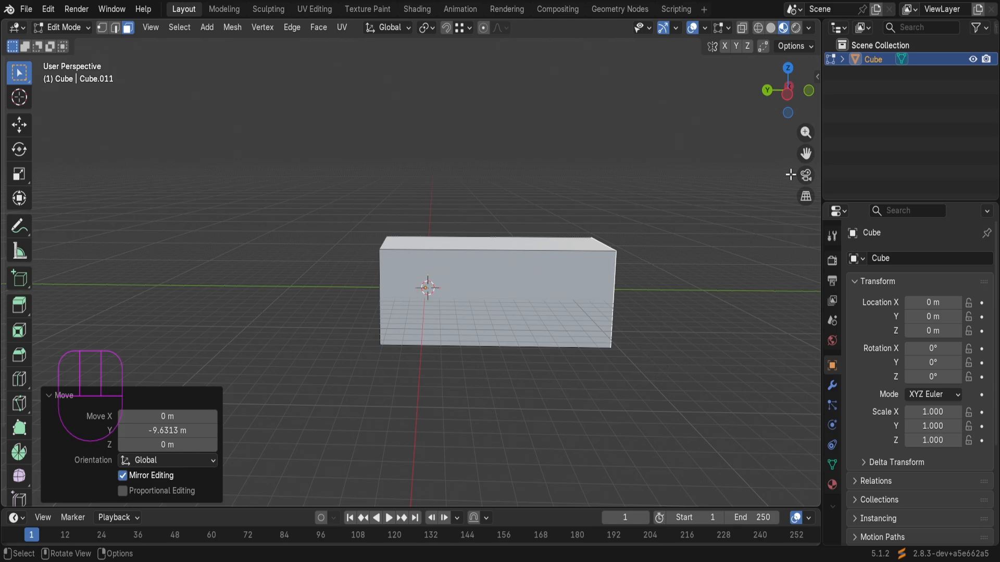
pyautogui.moveTo(790, 175); pyautogui.dragTo(536, 329, button='middle')
pyautogui.press('e')
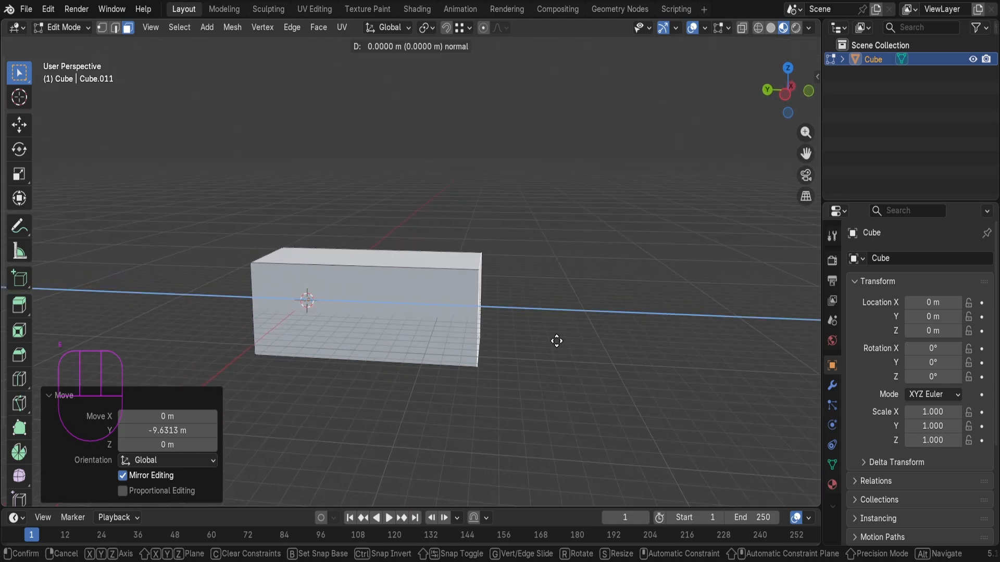
pyautogui.click(704, 358)
pyautogui.press('e')
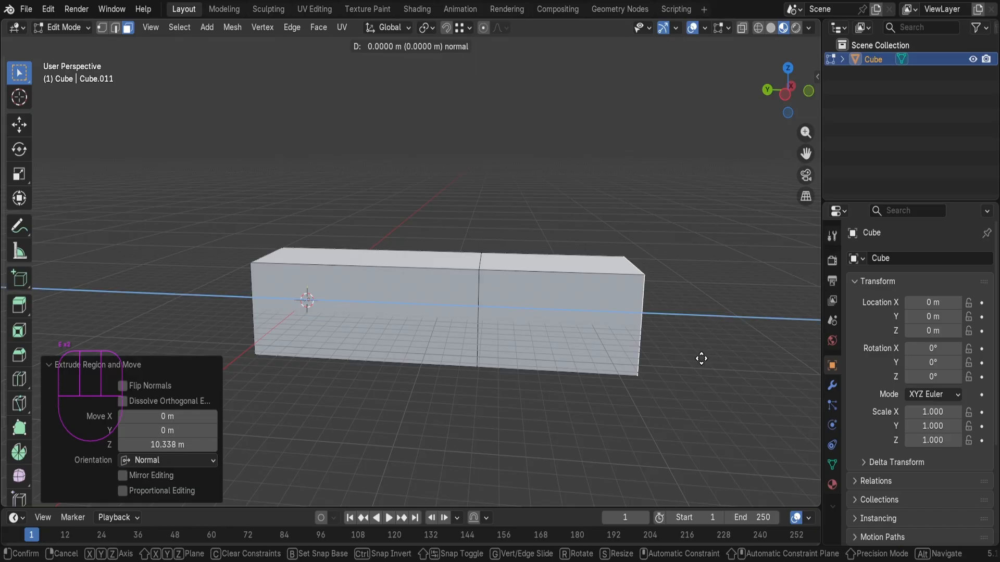
pyautogui.click(29, 394)
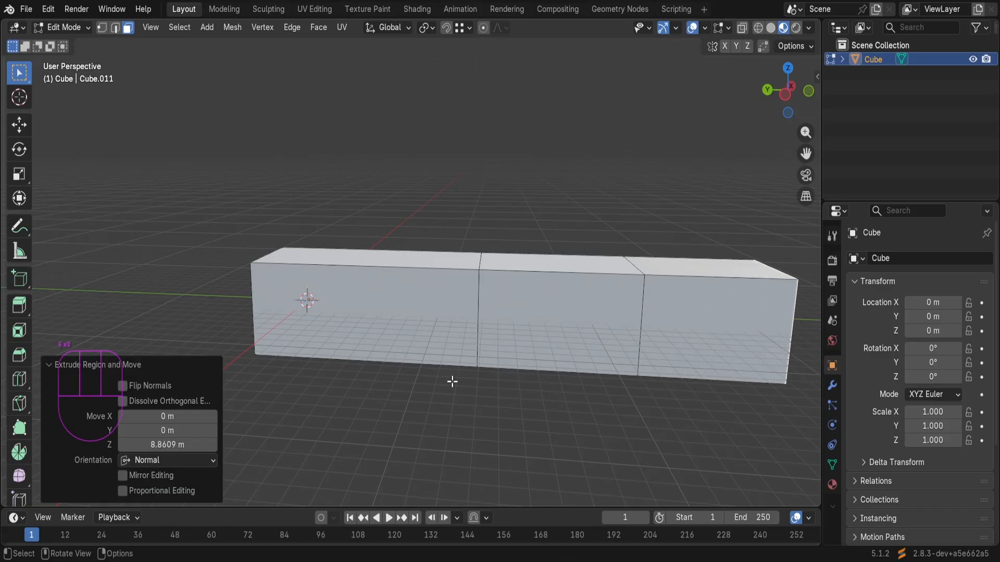
pyautogui.moveTo(452, 382); pyautogui.dragTo(599, 411, button='middle')
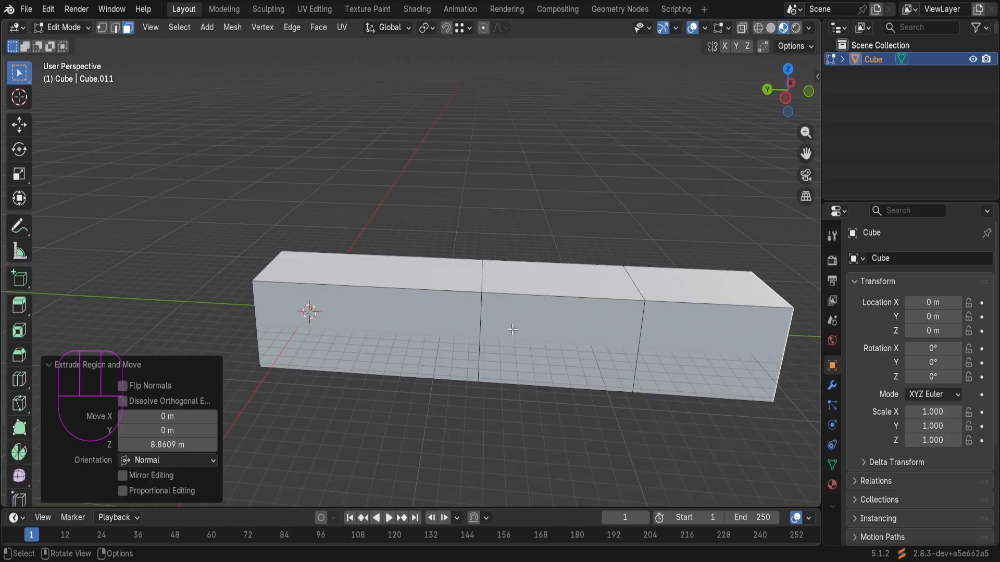
# Step: Select the front faces of the three block segments one at a time to compare the separate faces
pyautogui.click(532, 383)
pyautogui.click(352, 316)
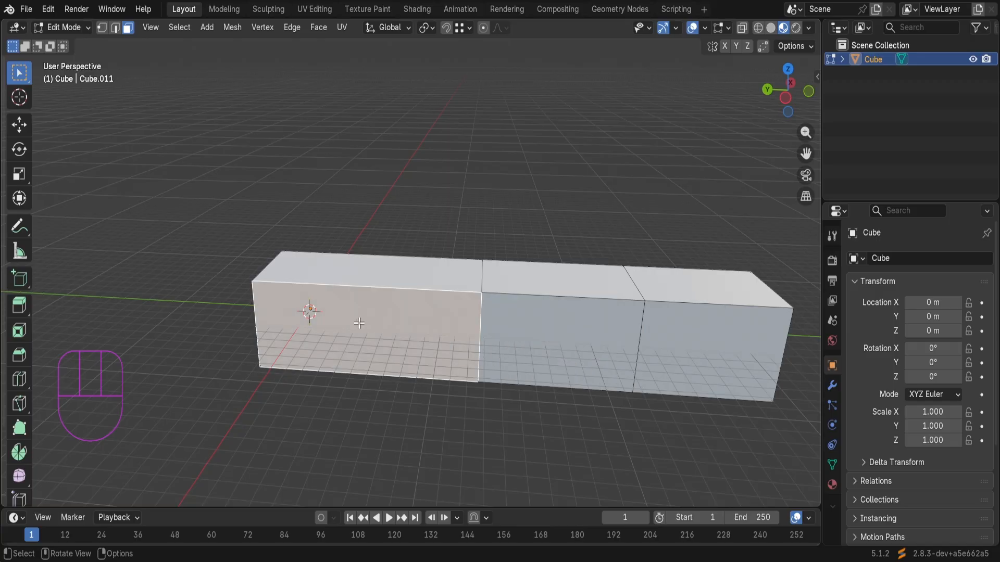
pyautogui.click(514, 345)
pyautogui.click(384, 346)
pyautogui.click(546, 341)
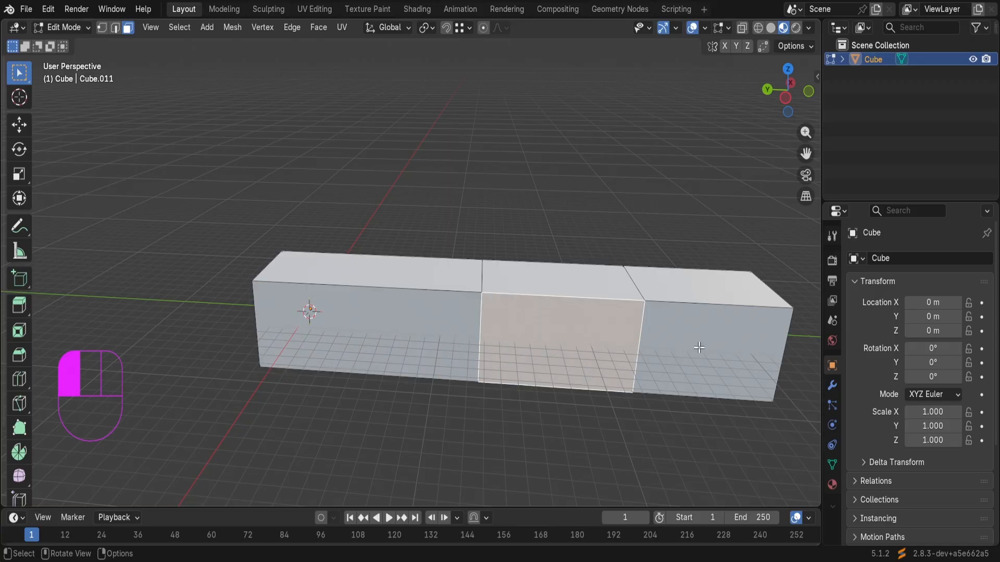
pyautogui.click(699, 348)
pyautogui.click(569, 356)
pyautogui.click(452, 355)
pyautogui.click(517, 344)
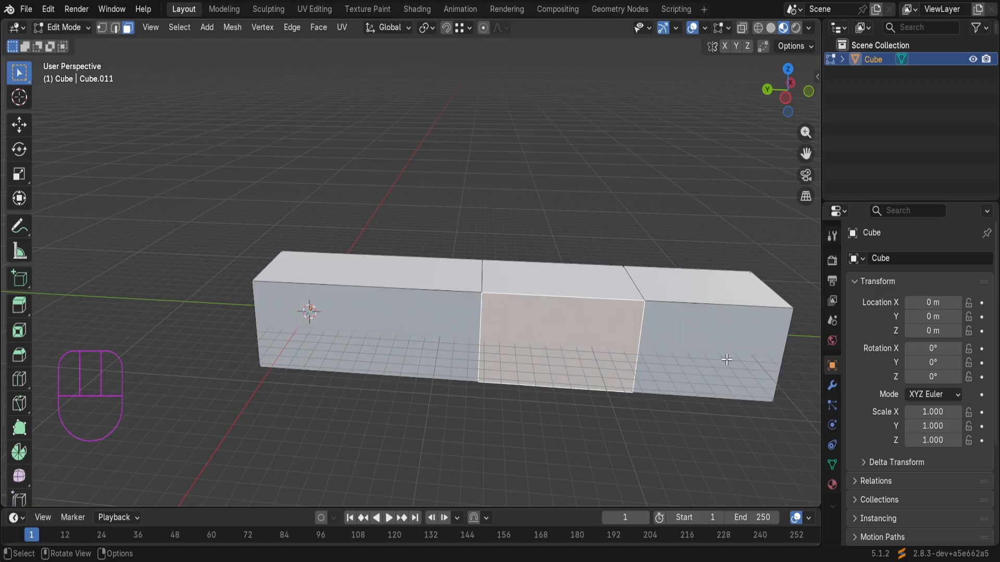
pyautogui.click(693, 361)
pyautogui.click(442, 355)
pyautogui.click(604, 350)
pyautogui.click(653, 351)
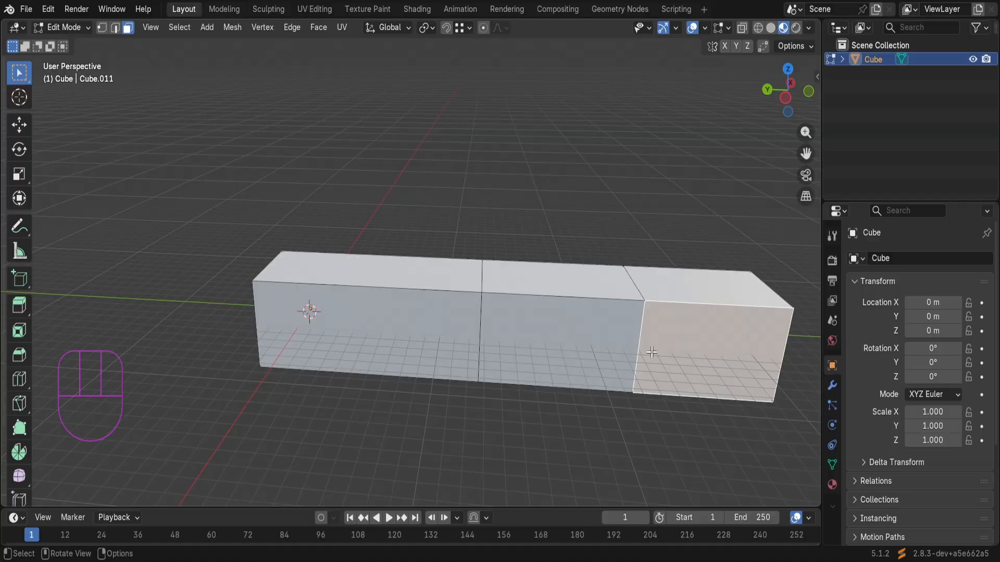
# Step: Undo the face selections and both extrusions, back to the single-segment block
pyautogui.hotkey('ctrl', 'z')
pyautogui.hotkey('ctrl', 'z')
pyautogui.hotkey('ctrl', 'z')
pyautogui.hotkey('ctrl', 'z')
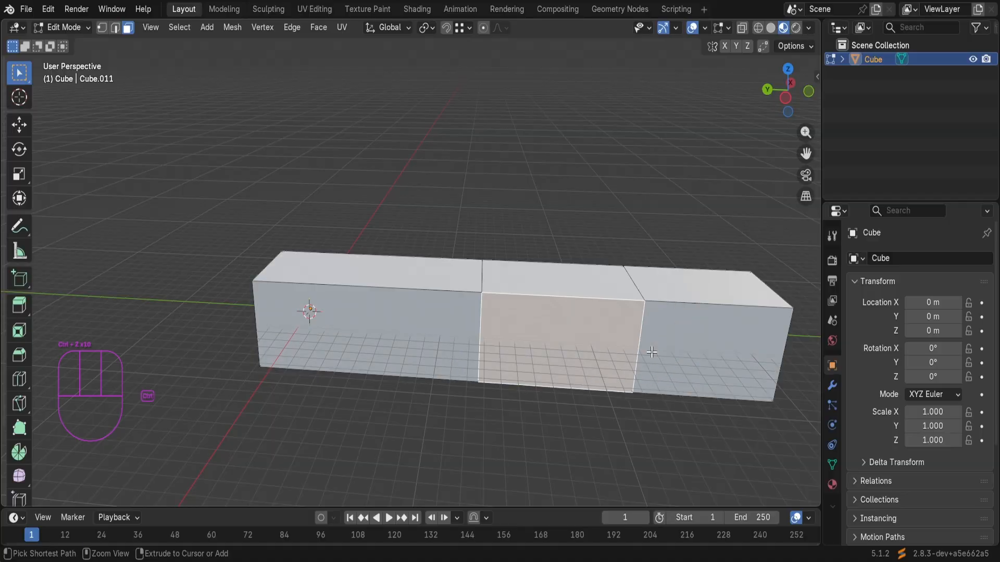
pyautogui.hotkey('ctrl', 'z')
pyautogui.hotkey('ctrl', 'z')
pyautogui.hotkey('ctrl', 'z')
pyautogui.hotkey('ctrl', 'z')
pyautogui.hotkey('ctrl', 'z')
pyautogui.hotkey('ctrl', 'z')
pyautogui.hotkey('ctrl', 'z')
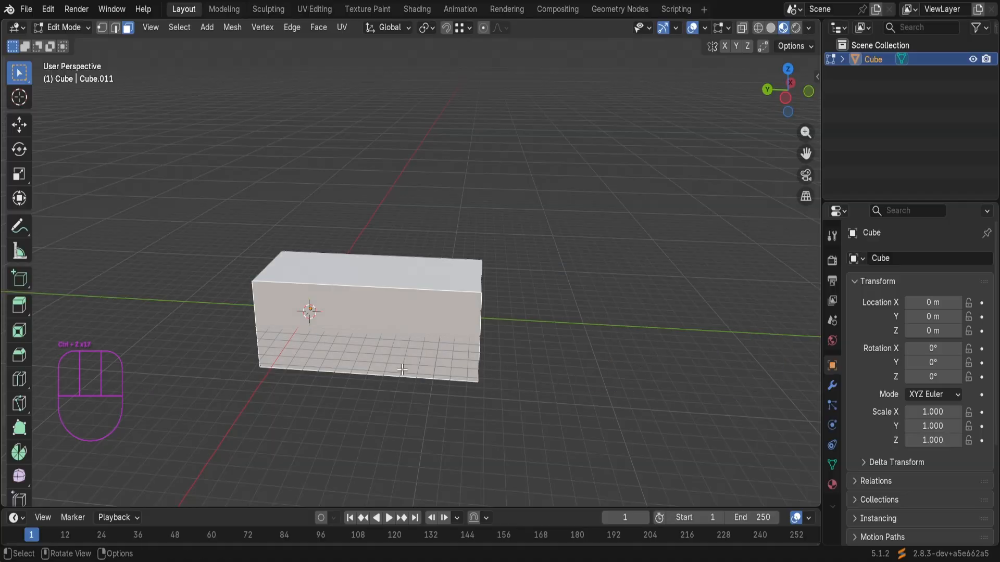
# Step: Move the block's end face about -16.59 m along global Y and undo that move
pyautogui.moveTo(522, 308); pyautogui.dragTo(571, 361, button='middle')
pyautogui.press('g')
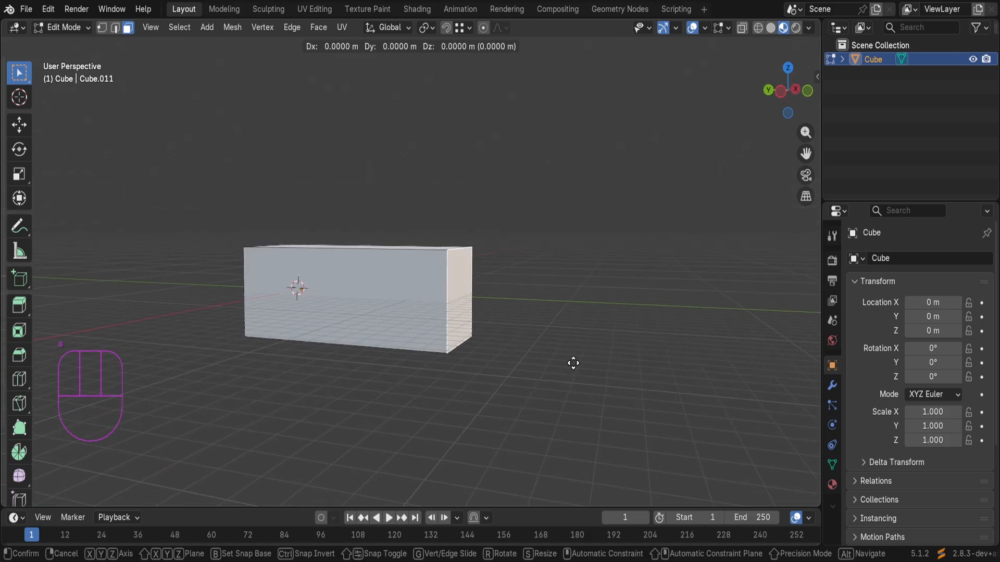
pyautogui.press('y')
pyautogui.click(813, 311)
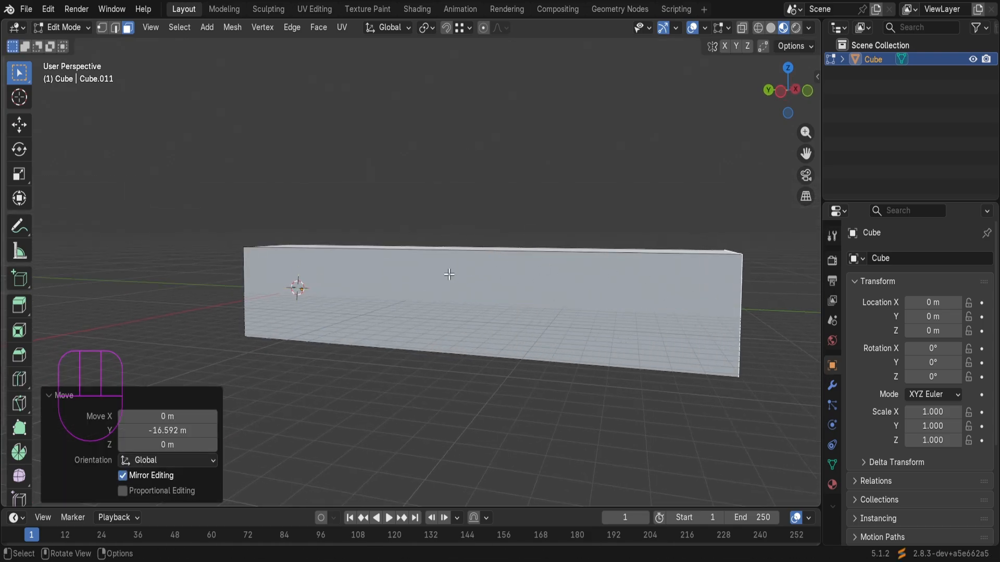
pyautogui.moveTo(447, 327); pyautogui.dragTo(487, 310, button='middle')
pyautogui.hotkey('ctrl', 'z')
pyautogui.hotkey('ctrl', 'z')
# Step: Extrude the block's end face along its normal by about 14.19 m
pyautogui.press('e')
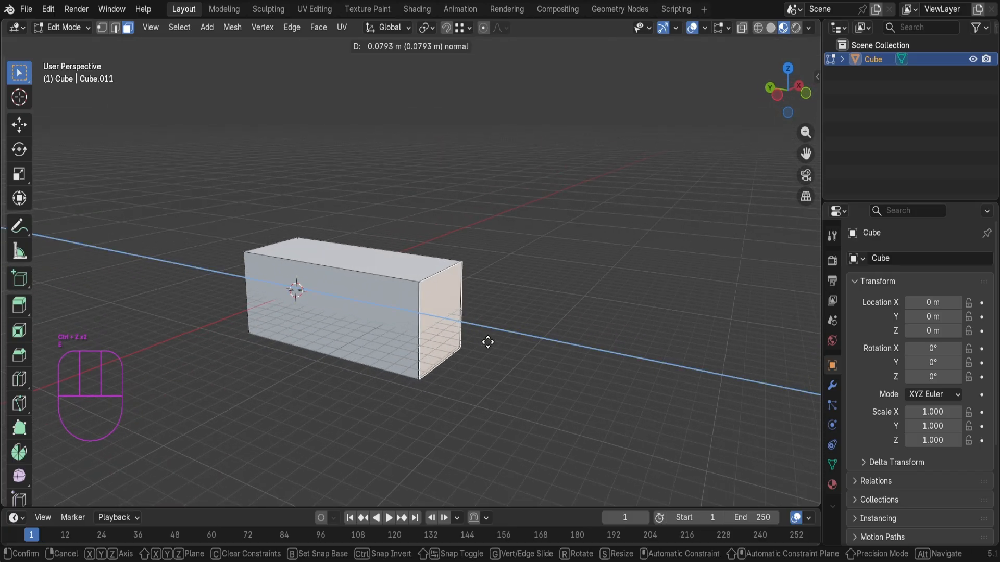
pyautogui.click(703, 391)
pyautogui.moveTo(606, 392); pyautogui.dragTo(636, 380, button='middle')
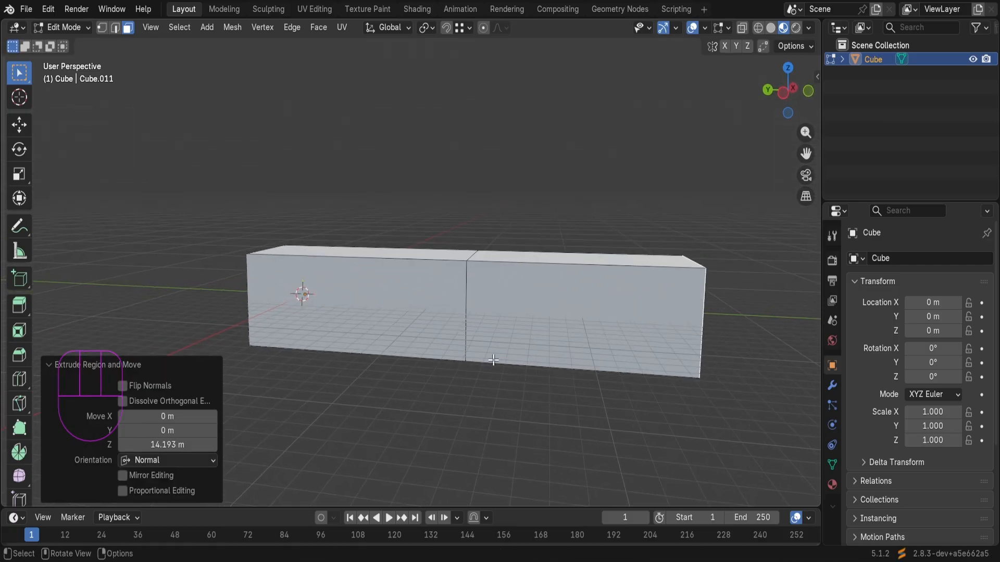
# Step: Inset the front face of the block segment nearest the origin by about 1.58 m
pyautogui.click(372, 354)
pyautogui.moveTo(422, 395); pyautogui.dragTo(434, 396, button='middle')
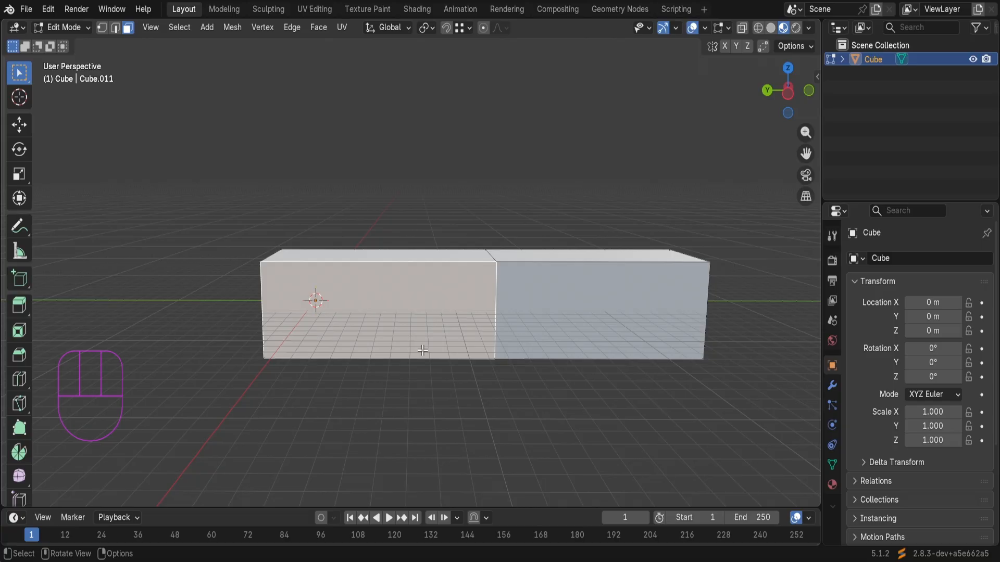
pyautogui.press('i')
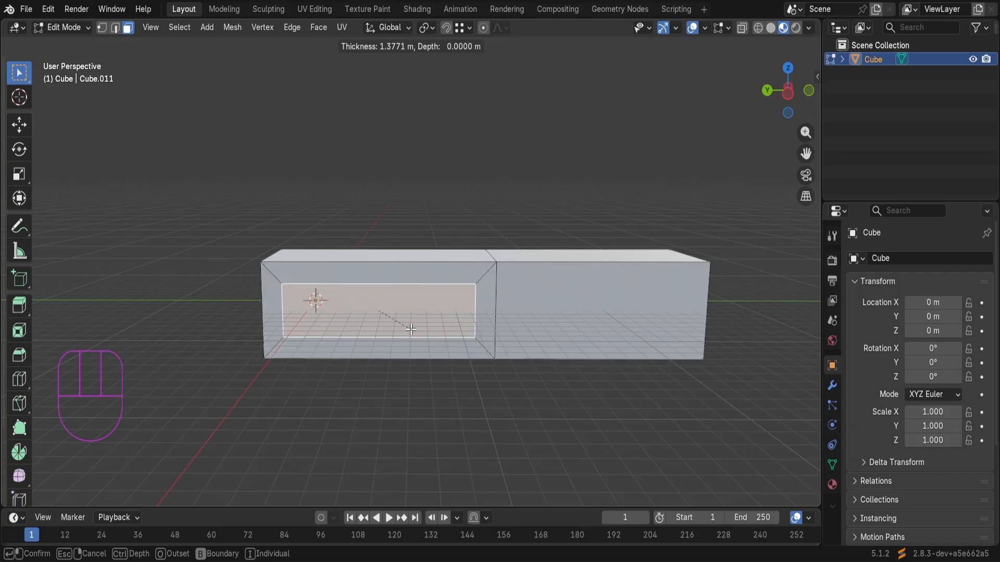
pyautogui.press('Escape')
pyautogui.moveTo(404, 371); pyautogui.dragTo(404, 366, button='middle')
pyautogui.press('i')
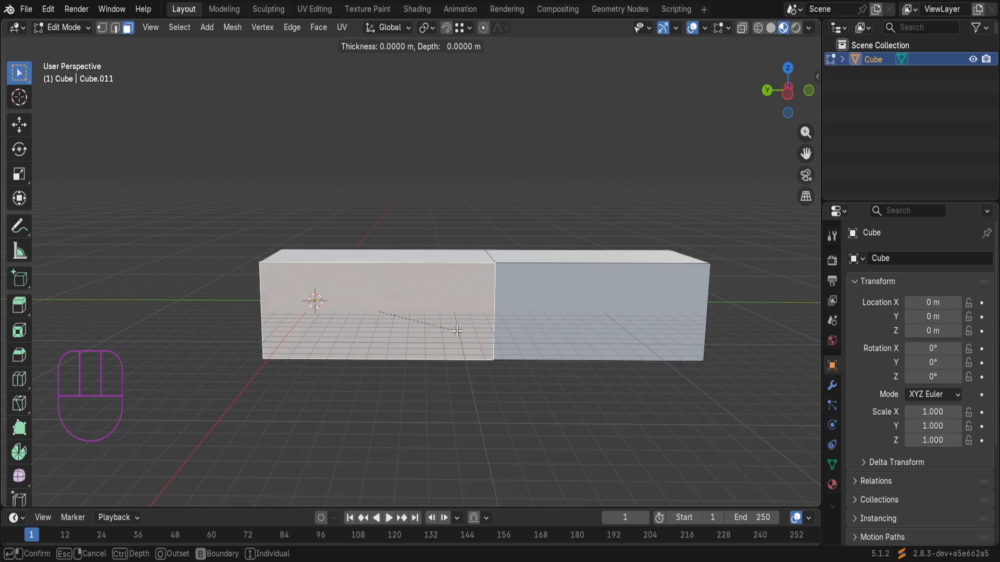
pyautogui.click(378, 314)
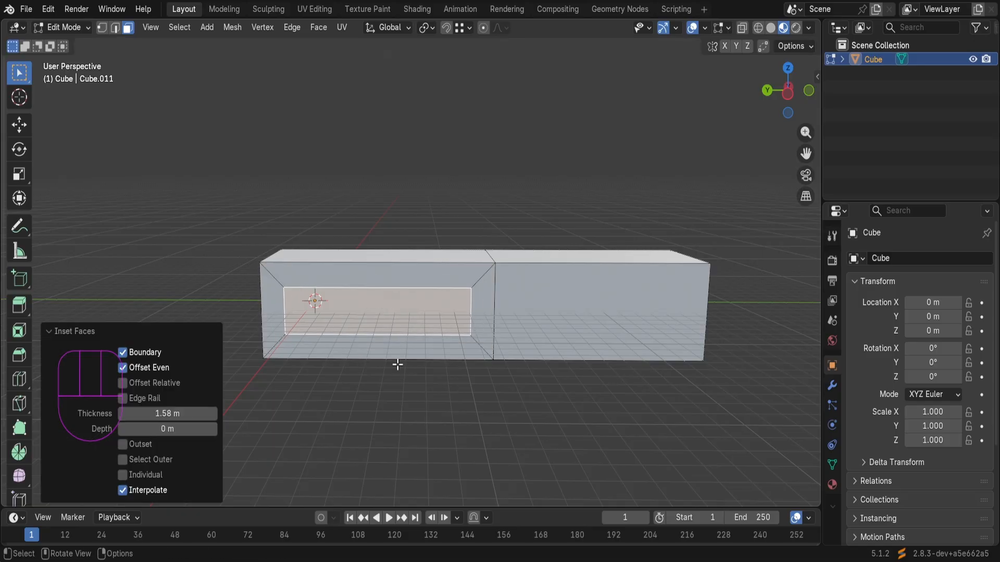
pyautogui.moveTo(399, 362)
pyautogui.mouseDown(button='middle')
pyautogui.moveTo(486, 364)
pyautogui.moveTo(395, 375)
pyautogui.moveTo(392, 344)
pyautogui.mouseUp(button='middle')
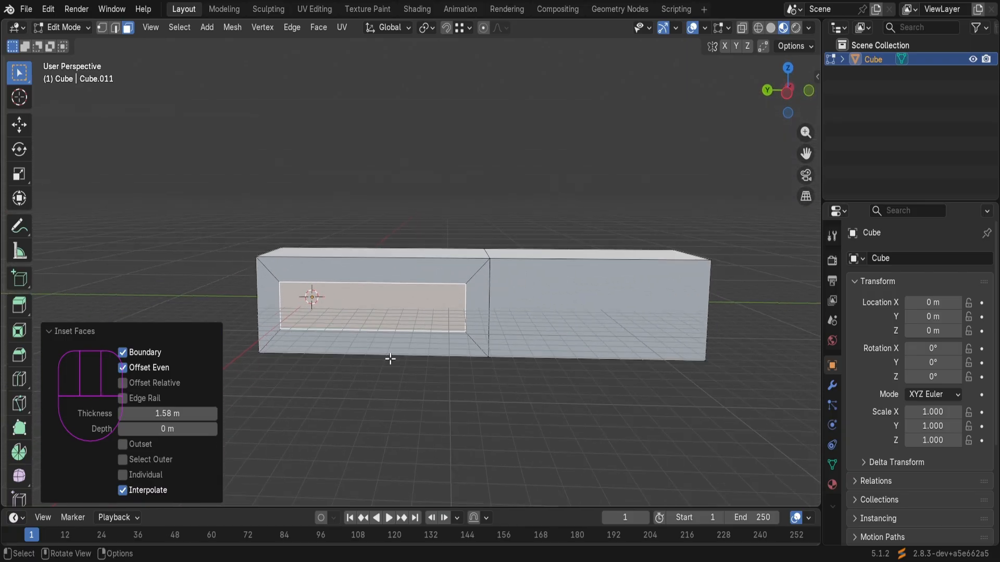
# Step: Delete the inset inner face to leave an opening in the block's front, and return to Object Mode
pyautogui.press('Tab')
pyautogui.press('Tab')
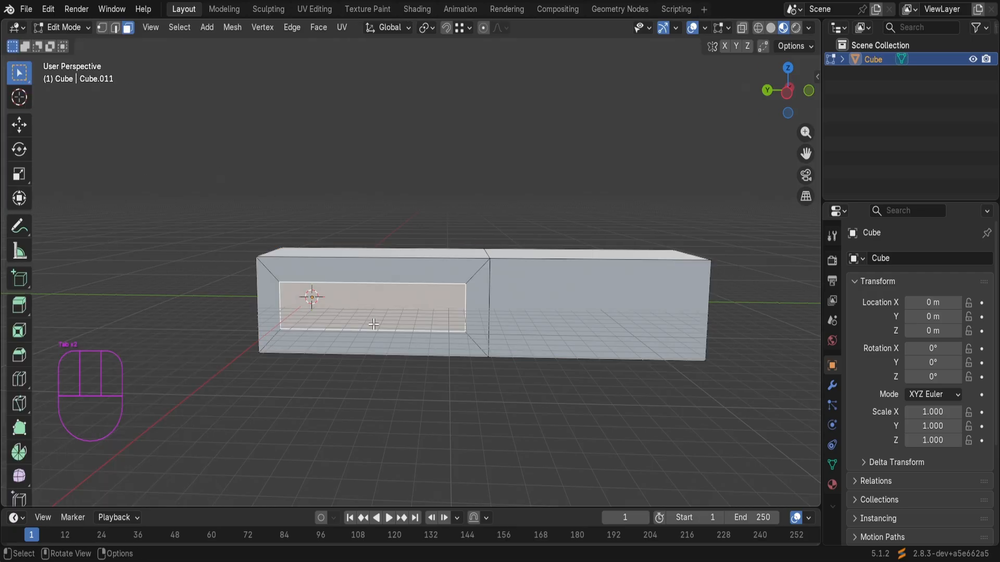
pyautogui.press('Delete')
pyautogui.click(375, 324)
pyautogui.scroll(5, 460, 320)
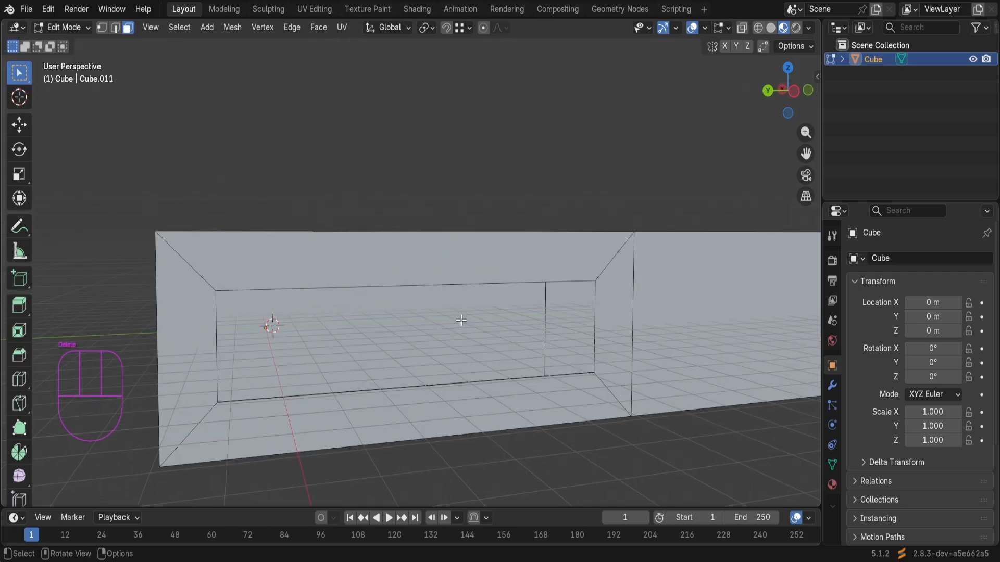
pyautogui.moveTo(461, 320); pyautogui.dragTo(518, 330, button='middle')
pyautogui.moveTo(659, 346); pyautogui.dragTo(557, 347, button='middle')
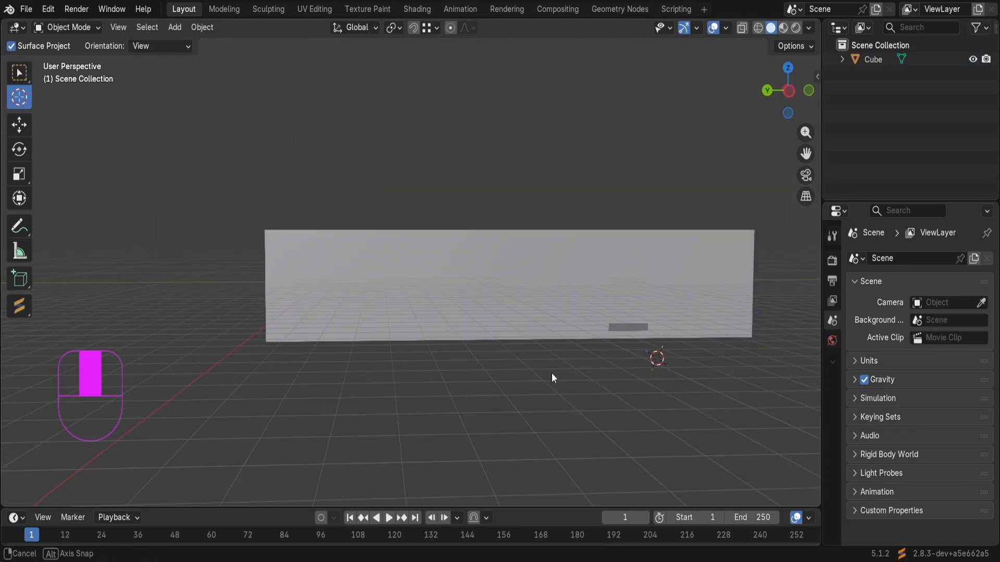
pyautogui.moveTo(551, 373); pyautogui.dragTo(377, 368, button='middle')
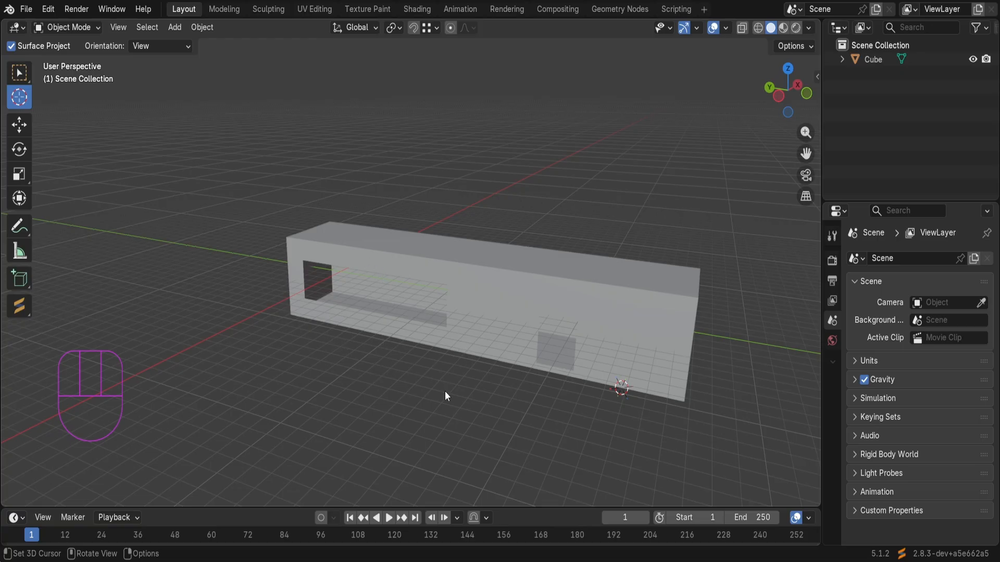
pyautogui.moveTo(445, 391); pyautogui.dragTo(357, 328, button='middle')
# Step: Delete the entire block object from the scene and reset the 3D cursor to the world origin
pyautogui.click(904, 59)
pyautogui.press('Tab')
pyautogui.press('Tab')
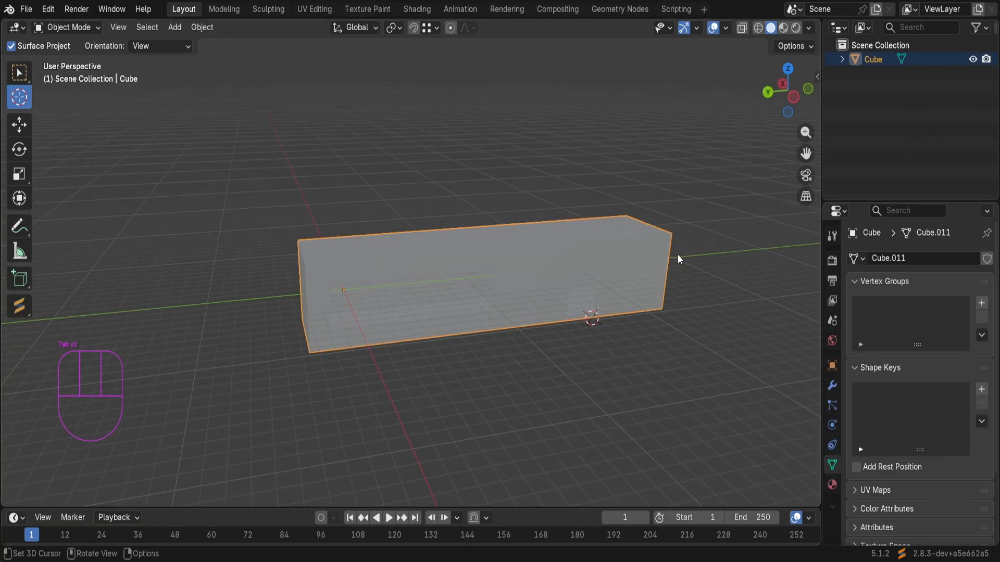
pyautogui.press('Delete')
pyautogui.moveTo(579, 258); pyautogui.dragTo(458, 276, button='middle')
pyautogui.hotkey('ctrl', 'c')
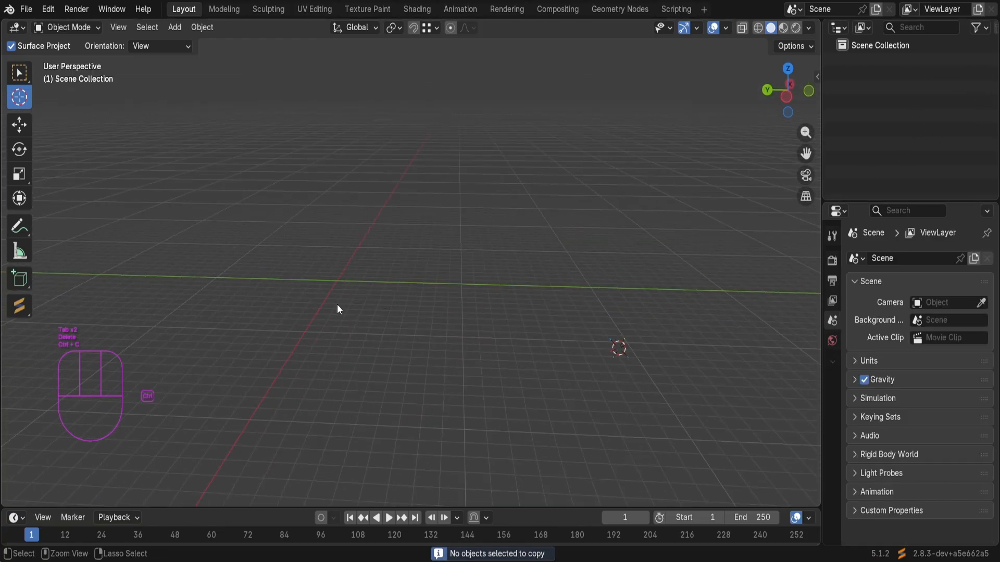
pyautogui.hotkey('shift', 'c')
pyautogui.moveTo(337, 302); pyautogui.dragTo(532, 301, button='middle')
# Step: Add a new cube mesh at the world origin and increase its size in the creation settings
pyautogui.hotkey('shift', 'a')
pyautogui.moveTo(514, 274)
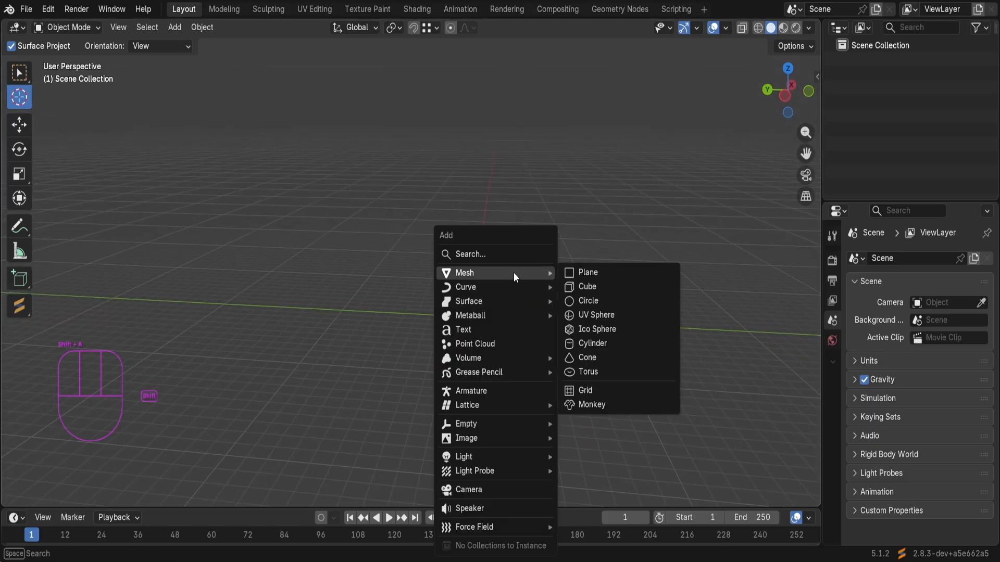
pyautogui.click(585, 286)
pyautogui.moveTo(584, 302); pyautogui.dragTo(636, 339, button='middle')
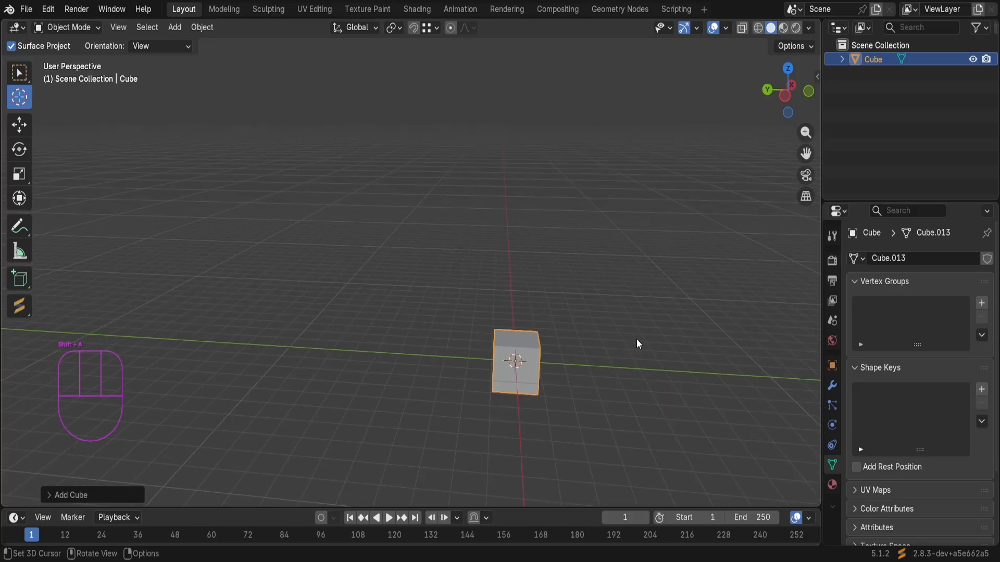
pyautogui.click(123, 496)
pyautogui.moveTo(155, 373); pyautogui.dragTo(206, 373)
pyautogui.moveTo(592, 438); pyautogui.dragTo(576, 404, button='middle')
pyautogui.scroll(-5, 576, 404)
pyautogui.moveTo(631, 388); pyautogui.dragTo(624, 408, button='middle')
# Step: Put the new cube in Edit Mode with face selection and the Select Box tool active
pyautogui.press('Tab')
pyautogui.press('3')
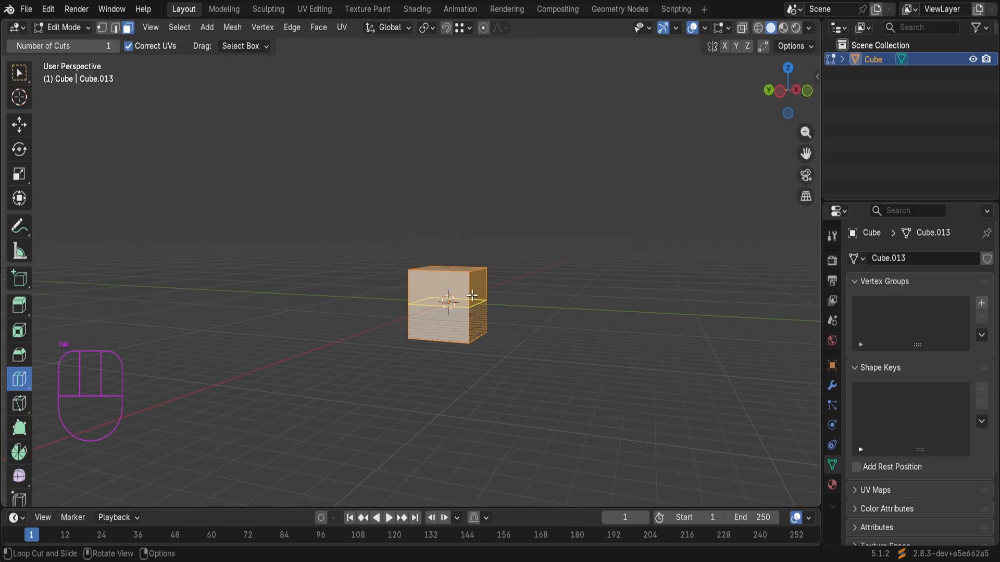
pyautogui.click(19, 73)
pyautogui.press('3')
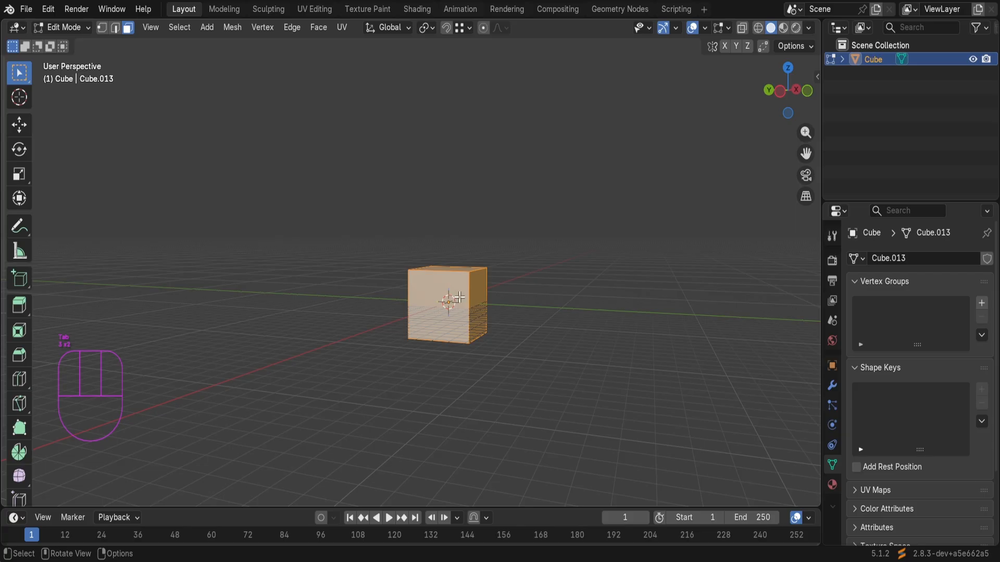
# Step: Move the cube's end face about -22.17 m along the global Y axis to lengthen it into a block
pyautogui.click(477, 302)
pyautogui.moveTo(548, 348); pyautogui.dragTo(596, 355, button='middle')
pyautogui.scroll(-1, 612, 349)
pyautogui.middleClick(627, 339)
pyautogui.press('g')
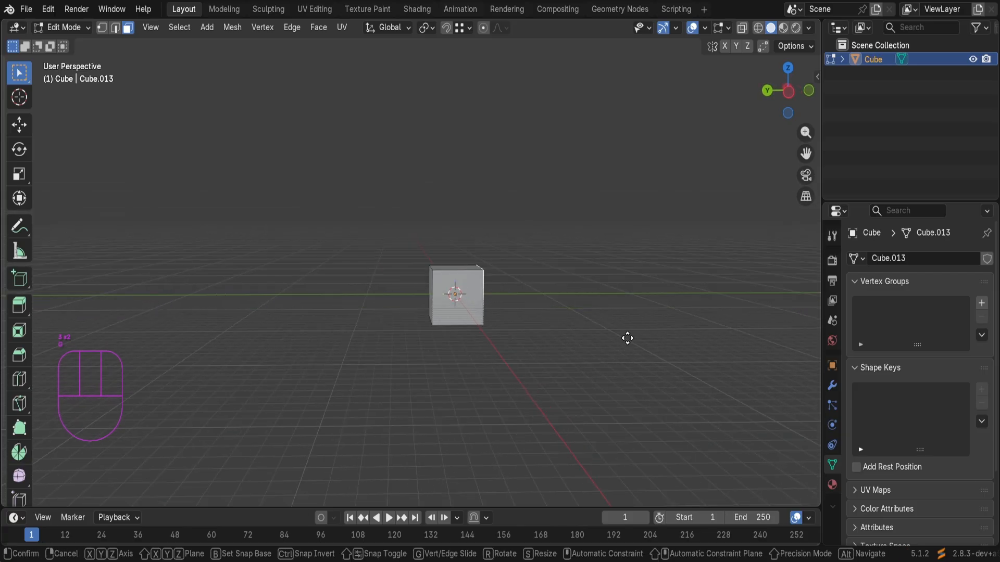
pyautogui.press('y')
pyautogui.click(11, 328)
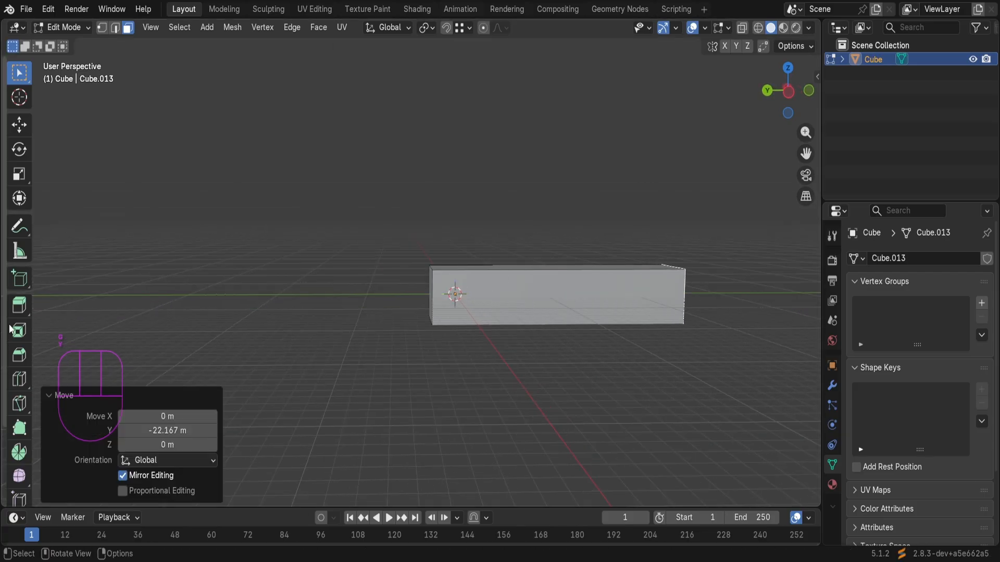
# Step: Raise the block's top face about 8.34 m along the global Z axis
pyautogui.click(516, 270)
pyautogui.moveTo(516, 269); pyautogui.dragTo(495, 282, button='middle')
pyautogui.press('g')
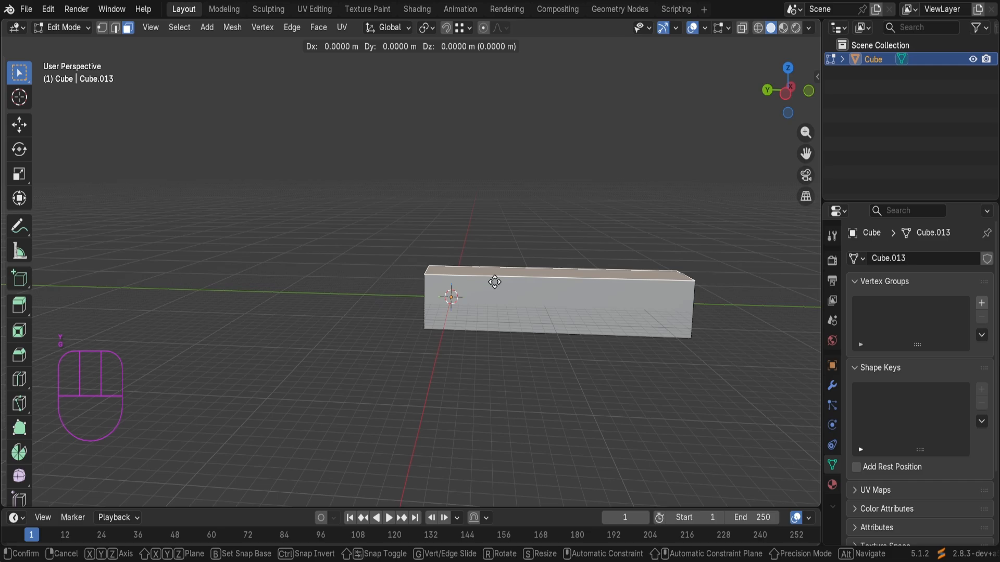
pyautogui.press('z')
pyautogui.click(274, 279)
# Step: Move the block's long side face about 21.82 m along the global X axis to widen it
pyautogui.moveTo(274, 279); pyautogui.dragTo(487, 268, button='middle')
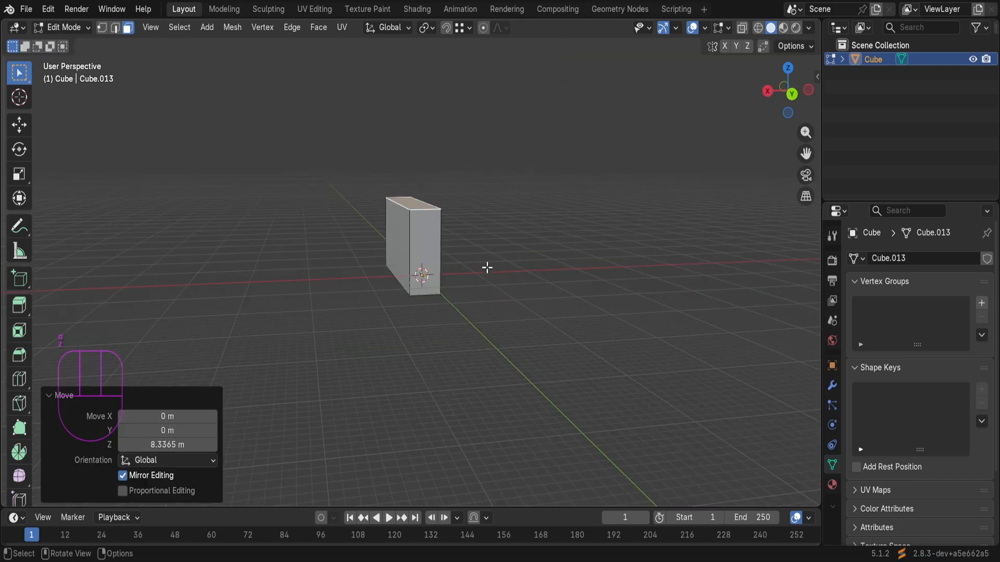
pyautogui.click(395, 251)
pyautogui.moveTo(395, 250)
pyautogui.mouseDown(button='middle')
pyautogui.moveTo(368, 252)
pyautogui.moveTo(382, 241)
pyautogui.mouseUp(button='middle')
pyautogui.press('g')
pyautogui.press('x')
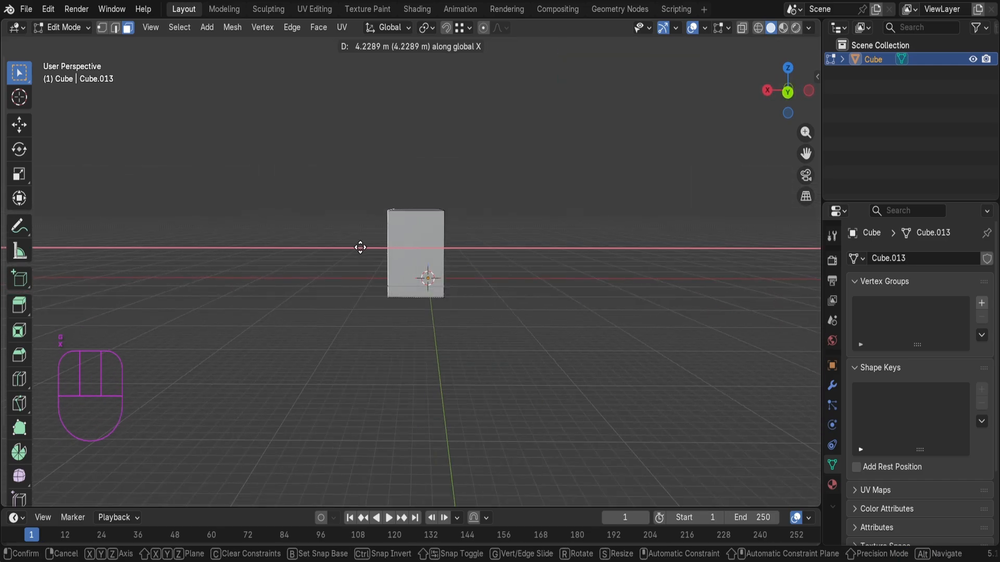
pyautogui.click(271, 257)
# Step: Add a single vertical loop cut across the block's length and slide it toward the origin end with a factor of about 0.175
pyautogui.moveTo(272, 257); pyautogui.dragTo(665, 313, button='middle')
pyautogui.moveTo(806, 155); pyautogui.dragTo(798, 162)
pyautogui.scroll(3, 615, 279)
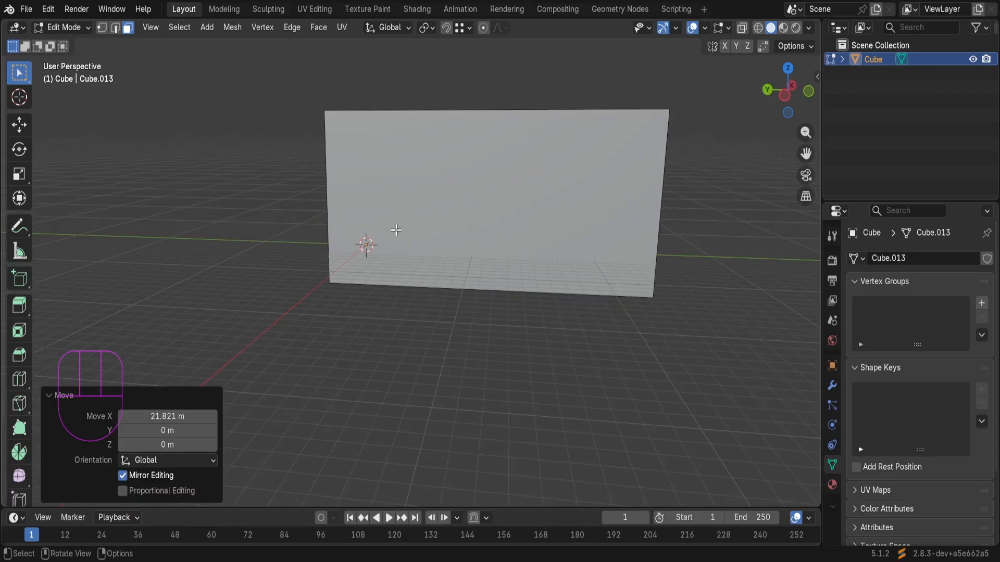
pyautogui.moveTo(805, 152)
pyautogui.mouseDown()
pyautogui.moveTo(818, 310)
pyautogui.moveTo(834, 198)
pyautogui.moveTo(662, 174)
pyautogui.moveTo(806, 153)
pyautogui.mouseUp()
pyautogui.moveTo(692, 222); pyautogui.dragTo(698, 224, button='middle')
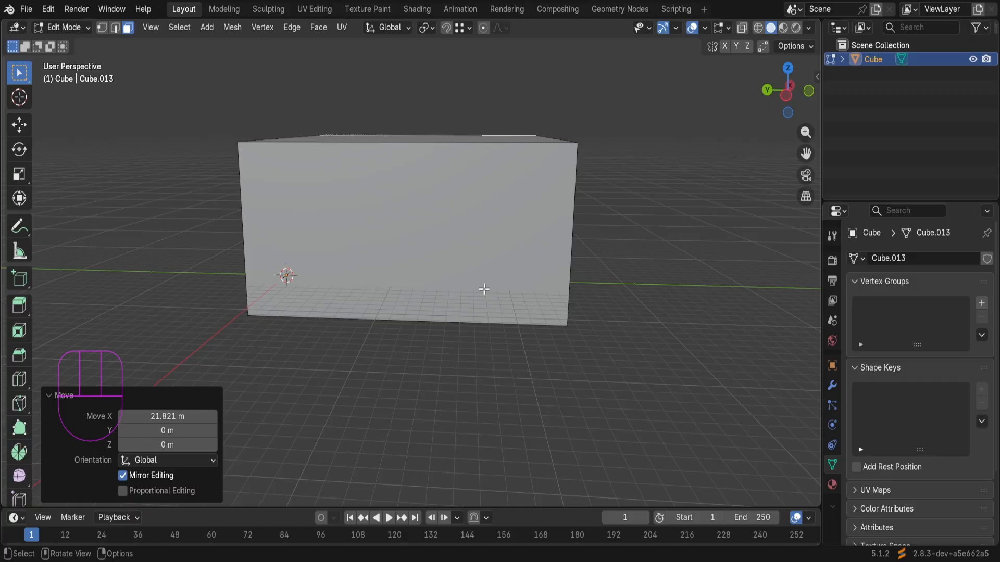
pyautogui.hotkey('ctrl', 'r')
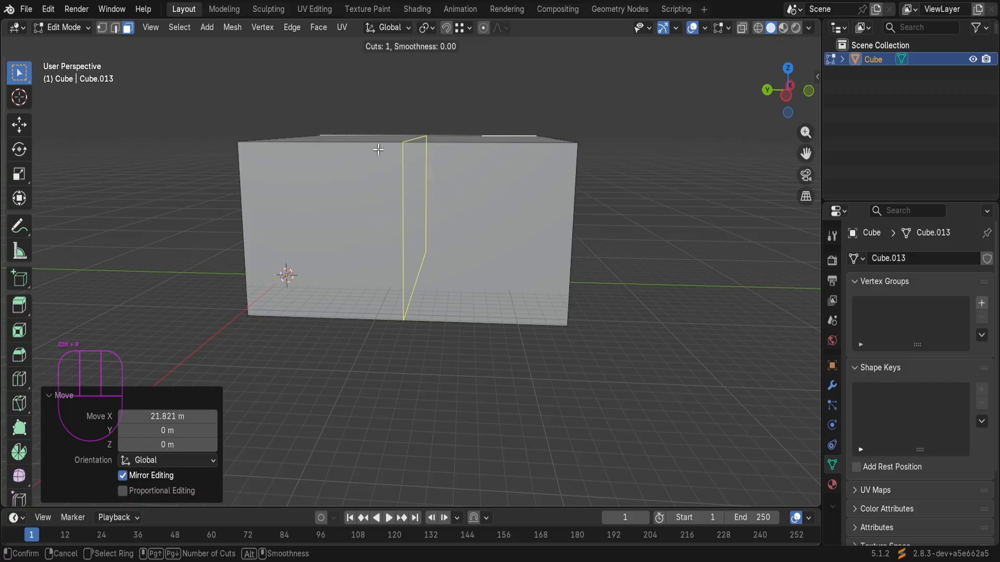
pyautogui.click(409, 147)
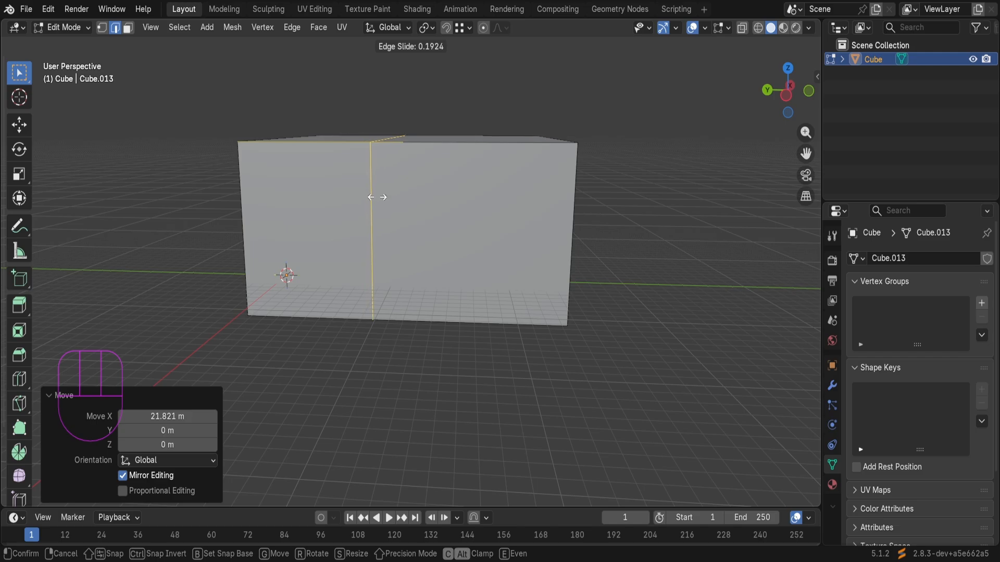
pyautogui.click(379, 164)
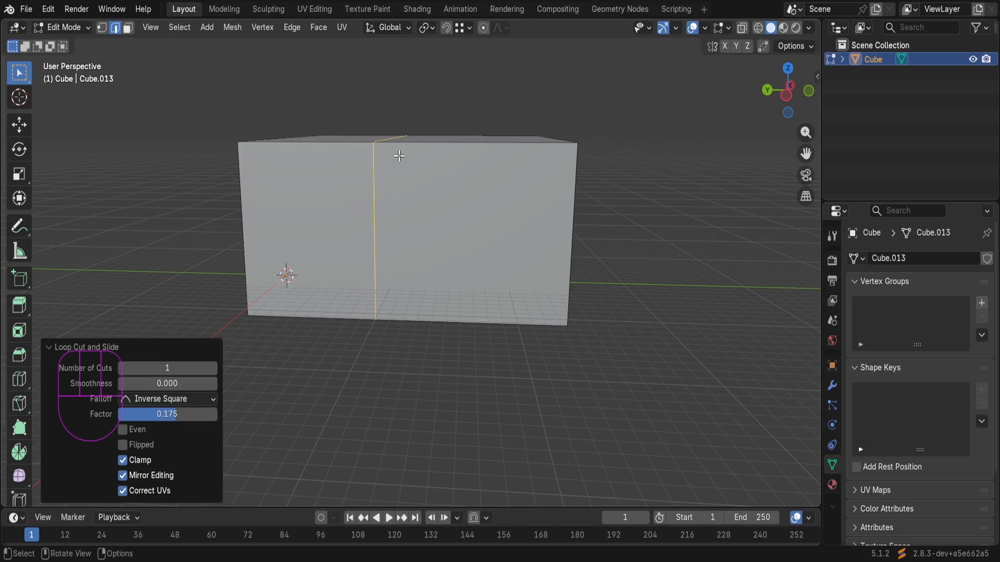
# Step: Preview different loop cut counts and directions, and add one vertical cut through the middle of the larger section with a factor of about 0.014
pyautogui.hotkey('ctrl', 'r')
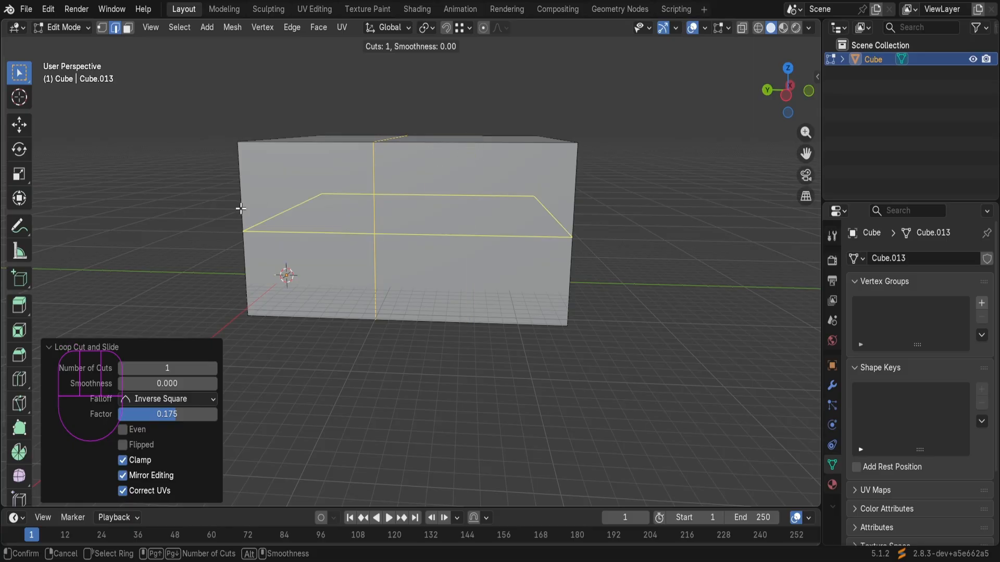
pyautogui.scroll(3, 479, 143)
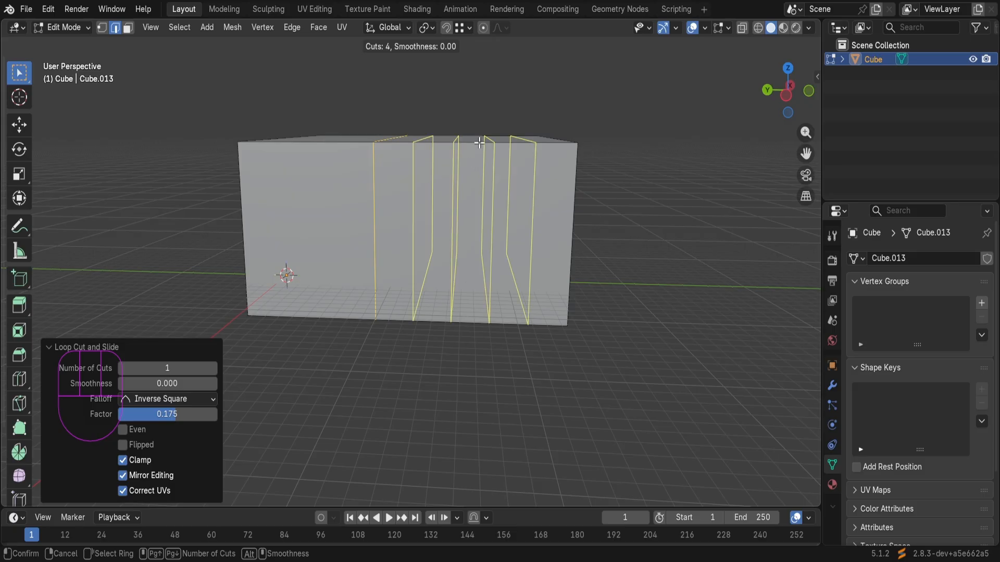
pyautogui.scroll(13, 479, 143)
pyautogui.scroll(-6, 473, 141)
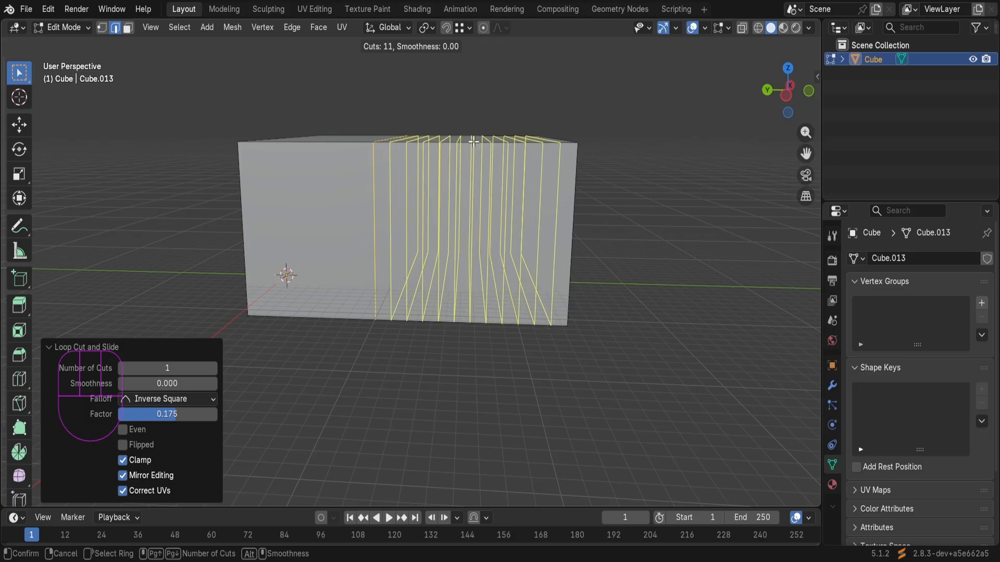
pyautogui.scroll(-10, 473, 141)
pyautogui.scroll(9, 469, 149)
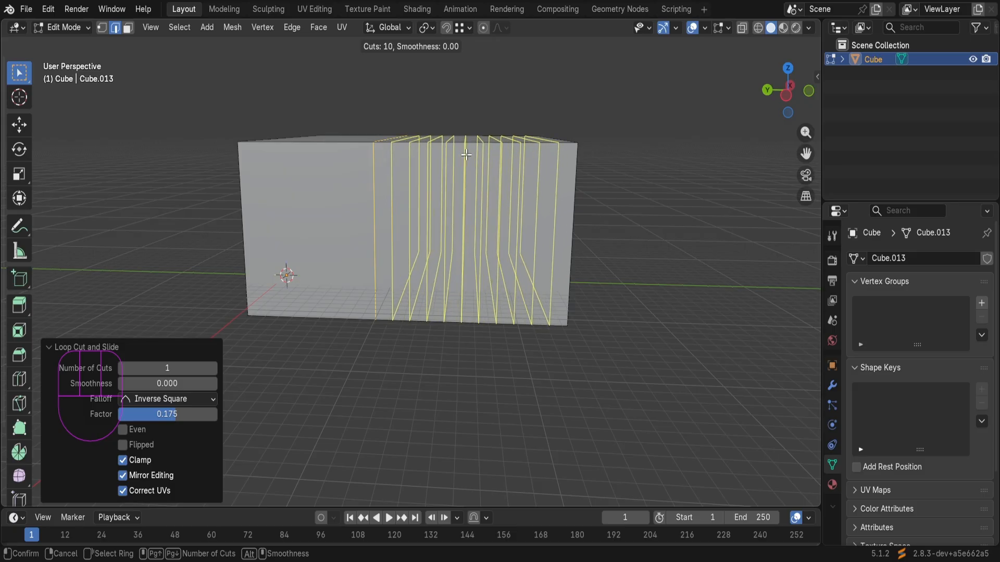
pyautogui.scroll(-9, 466, 154)
pyautogui.scroll(8, 256, 216)
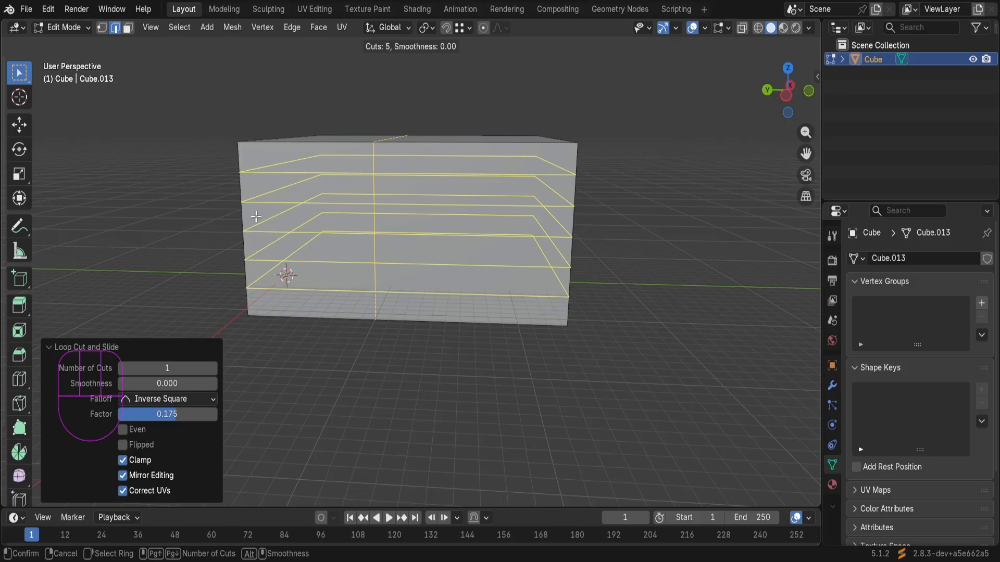
pyautogui.scroll(-8, 256, 217)
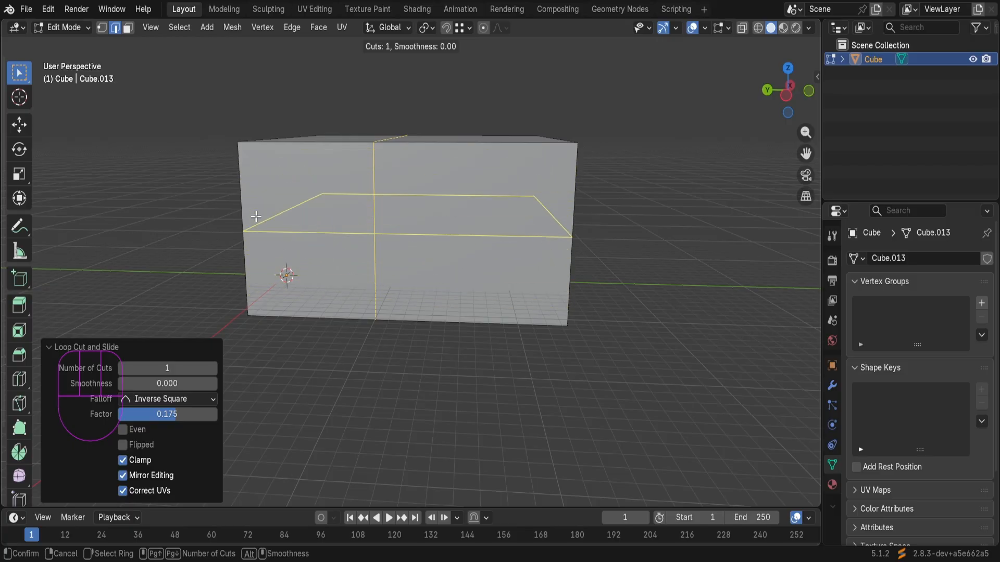
pyautogui.click(479, 150)
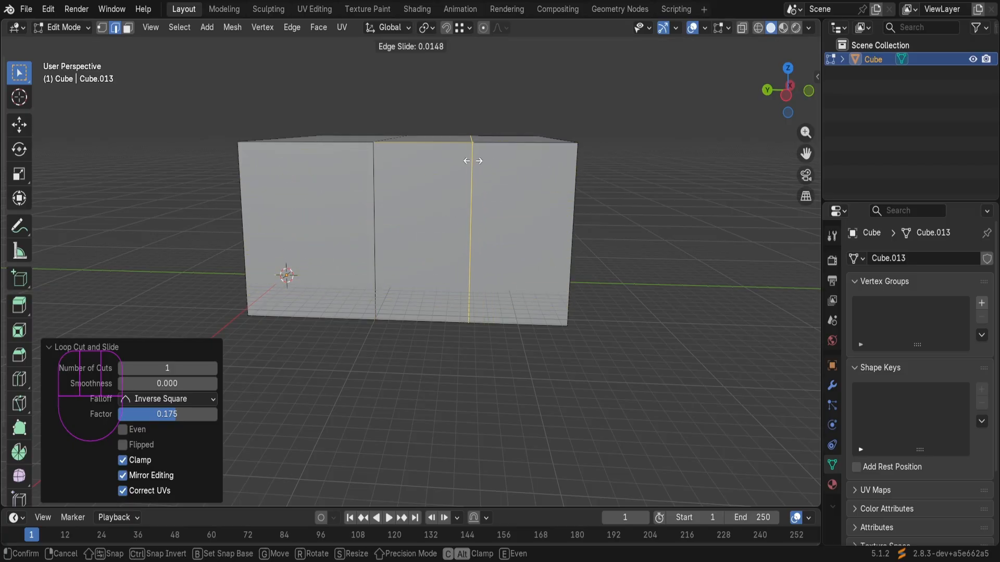
pyautogui.click(472, 170)
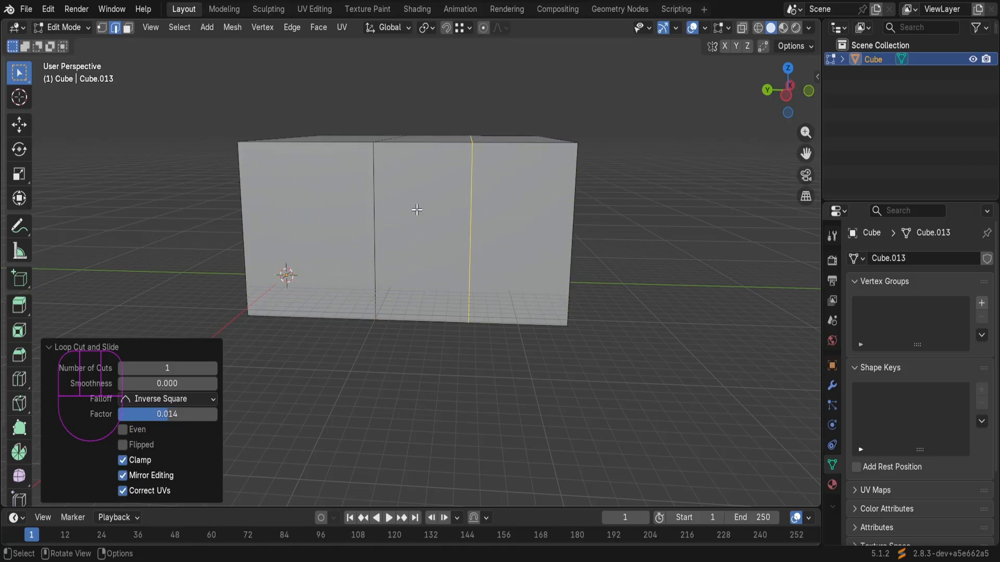
# Step: Add a single horizontal loop cut around the block and slide it upward with a factor of about -0.235
pyautogui.hotkey('ctrl', 'r')
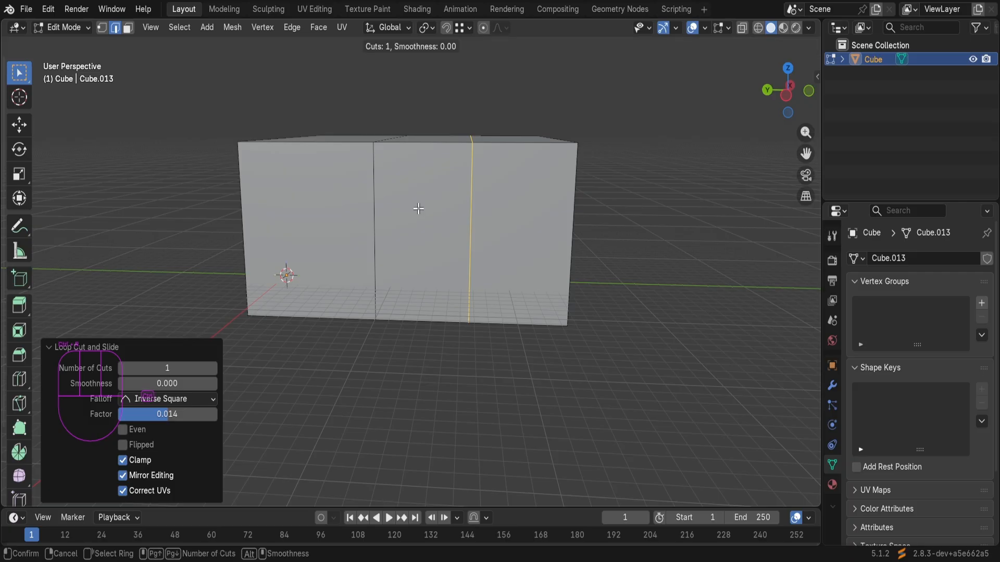
pyautogui.click(250, 218)
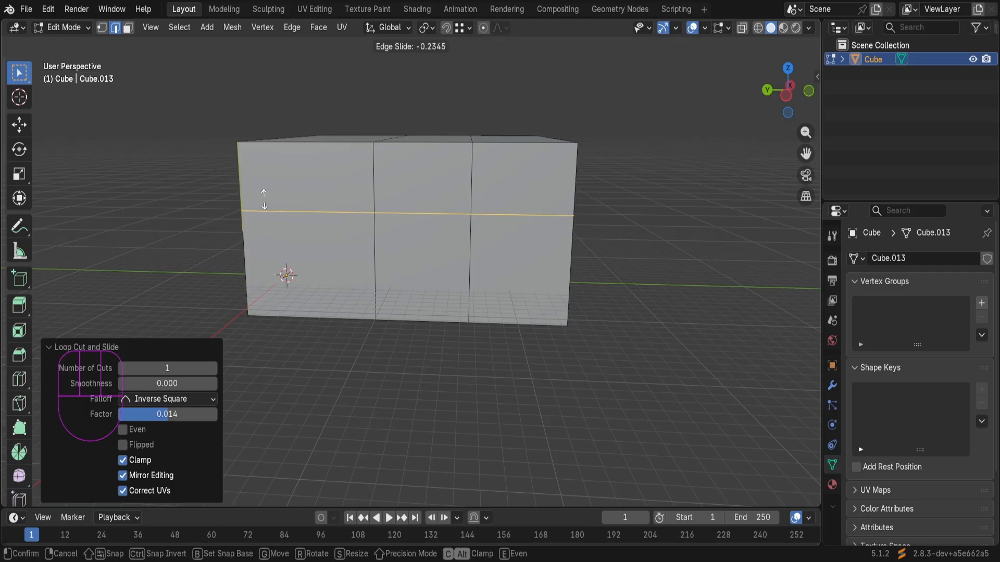
pyautogui.click(252, 202)
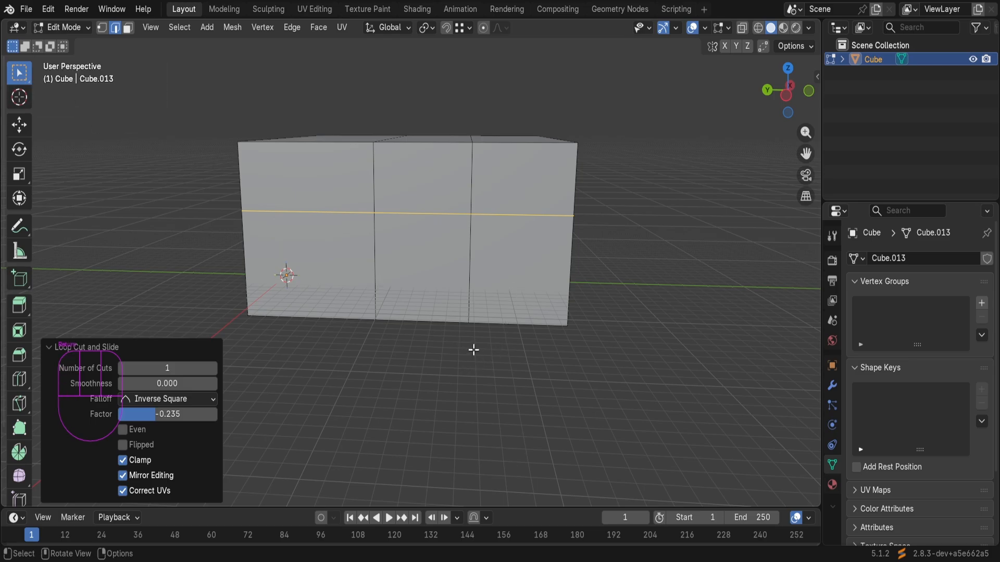
# Step: Inset the lower middle face of the divided wall by about 0.81 m in face select mode
pyautogui.press('3')
pyautogui.click(436, 276)
pyautogui.scroll(3, 458, 276)
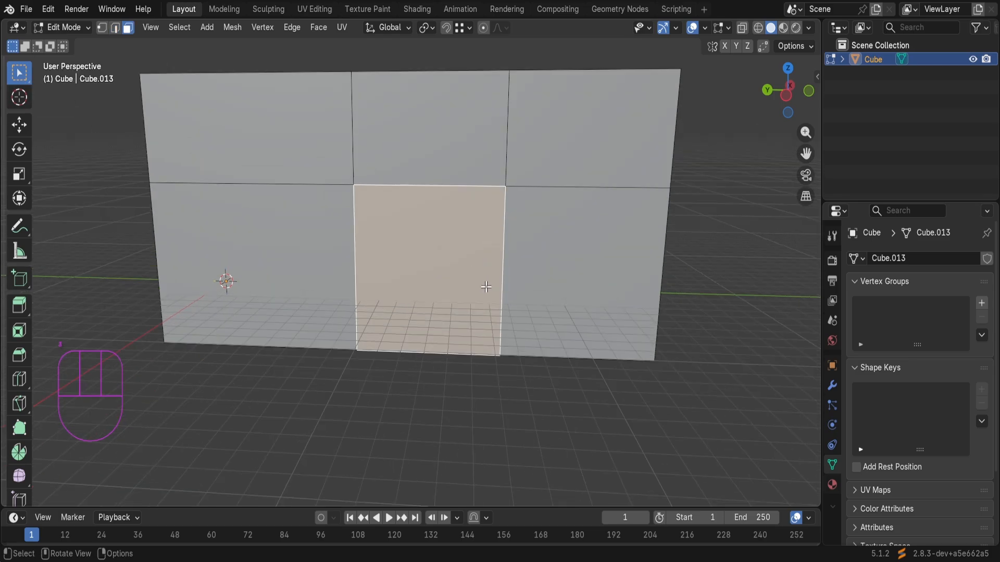
pyautogui.moveTo(486, 286); pyautogui.dragTo(488, 282, button='middle')
pyautogui.press('i')
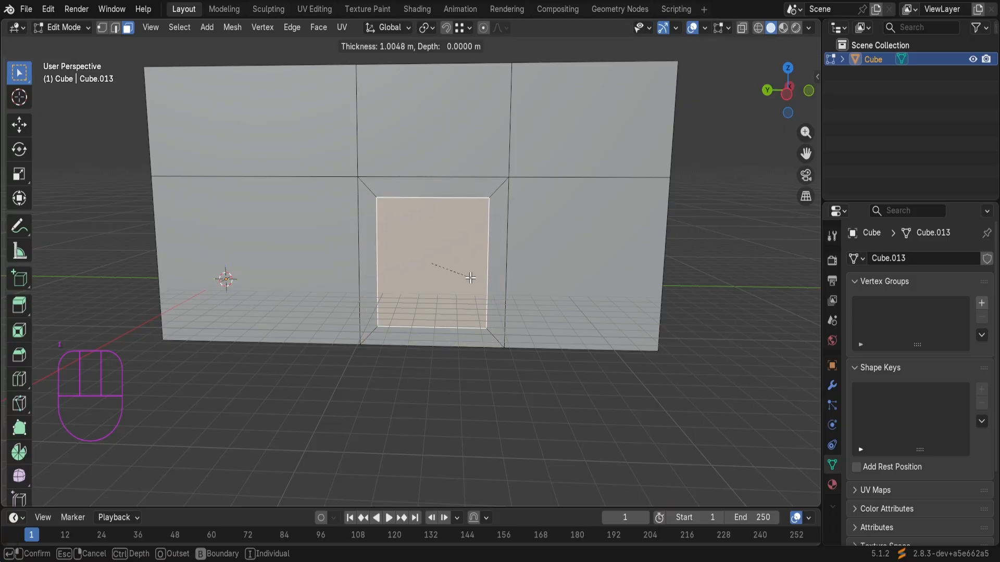
pyautogui.click(470, 278)
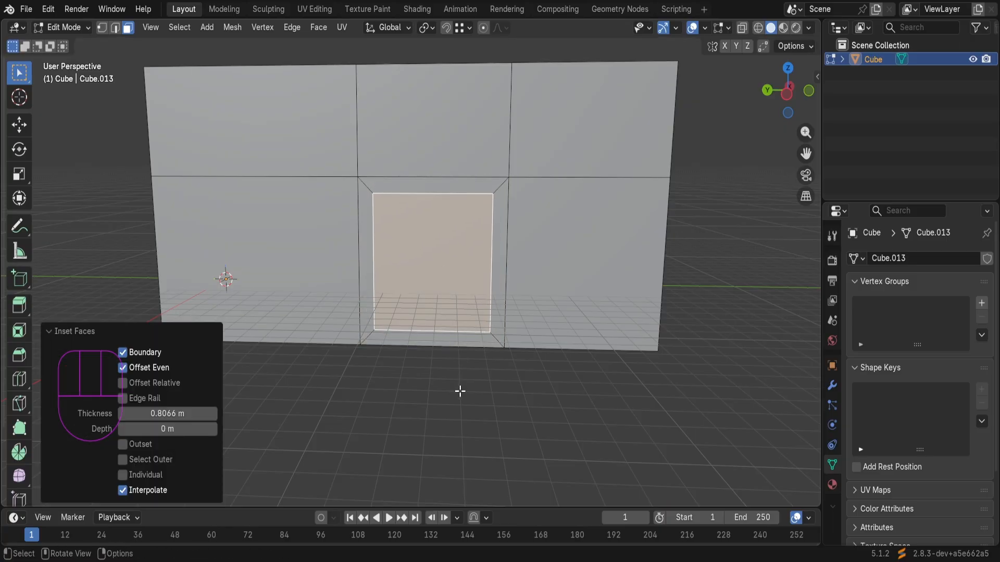
# Step: Delete the inset face to open a doorway in the wall and inspect the opening
pyautogui.press('x')
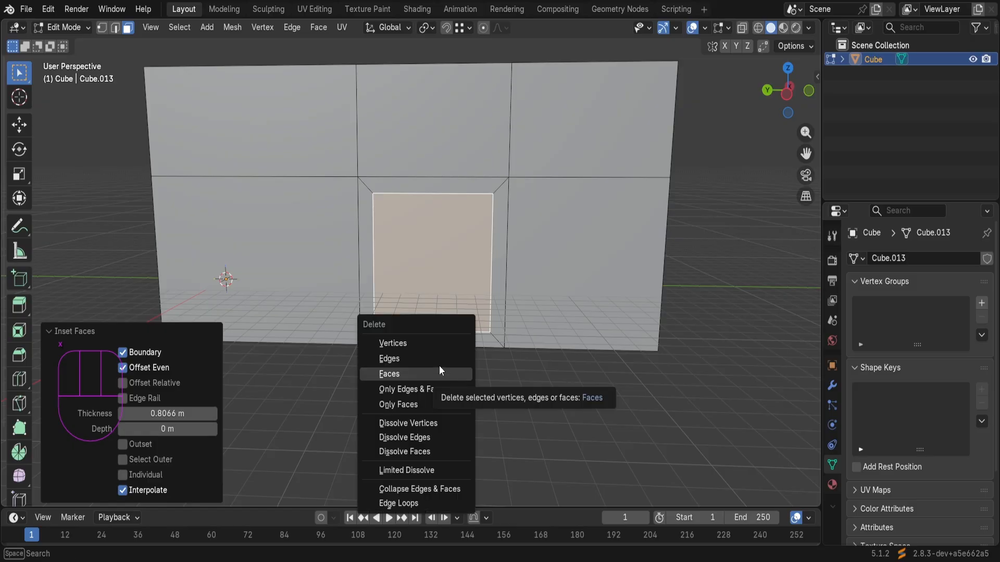
pyautogui.click(411, 376)
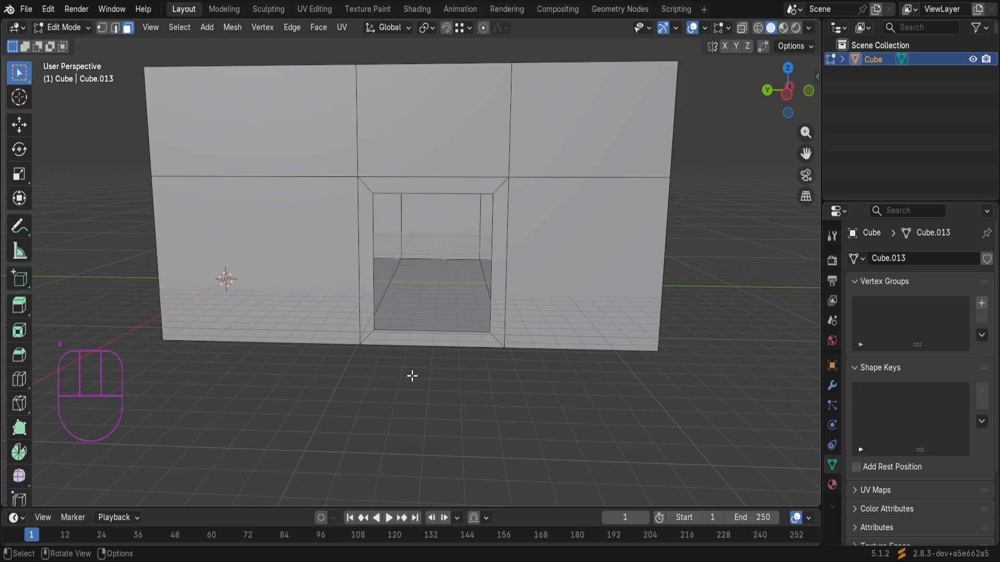
pyautogui.moveTo(437, 355); pyautogui.dragTo(436, 290, button='middle')
pyautogui.scroll(3, 446, 283)
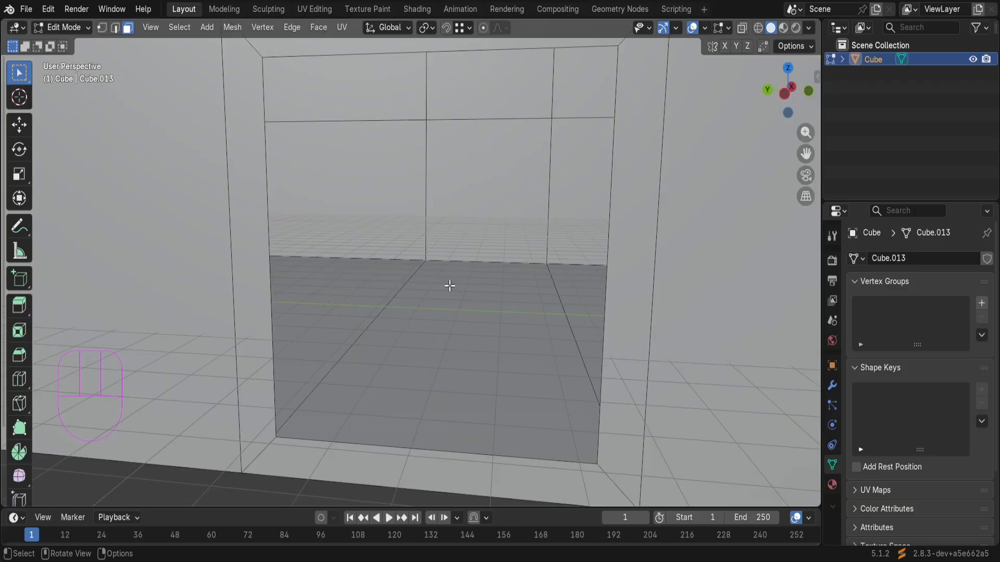
pyautogui.scroll(-3, 446, 283)
pyautogui.scroll(-2, 317, 336)
pyautogui.moveTo(317, 336); pyautogui.dragTo(164, 343, button='middle')
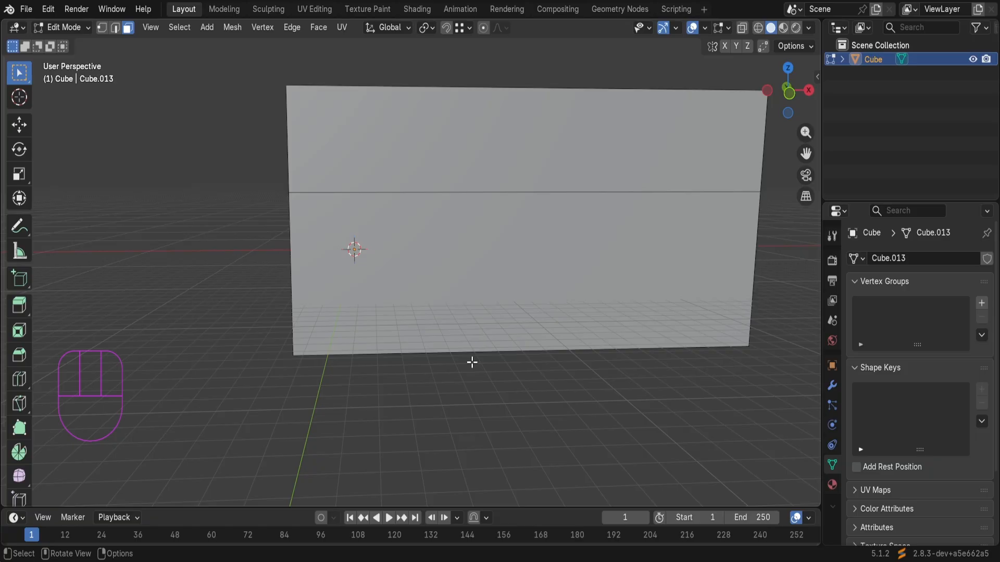
pyautogui.moveTo(472, 363); pyautogui.dragTo(549, 385, button='middle')
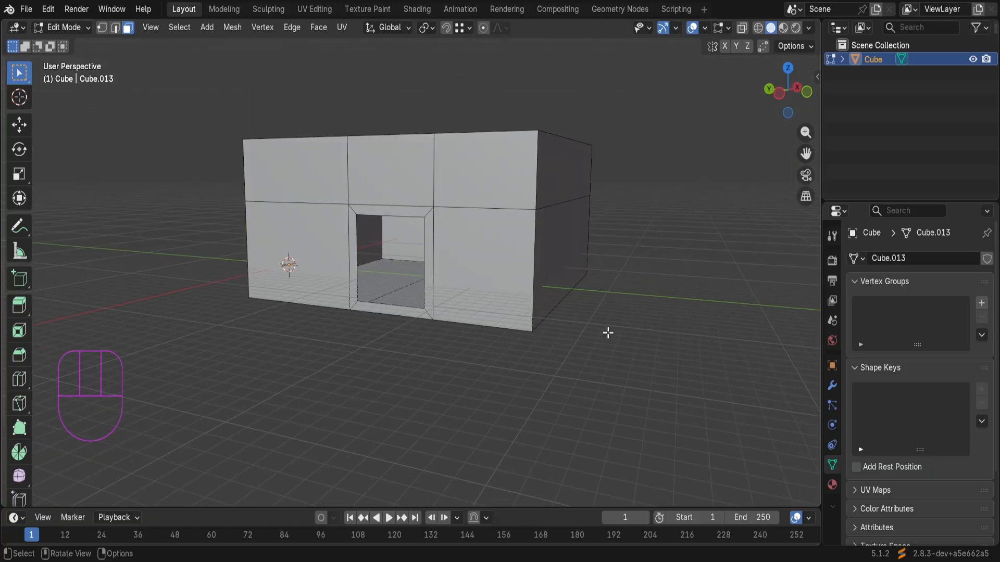
# Step: In Object Mode, add a cube mesh at the block's undivided side wall and raise it along the global Z axis
pyautogui.press('Tab')
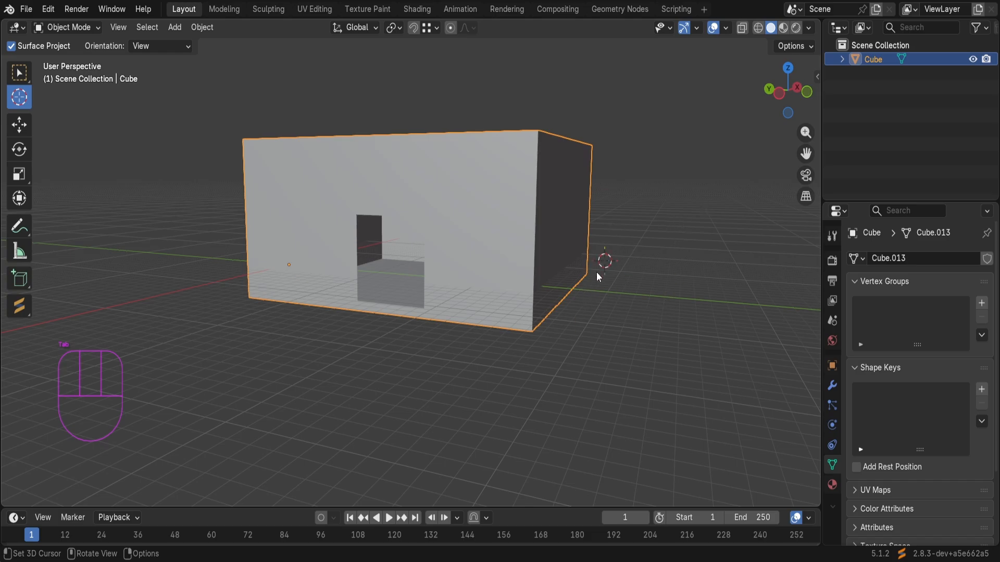
pyautogui.hotkey('shift', 'a')
pyautogui.moveTo(591, 272)
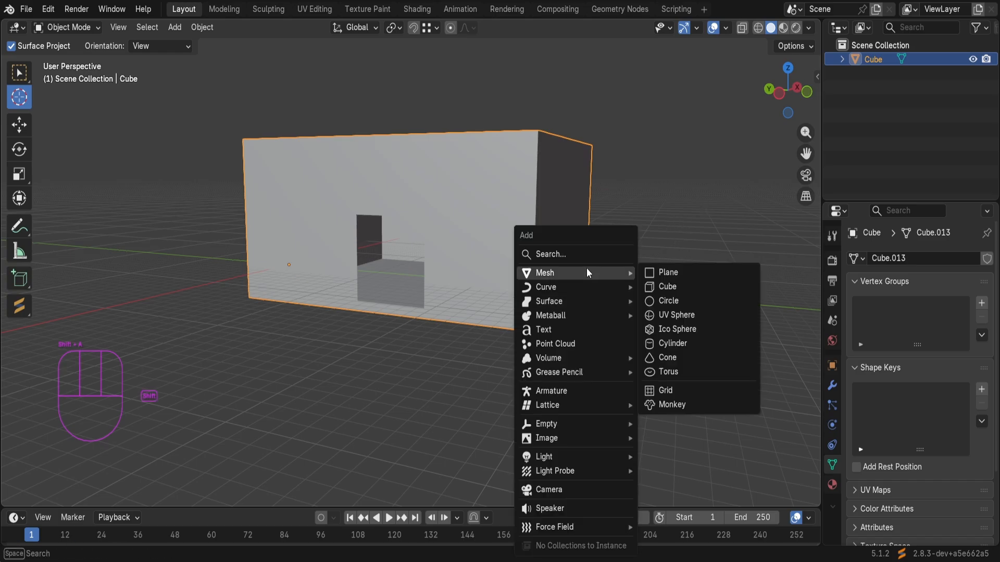
pyautogui.click(658, 289)
pyautogui.moveTo(664, 290); pyautogui.dragTo(542, 290, button='middle')
pyautogui.press('g')
pyautogui.press('z')
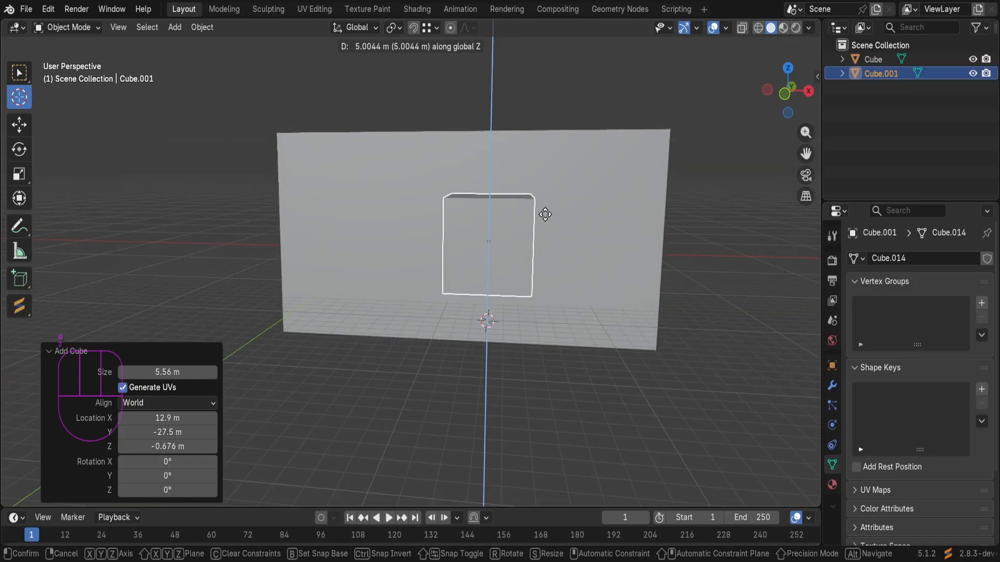
pyautogui.click(543, 235)
# Step: Move the new cube's side face outward along the global X axis in Edit Mode to widen it
pyautogui.press('Tab')
pyautogui.moveTo(564, 273)
pyautogui.mouseDown(button='middle')
pyautogui.moveTo(552, 283)
pyautogui.moveTo(569, 292)
pyautogui.mouseUp(button='middle')
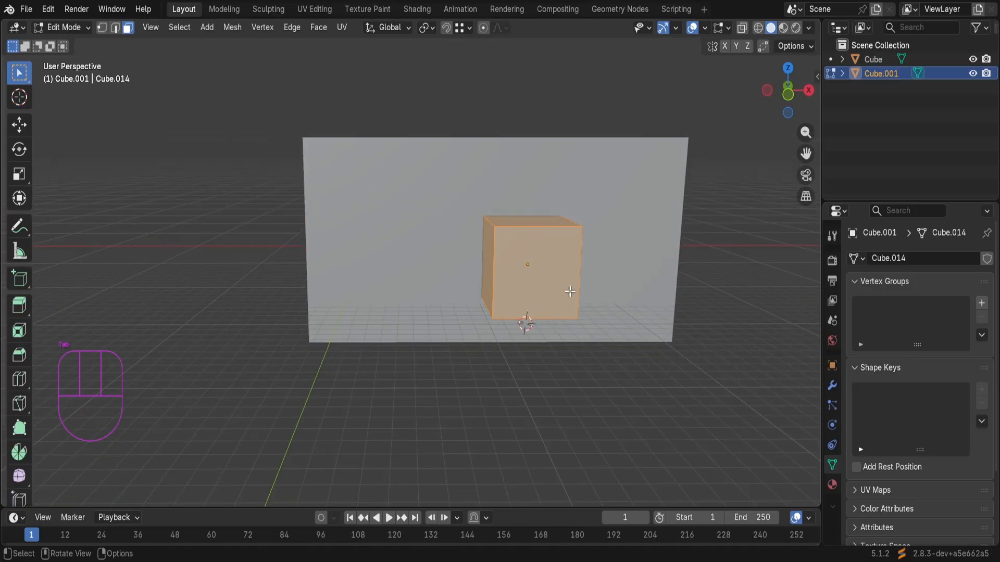
pyautogui.click(482, 262)
pyautogui.moveTo(482, 262); pyautogui.dragTo(469, 282, button='middle')
pyautogui.press('g')
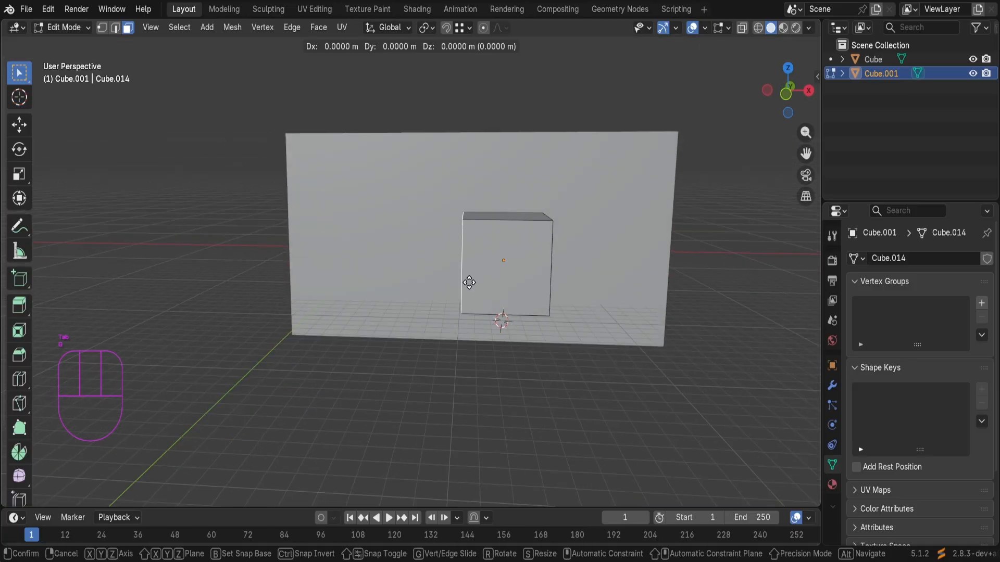
pyautogui.press('x')
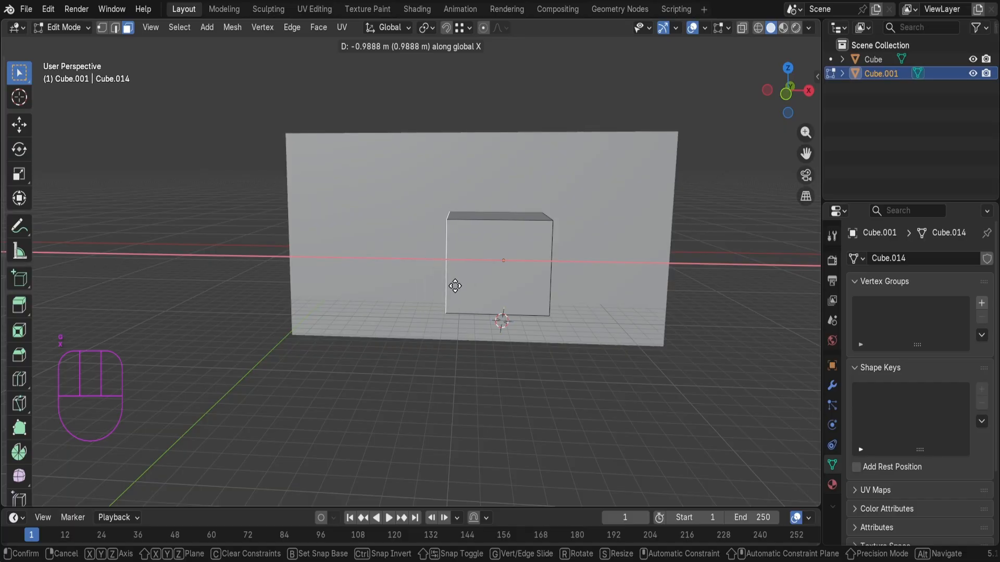
pyautogui.click(472, 302)
# Step: Lower the new cube's bottom face about 2.04 m along the global Z axis to make it door-shaped
pyautogui.moveTo(472, 303); pyautogui.dragTo(517, 317, button='middle')
pyautogui.click(495, 209)
pyautogui.moveTo(495, 210); pyautogui.dragTo(547, 298, button='middle')
pyautogui.press('g')
pyautogui.press('z')
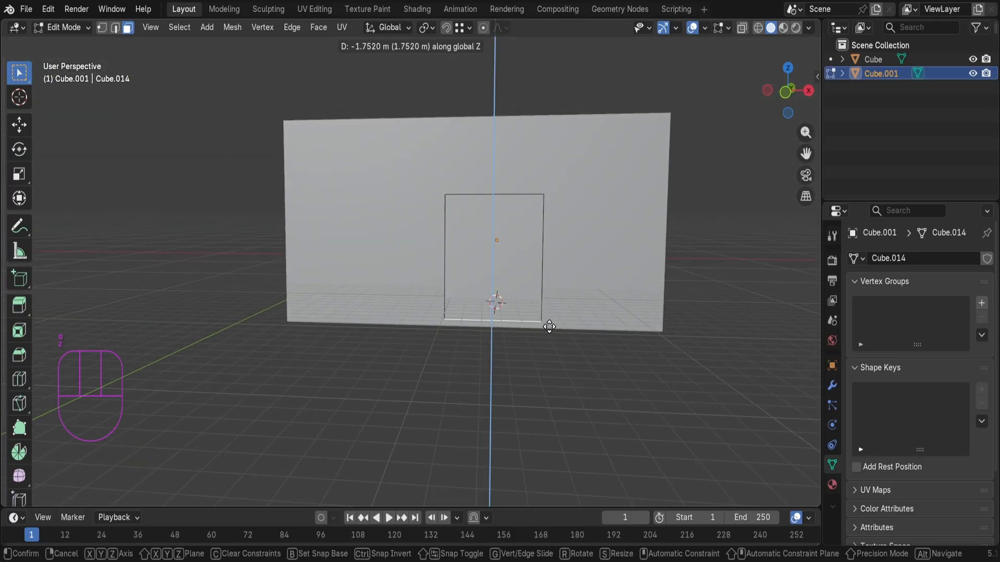
pyautogui.click(548, 334)
pyautogui.moveTo(547, 334); pyautogui.dragTo(524, 352, button='middle')
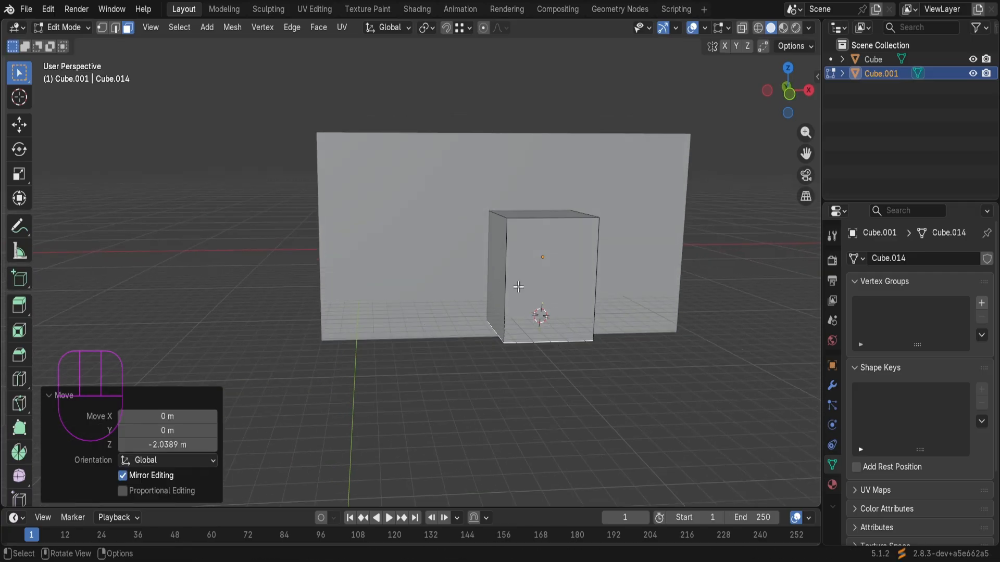
# Step: Make the large block the only active object in Edit Mode and show its modifier settings
pyautogui.click(880, 59)
pyautogui.press('Tab')
pyautogui.press('Tab')
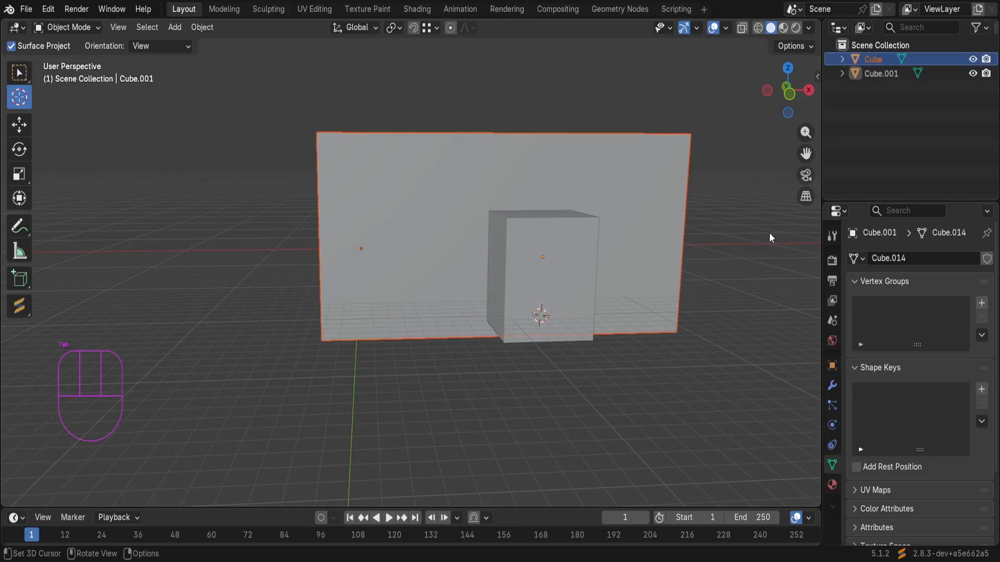
pyautogui.press('a')
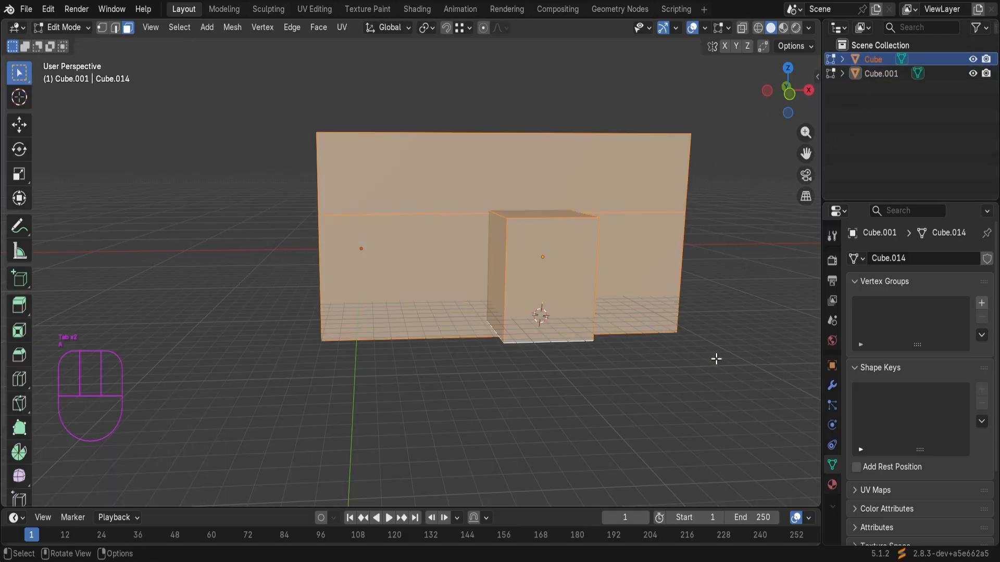
pyautogui.click(832, 386)
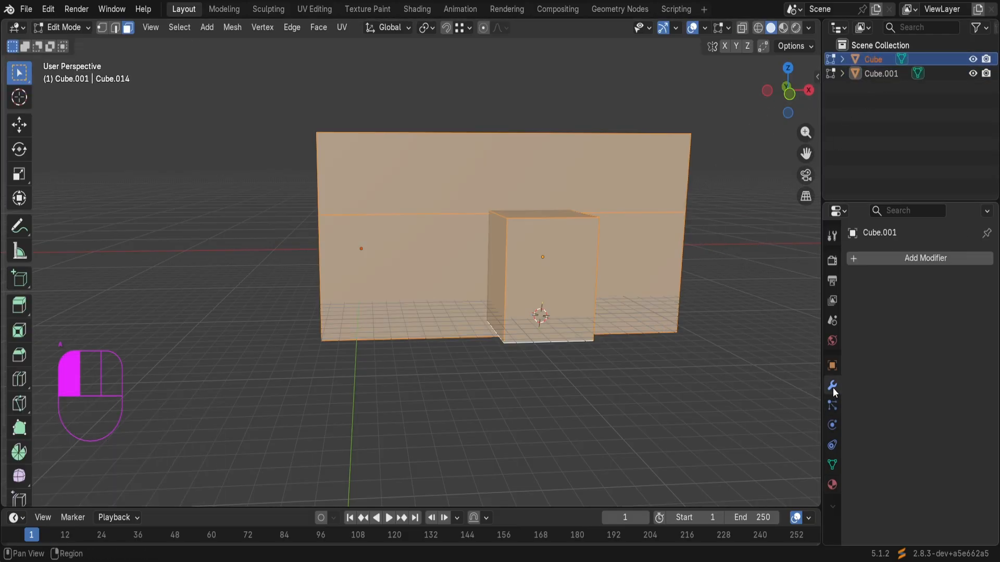
pyautogui.click(627, 211)
pyautogui.press('Tab')
pyautogui.click(659, 431)
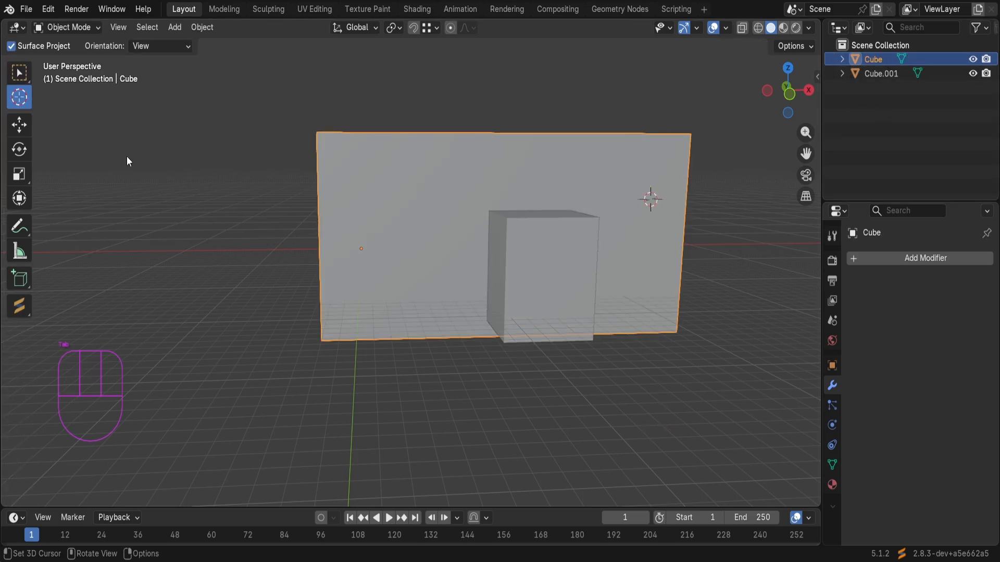
pyautogui.press('Tab')
pyautogui.click(499, 340)
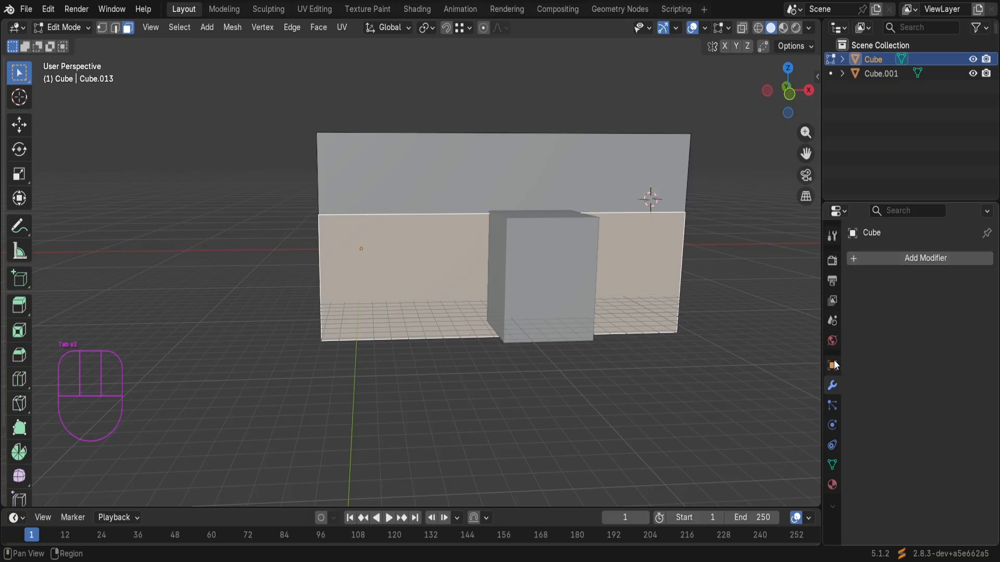
# Step: Add a Boolean modifier in Difference mode to the large block with the smaller cube, Cube.001, as its object
pyautogui.click(868, 257)
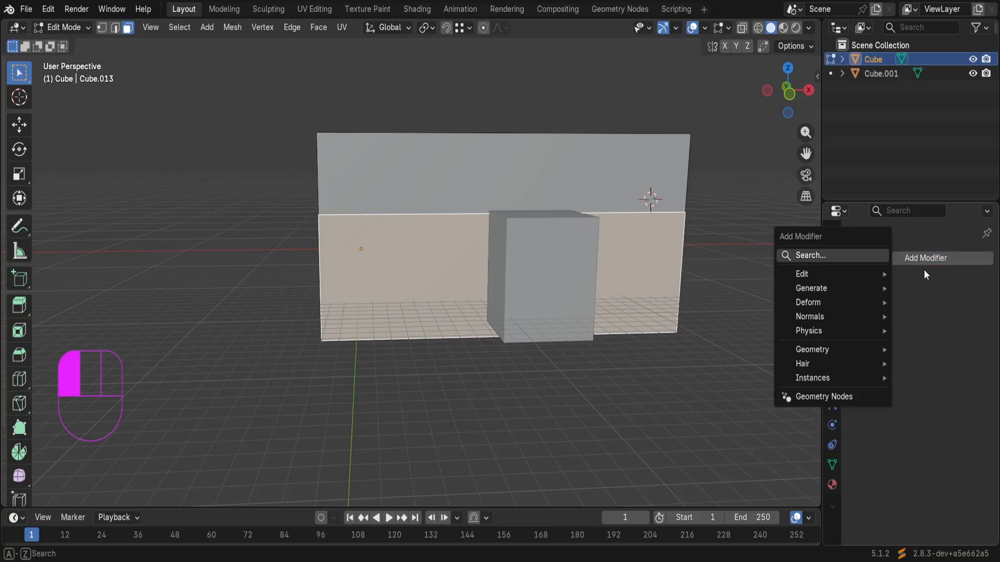
pyautogui.click(921, 258)
pyautogui.click(922, 258)
pyautogui.click(882, 255)
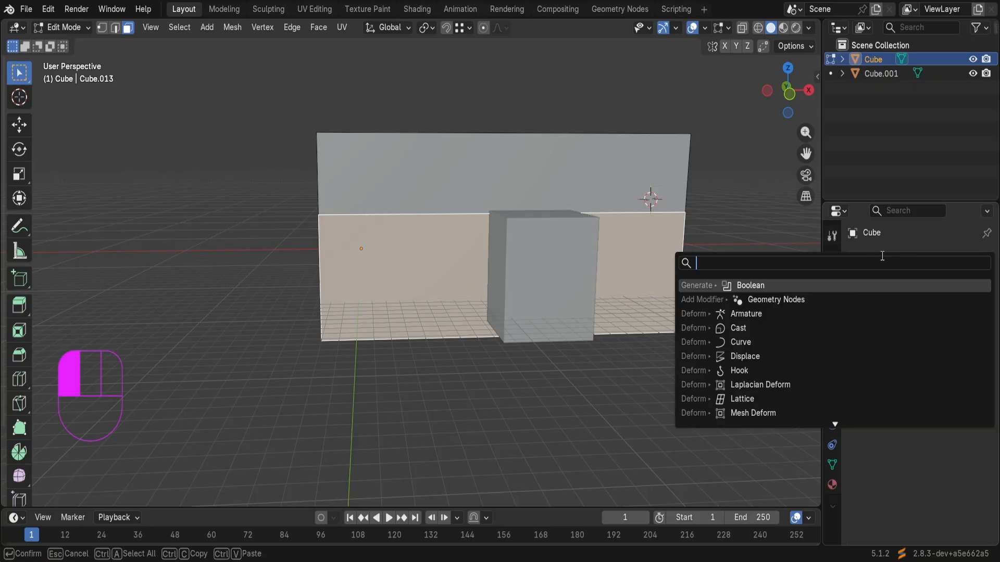
pyautogui.click(796, 291)
pyautogui.click(968, 338)
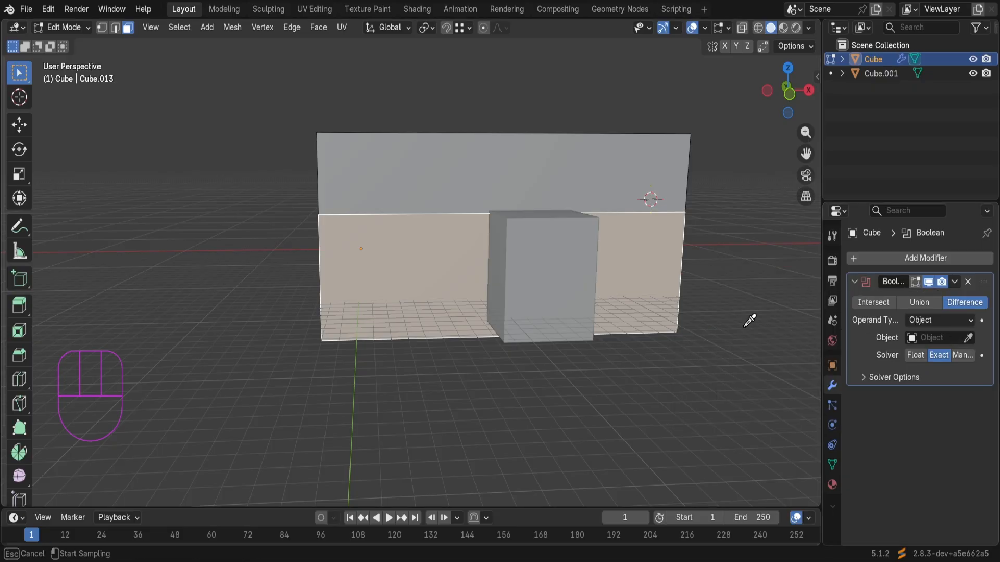
pyautogui.click(539, 282)
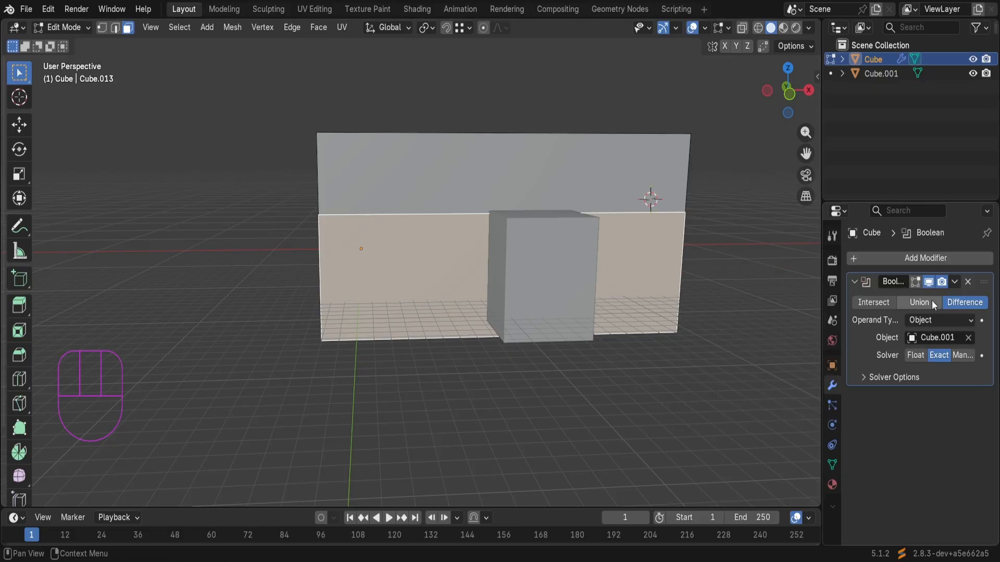
# Step: Apply the Boolean modifier in Object Mode and hide the cutter cube Cube.001
pyautogui.press('Tab')
pyautogui.press('Tab')
pyautogui.moveTo(955, 281); pyautogui.dragTo(904, 301)
pyautogui.click(972, 74)
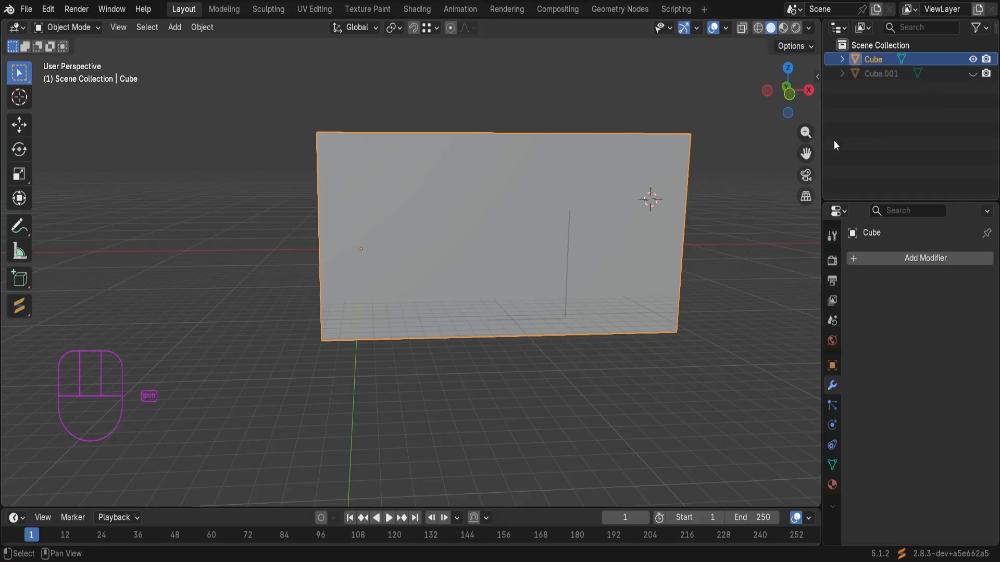
# Step: Delete the recessed face left by the Boolean cut to open the second doorway in the side wall
pyautogui.moveTo(589, 271); pyautogui.dragTo(546, 309, button='middle')
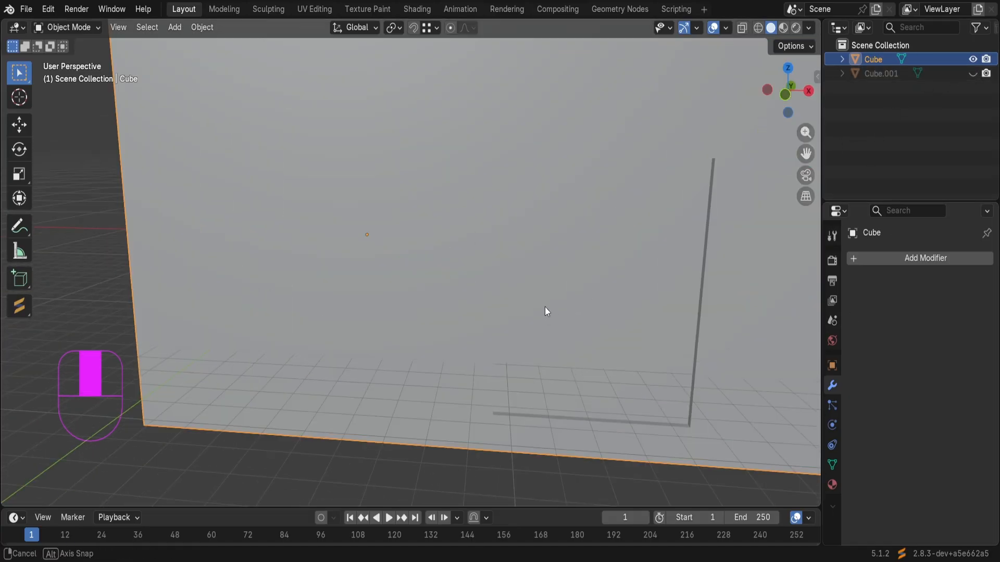
pyautogui.press('Tab')
pyautogui.click(616, 240)
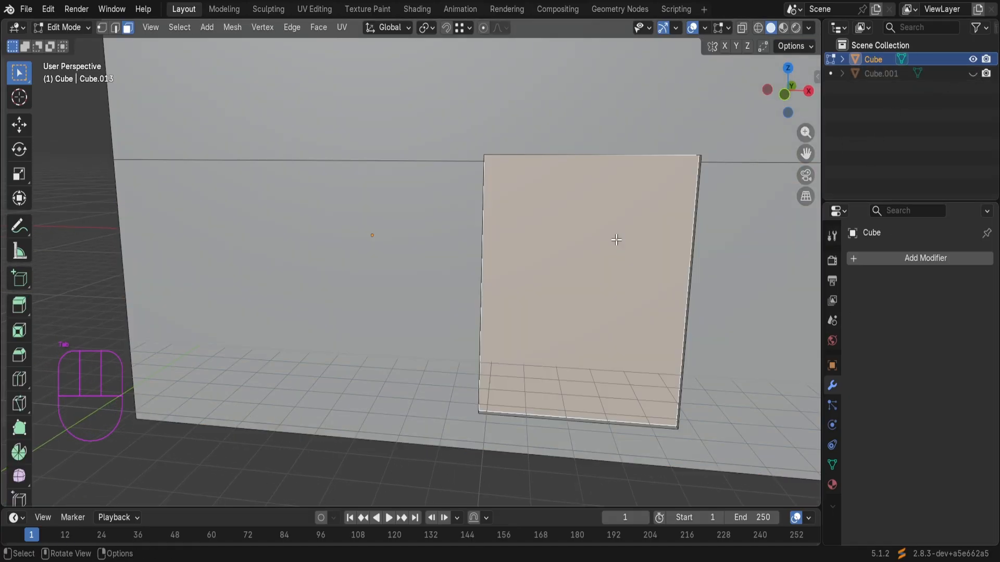
pyautogui.press('x')
pyautogui.click(618, 279)
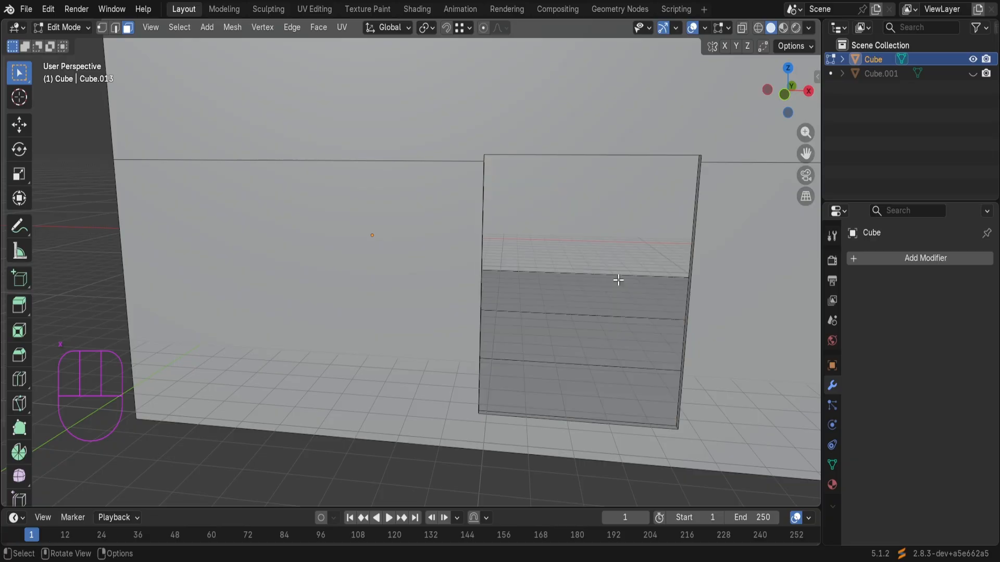
# Step: Examine the frame faces around the inset doorway and compare them with the Boolean-cut opening
pyautogui.moveTo(618, 280); pyautogui.dragTo(458, 357, button='middle')
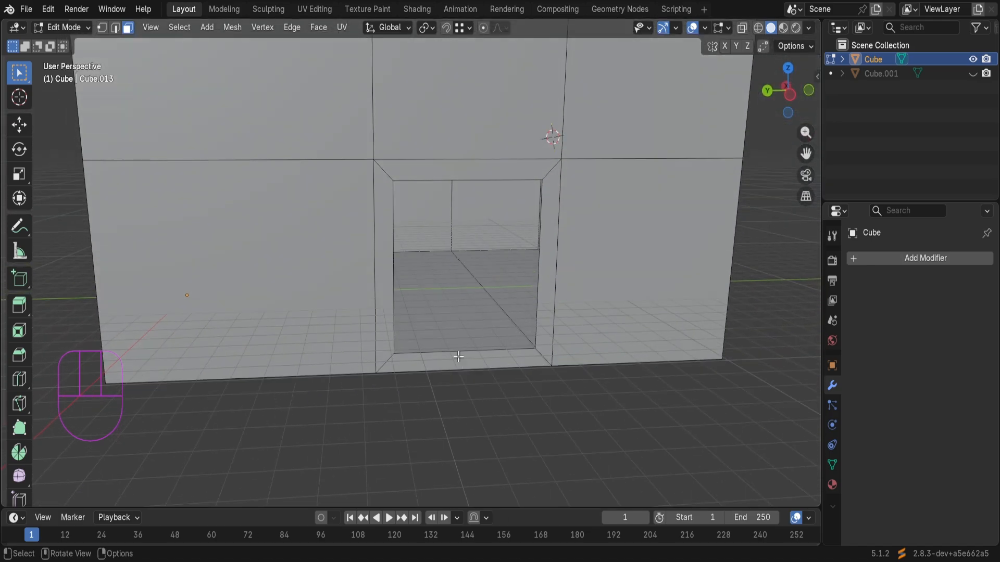
pyautogui.click(418, 165)
pyautogui.click(377, 231)
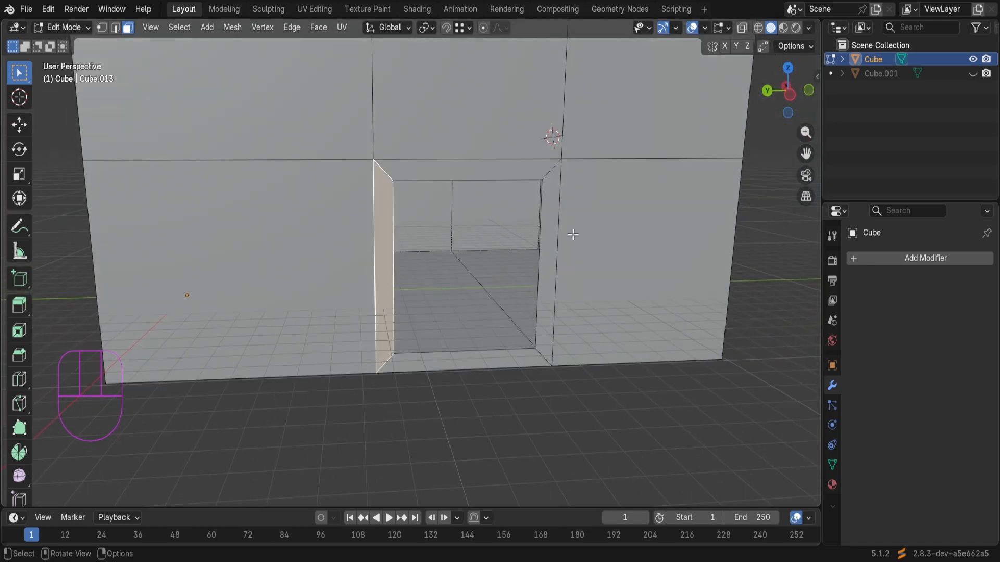
pyautogui.click(541, 279)
pyautogui.click(453, 363)
pyautogui.click(383, 322)
pyautogui.click(421, 172)
pyautogui.click(564, 213)
pyautogui.click(551, 261)
pyautogui.moveTo(552, 262); pyautogui.dragTo(486, 255, button='middle')
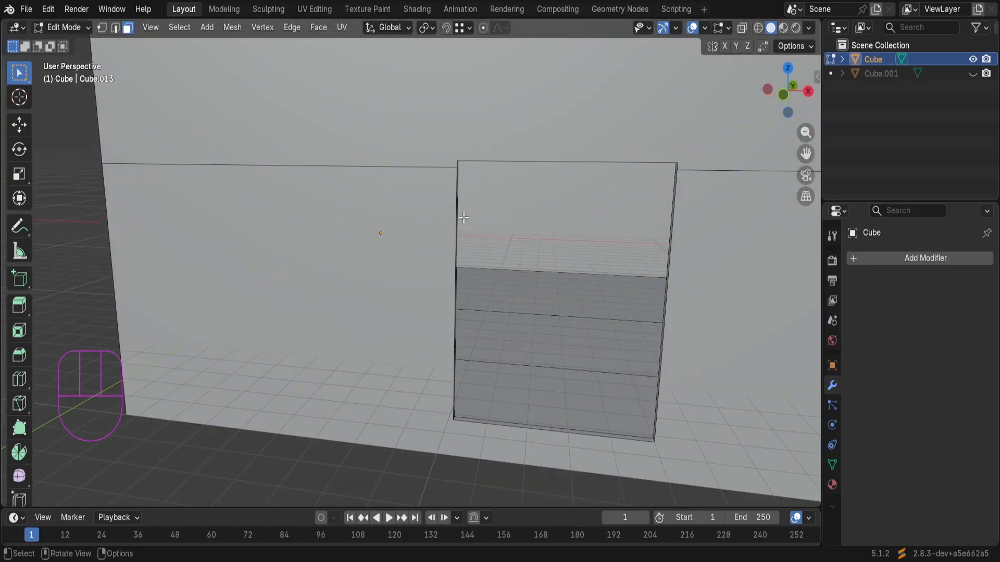
# Step: Try to duplicate all faces of the building with the two doorways
pyautogui.moveTo(463, 218)
pyautogui.mouseDown(button='middle')
pyautogui.moveTo(464, 205)
pyautogui.moveTo(446, 208)
pyautogui.mouseUp(button='middle')
pyautogui.scroll(-5, 496, 300)
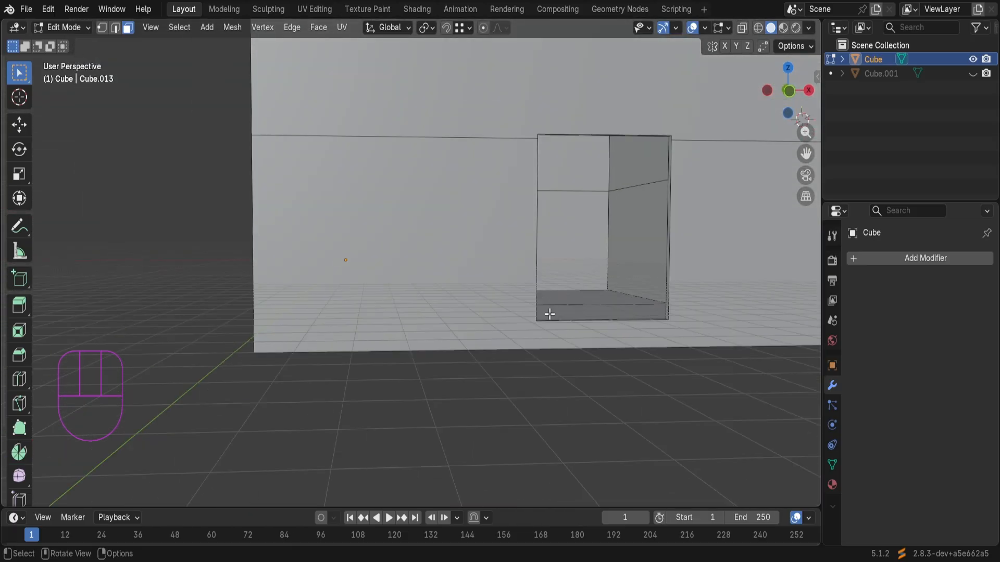
pyautogui.moveTo(547, 313); pyautogui.dragTo(562, 293, button='middle')
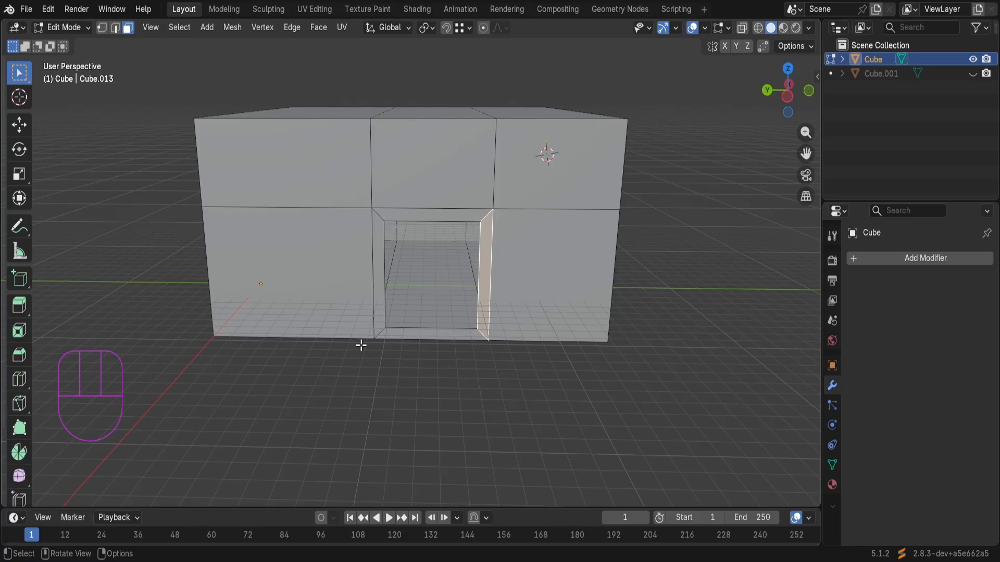
pyautogui.press('a')
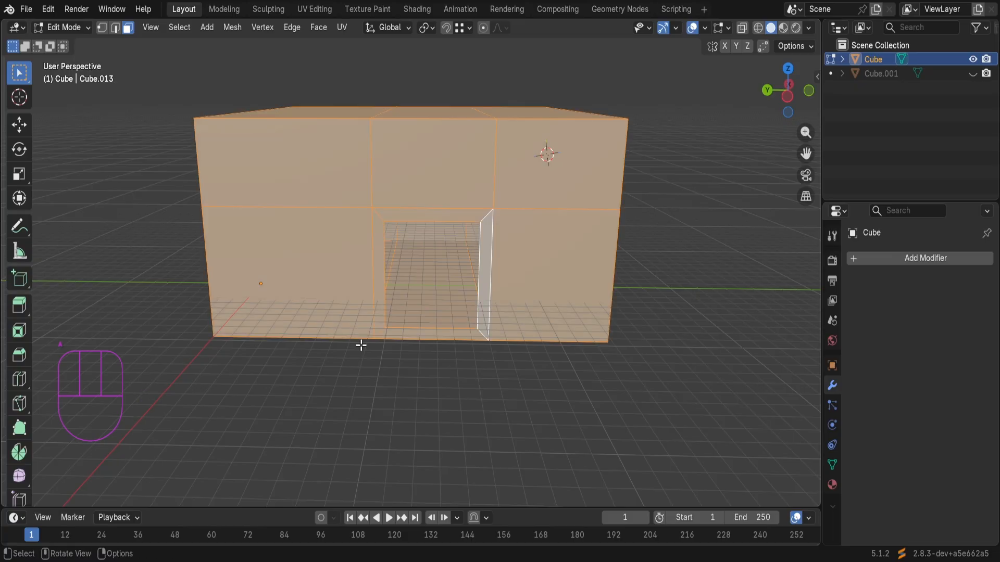
pyautogui.hotkey('shift', 'd')
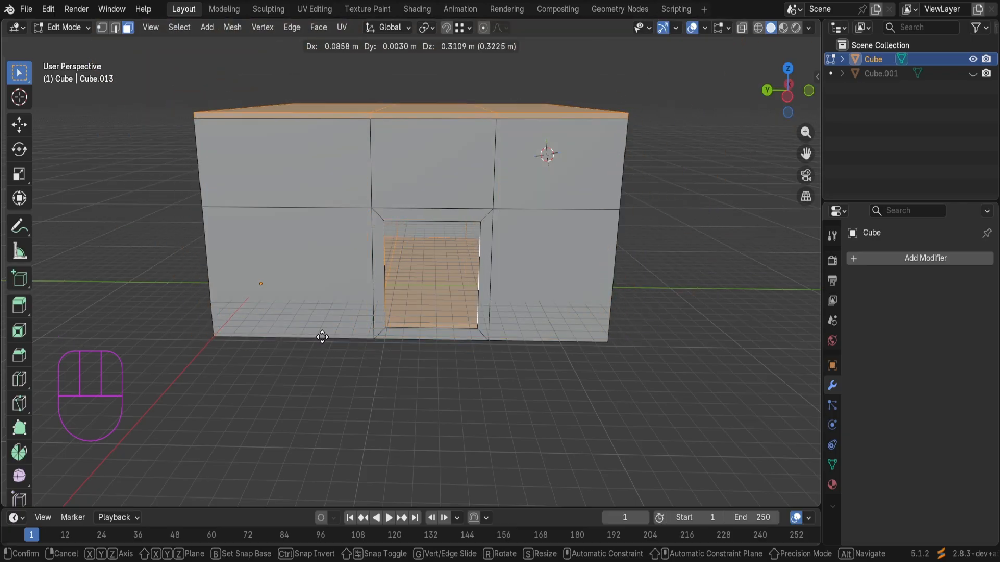
pyautogui.press('Escape')
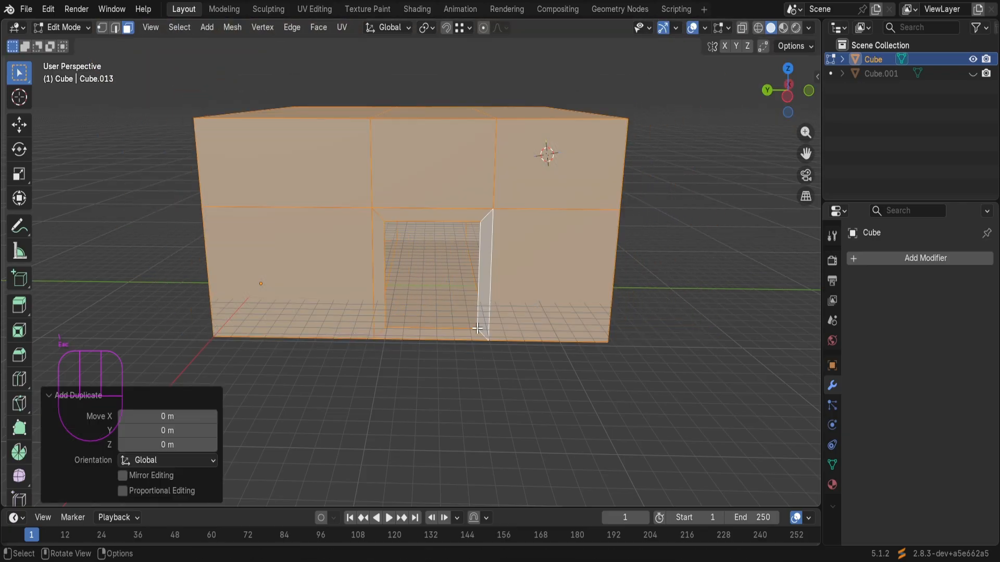
# Step: Clear the face selection and examine the building's two doorways from different sides
pyautogui.moveTo(478, 329); pyautogui.dragTo(455, 414, button='middle')
pyautogui.moveTo(485, 402); pyautogui.dragTo(566, 224, button='middle')
pyautogui.moveTo(697, 278); pyautogui.dragTo(504, 292, button='middle')
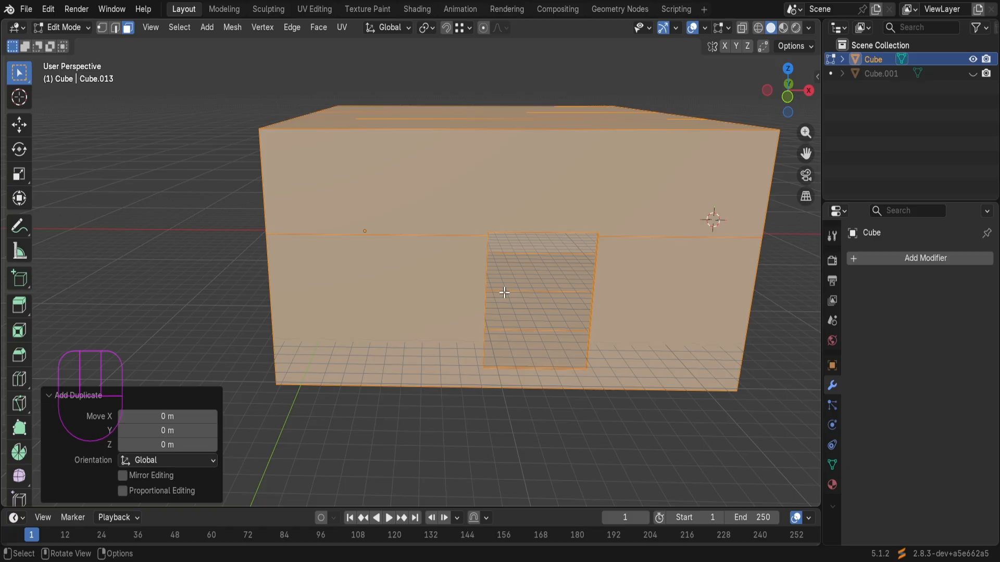
pyautogui.click(377, 470)
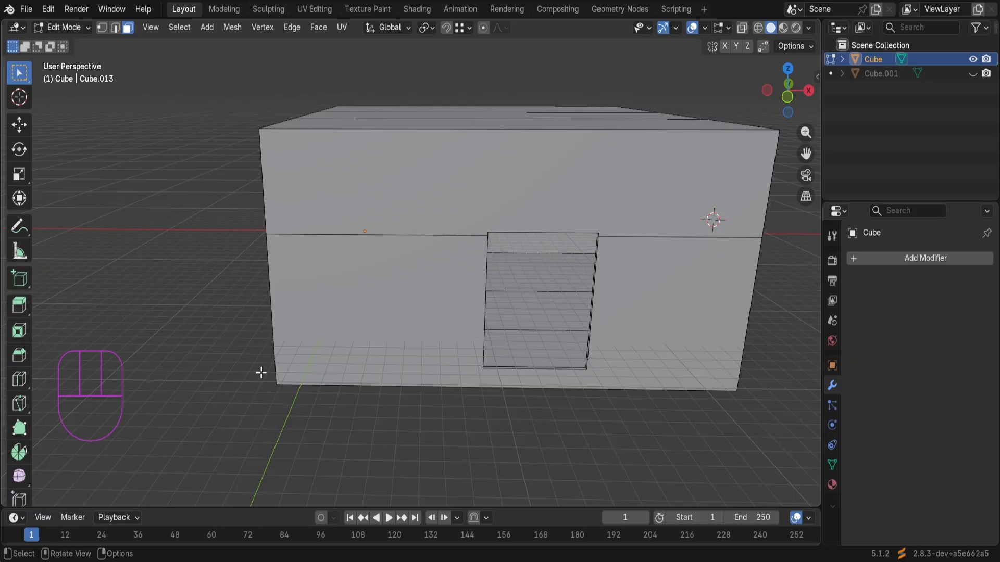
pyautogui.moveTo(230, 370); pyautogui.dragTo(557, 311, button='middle')
pyautogui.moveTo(356, 336); pyautogui.dragTo(441, 262, button='middle')
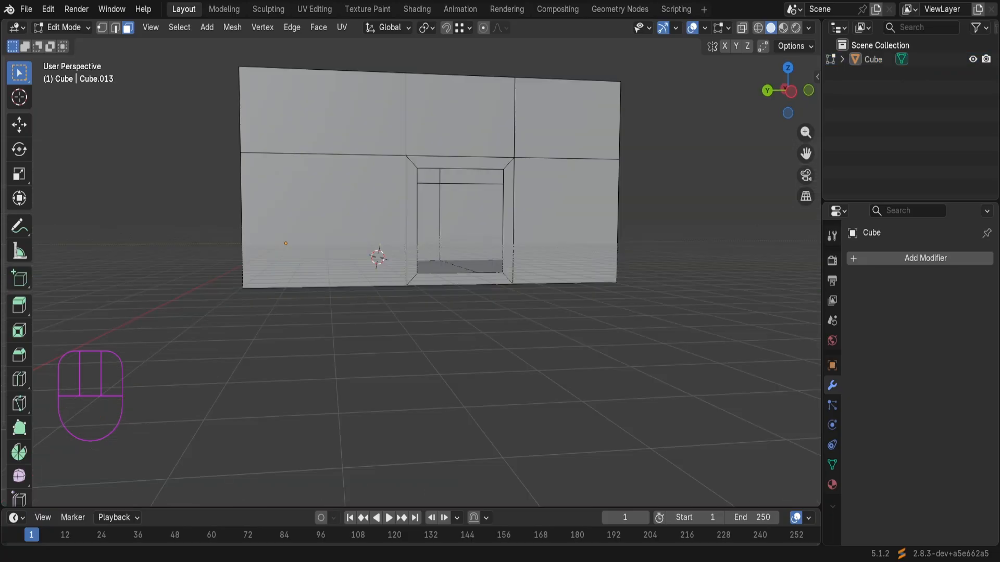
pyautogui.moveTo(542, 355); pyautogui.dragTo(384, 406, button='middle')
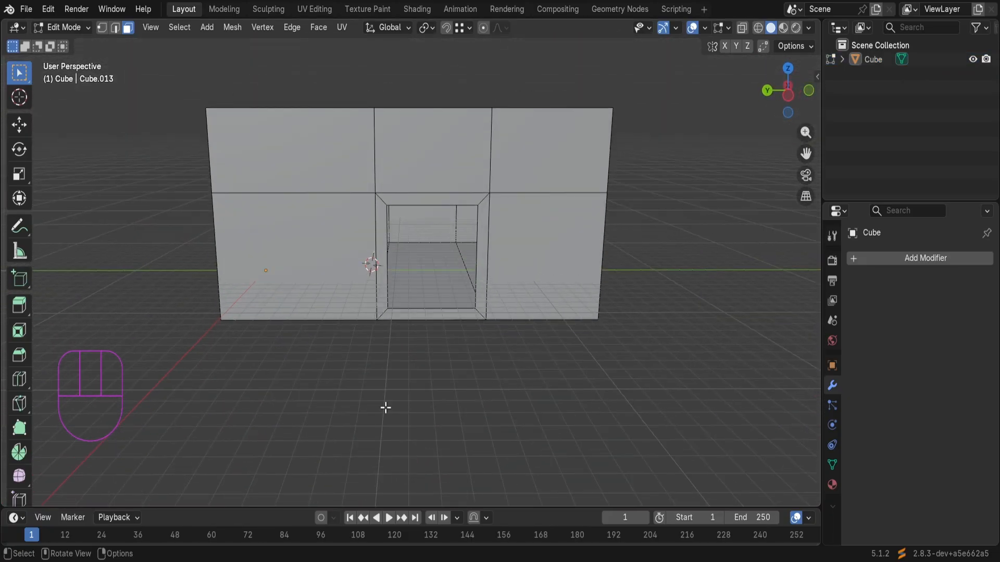
# Step: Hide the lower wall panels on both sides of the inset doorway
pyautogui.click(299, 277)
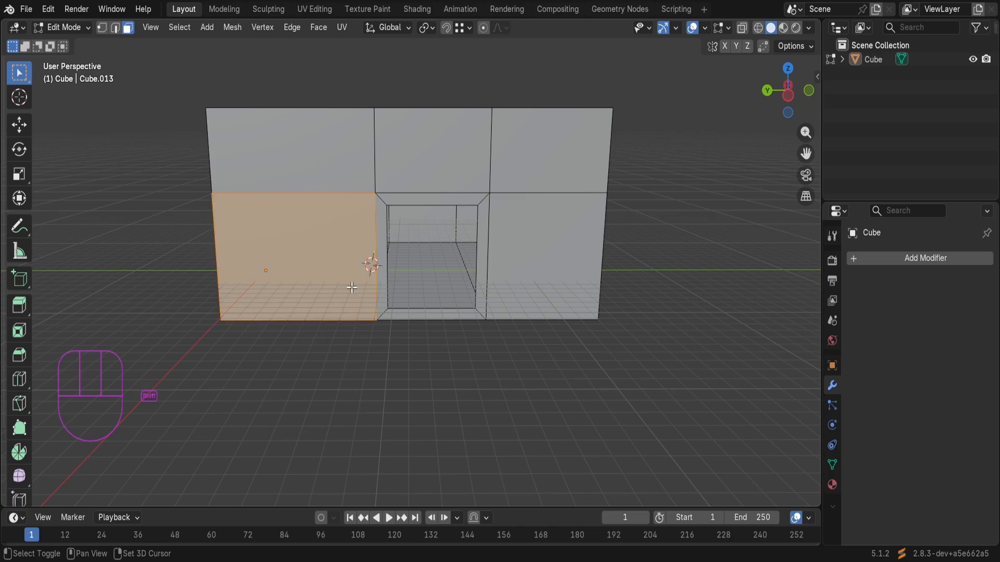
pyautogui.keyDown('shift'); pyautogui.click(558, 262); pyautogui.keyUp('shift')
pyautogui.moveTo(557, 261); pyautogui.dragTo(646, 279, button='middle')
pyautogui.keyDown('shift'); pyautogui.click(399, 262); pyautogui.keyUp('shift')
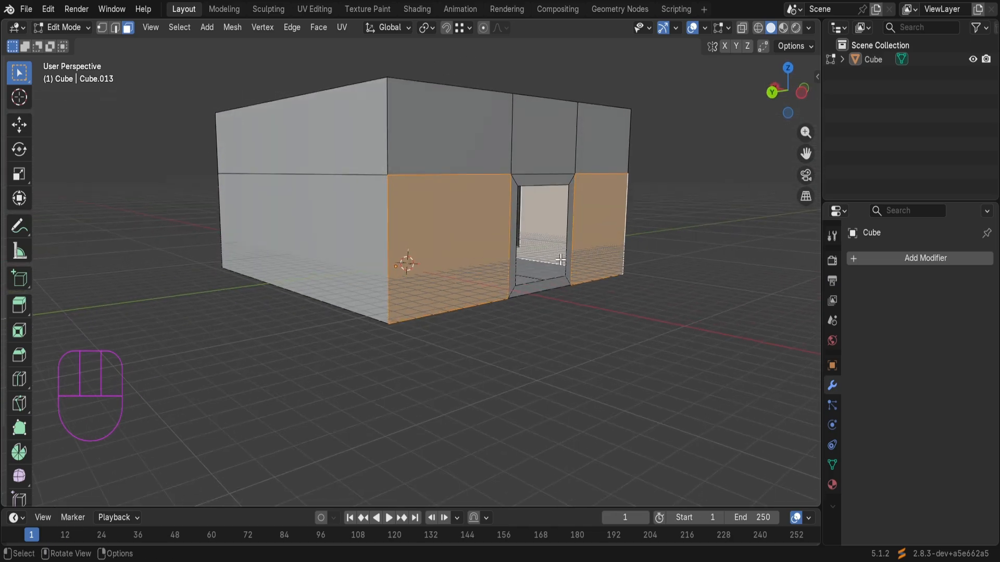
pyautogui.press('h')
pyautogui.keyDown('shift'); pyautogui.click(620, 245); pyautogui.keyUp('shift')
pyautogui.press('h')
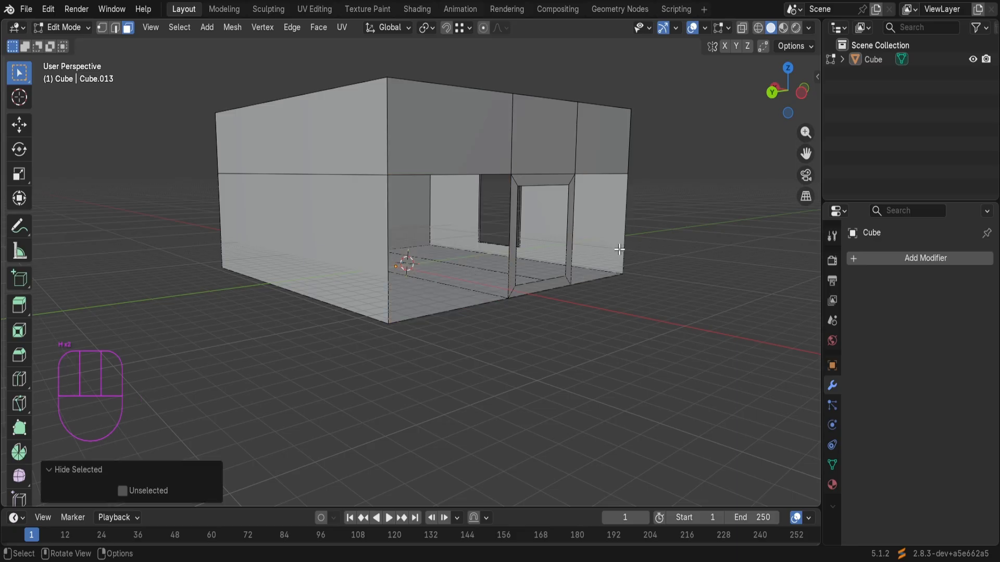
# Step: Hide the lower side wall around the Boolean-cut doorway and the wall panel above the inset doorway
pyautogui.moveTo(620, 246); pyautogui.dragTo(450, 293, button='middle')
pyautogui.keyDown('shift'); pyautogui.click(451, 294); pyautogui.keyUp('shift')
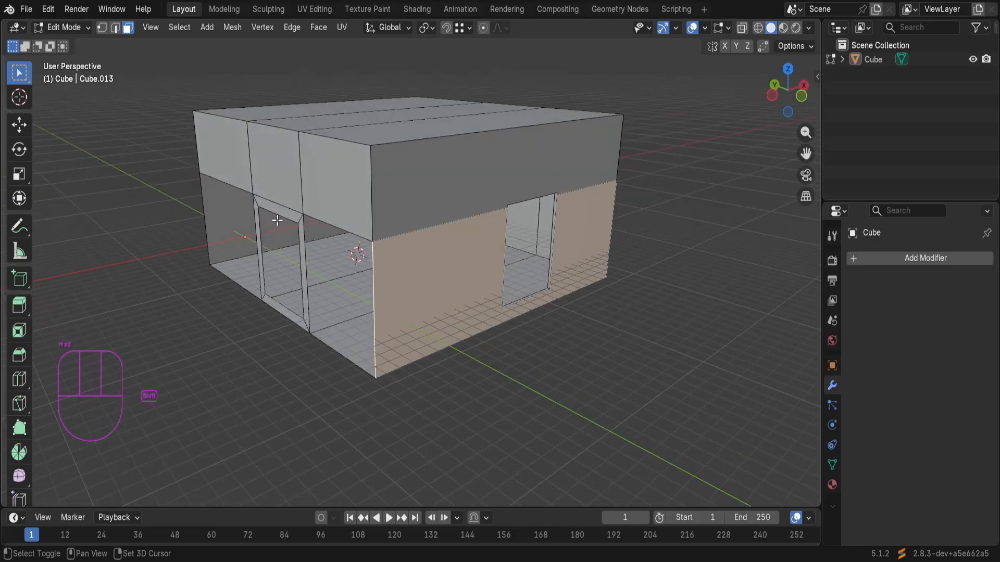
pyautogui.press('h')
pyautogui.keyDown('shift'); pyautogui.click(267, 163); pyautogui.keyUp('shift')
pyautogui.press('h')
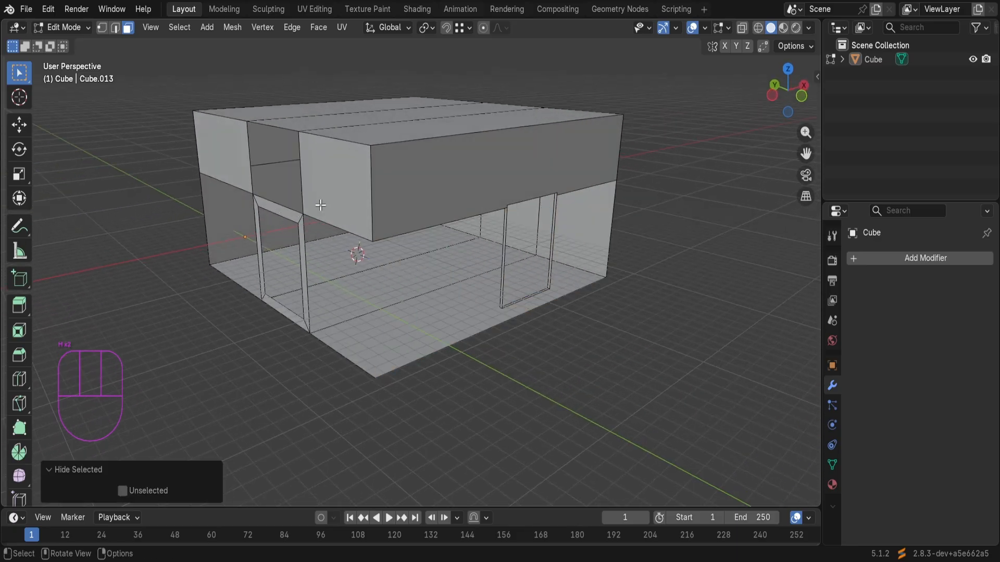
# Step: Hide the top frame face of the inset doorway and inspect the building's interior
pyautogui.moveTo(319, 208); pyautogui.dragTo(379, 249, button='middle')
pyautogui.keyDown('shift'); pyautogui.click(368, 240); pyautogui.keyUp('shift')
pyautogui.press('h')
pyautogui.keyDown('shift'); pyautogui.click(366, 240); pyautogui.keyUp('shift')
pyautogui.press('h')
pyautogui.moveTo(271, 211); pyautogui.dragTo(433, 274, button='middle')
pyautogui.moveTo(338, 228); pyautogui.dragTo(337, 167, button='middle')
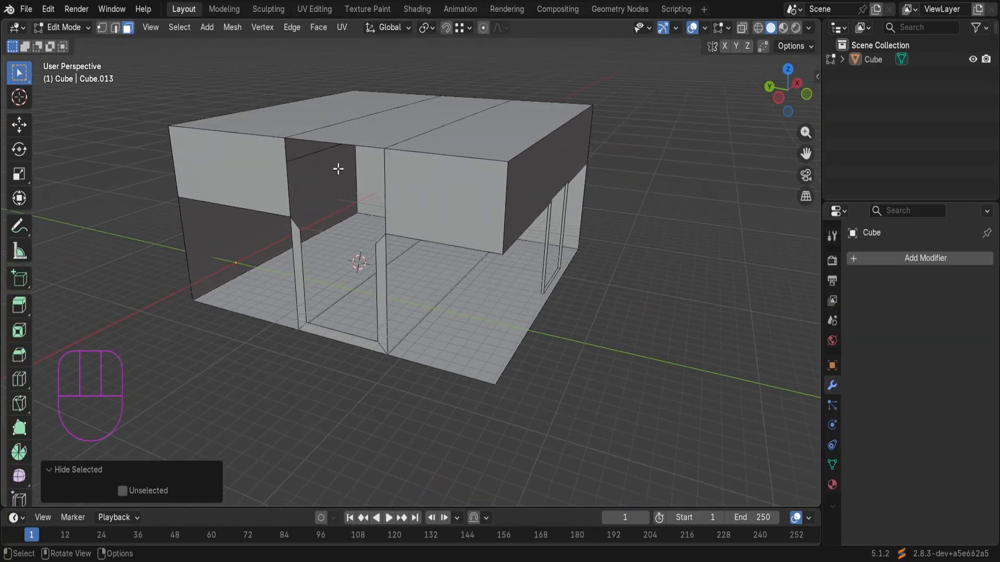
pyautogui.moveTo(362, 221); pyautogui.dragTo(410, 242, button='middle')
pyautogui.scroll(2, 506, 223)
pyautogui.scroll(-2, 393, 170)
pyautogui.scroll(3, 394, 170)
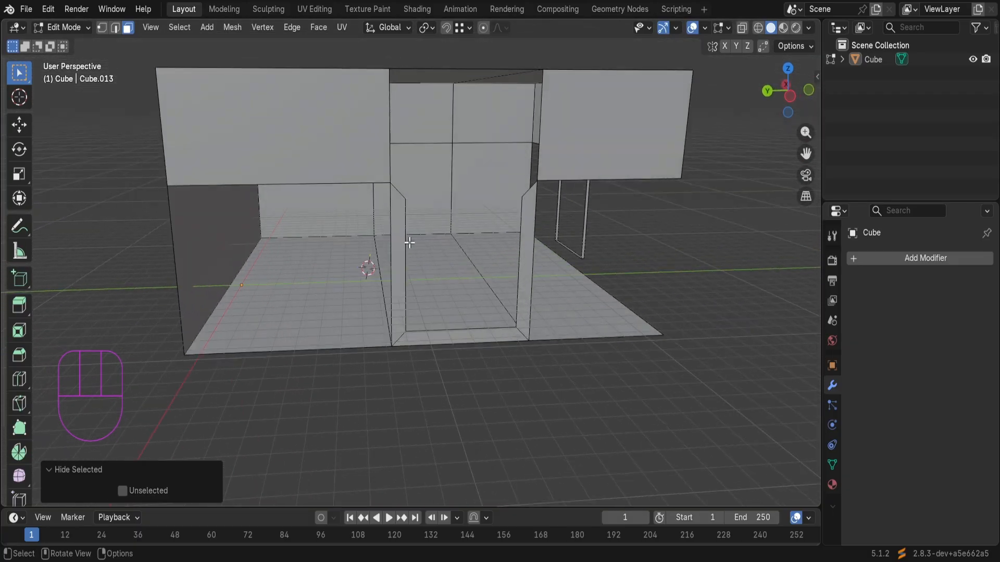
# Step: Reveal all hidden building faces, hide them again, and reveal them once more
pyautogui.hotkey('alt', 'h')
pyautogui.scroll(-1, 419, 249)
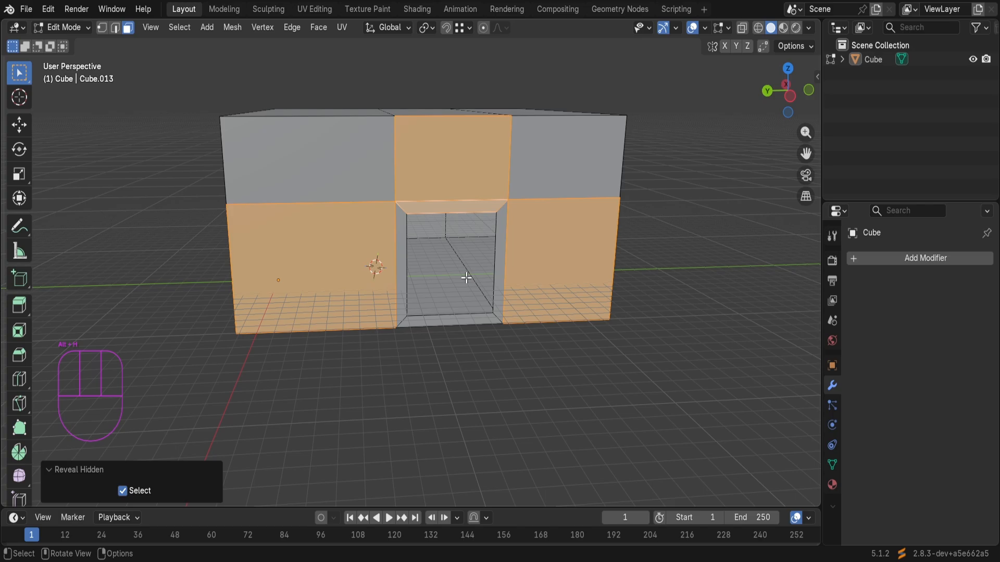
pyautogui.press('h')
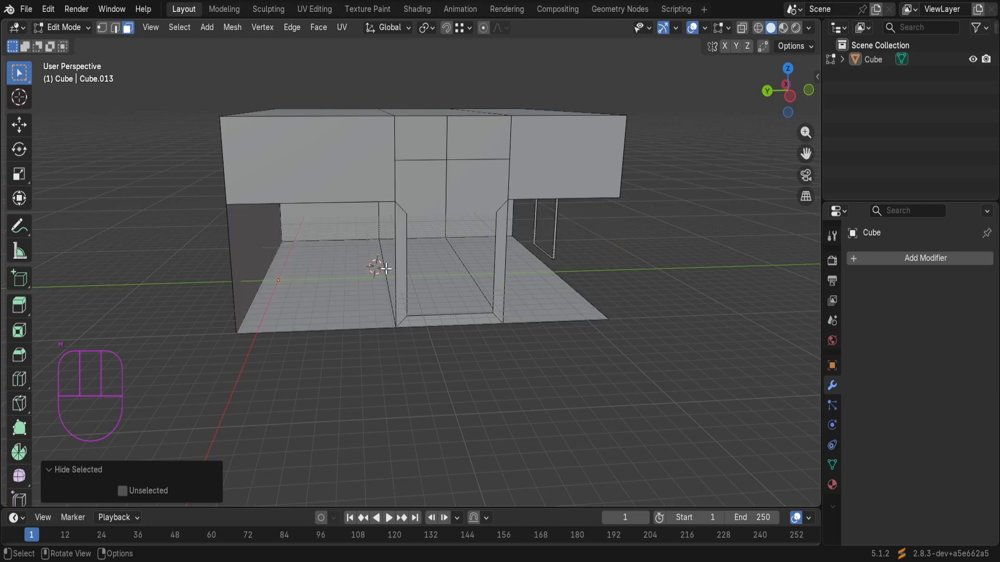
pyautogui.hotkey('alt', 'h')
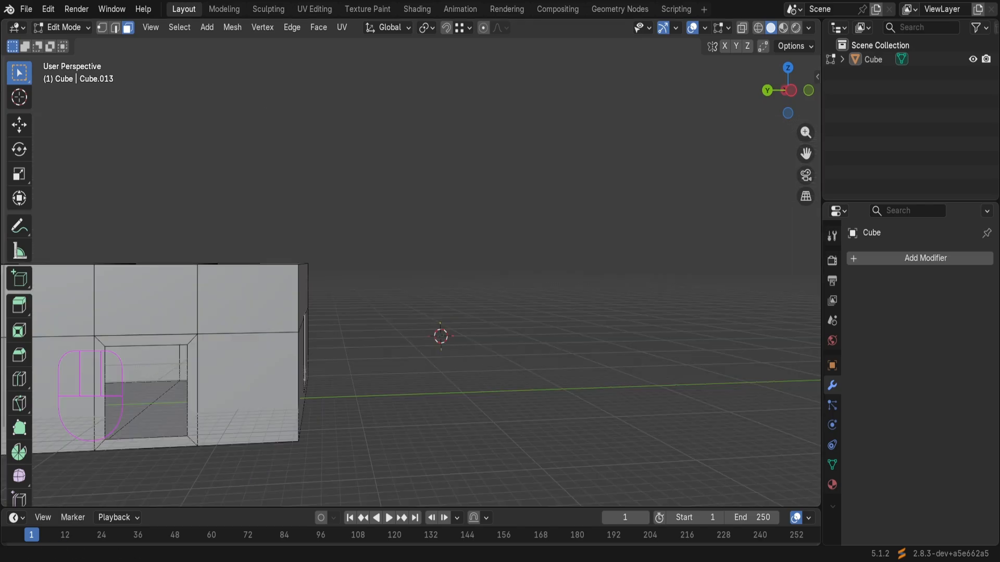
# Step: Add a small cube at the 3D cursor beside the building
pyautogui.moveTo(488, 406); pyautogui.dragTo(446, 404, button='middle')
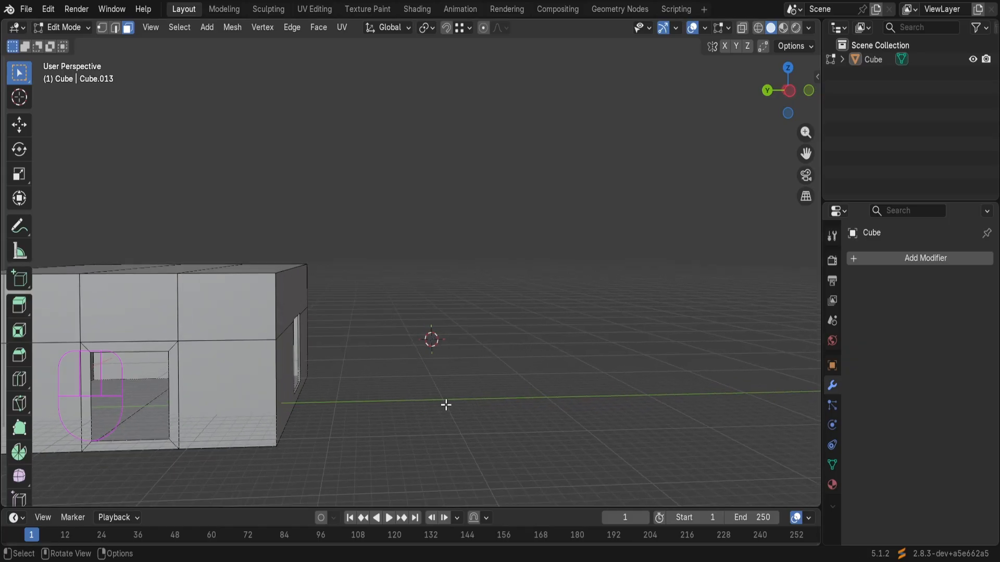
pyautogui.hotkey('shift', 'a')
pyautogui.click(416, 404)
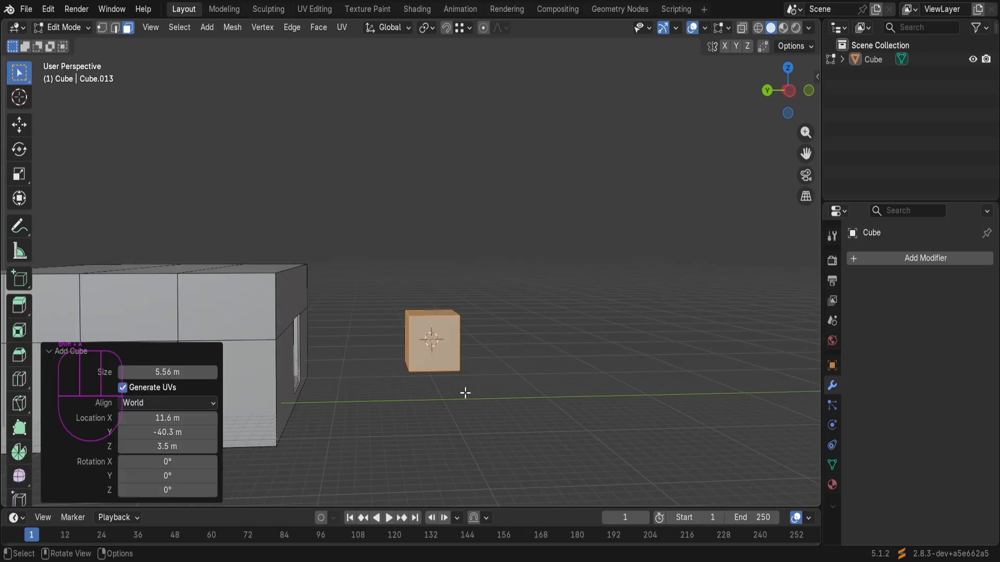
# Step: Bevel all edges of the small cube by about 0.307 m with one segment, then clear the selection
pyautogui.hotkey('ctrl', 'b')
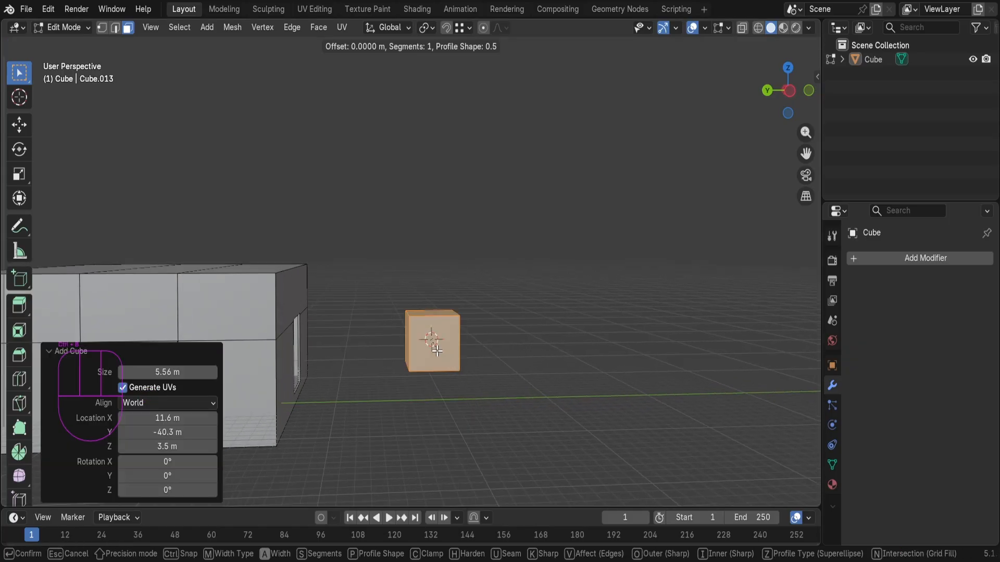
pyautogui.click(489, 374)
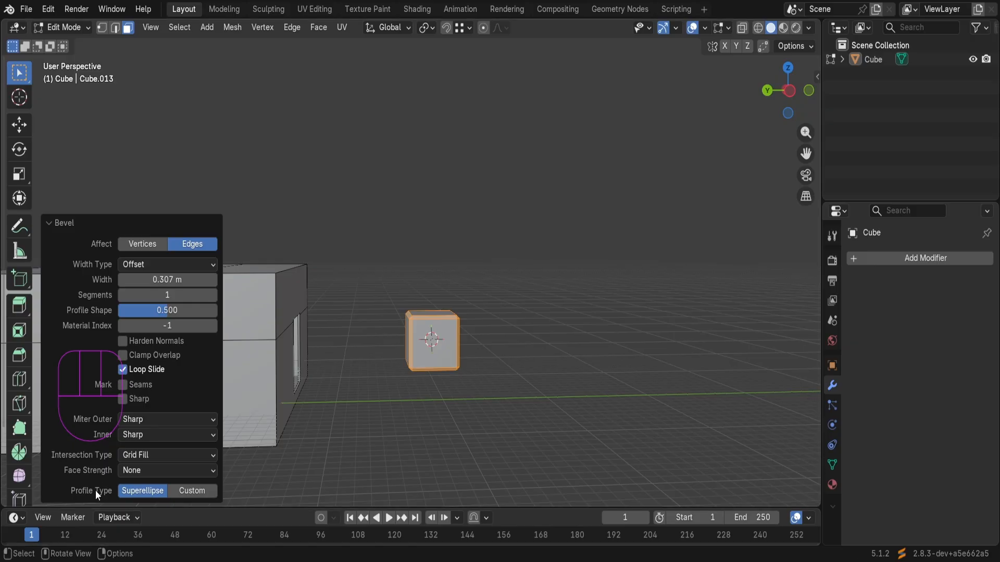
pyautogui.click(397, 368)
pyautogui.moveTo(397, 368); pyautogui.dragTo(552, 414, button='middle')
pyautogui.scroll(3, 502, 415)
pyautogui.scroll(-3, 552, 414)
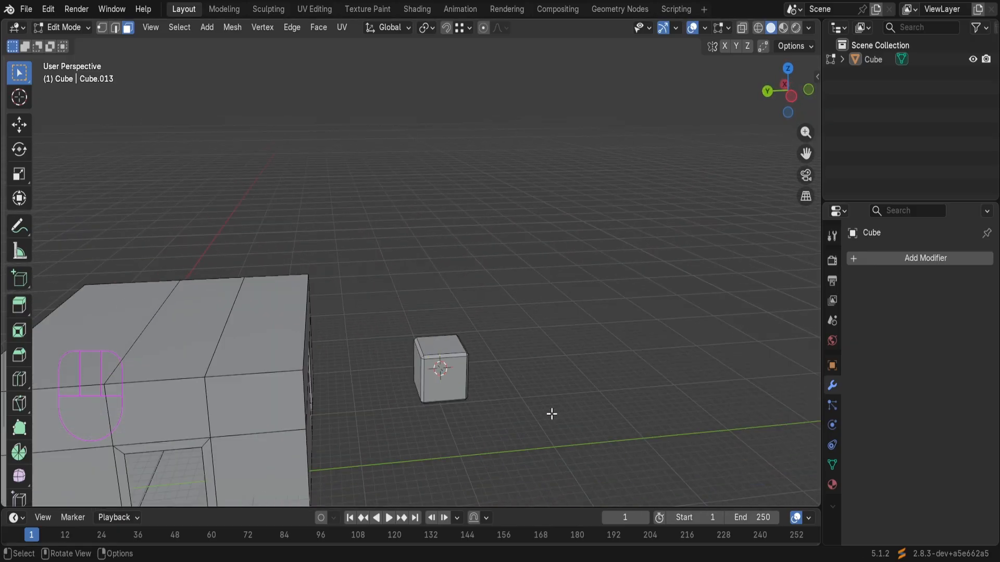
# Step: Cut a freehand pattern of crossing lines across the small cube's top face with the Knife tool
pyautogui.press('k')
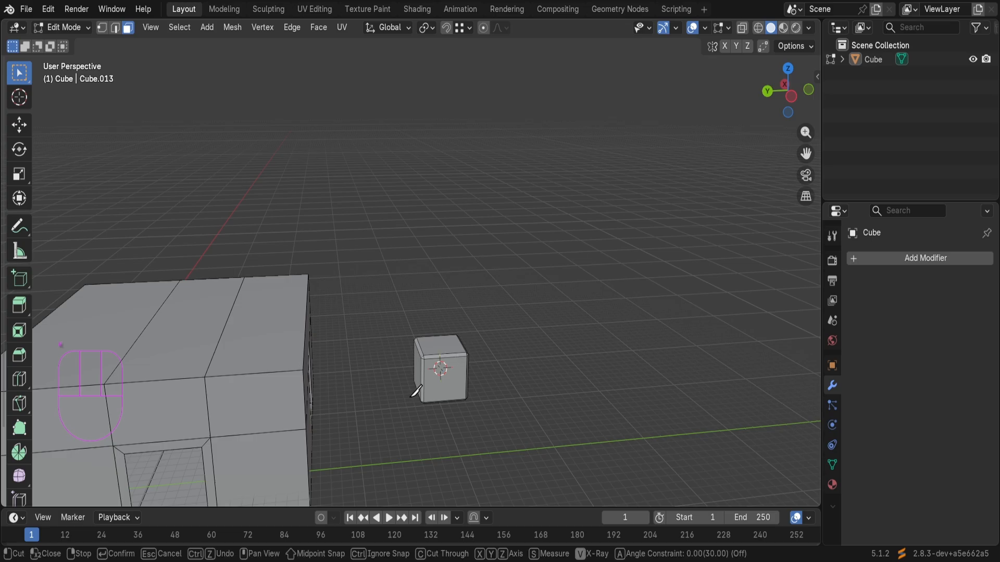
pyautogui.click(426, 337)
pyautogui.click(459, 337)
pyautogui.scroll(4, 440, 340)
pyautogui.moveTo(491, 423)
pyautogui.mouseDown(button='middle')
pyautogui.moveTo(480, 384)
pyautogui.moveTo(471, 424)
pyautogui.mouseUp(button='middle')
pyautogui.click(477, 428)
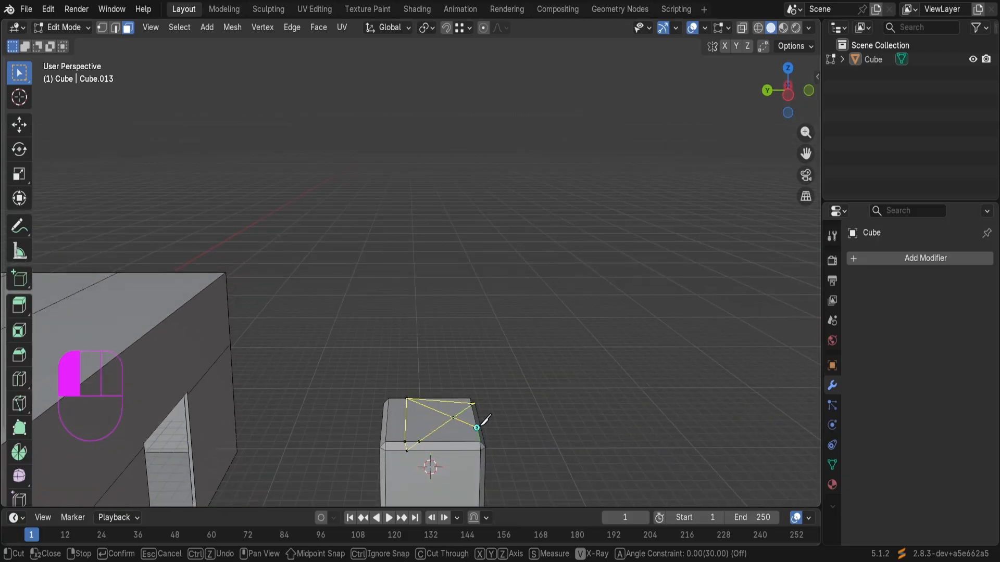
pyautogui.click(406, 420)
pyautogui.click(444, 401)
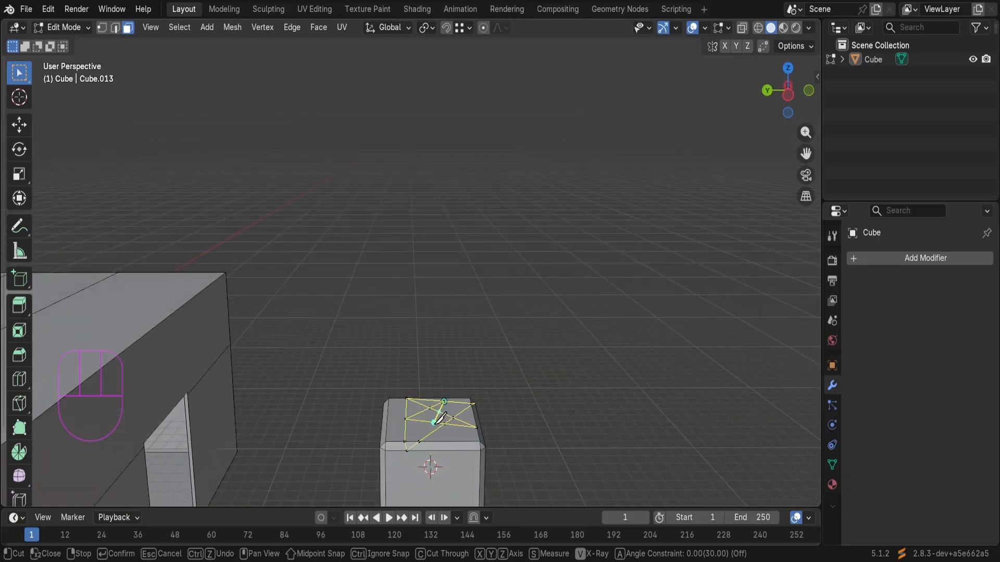
pyautogui.click(434, 417)
pyautogui.press('Return')
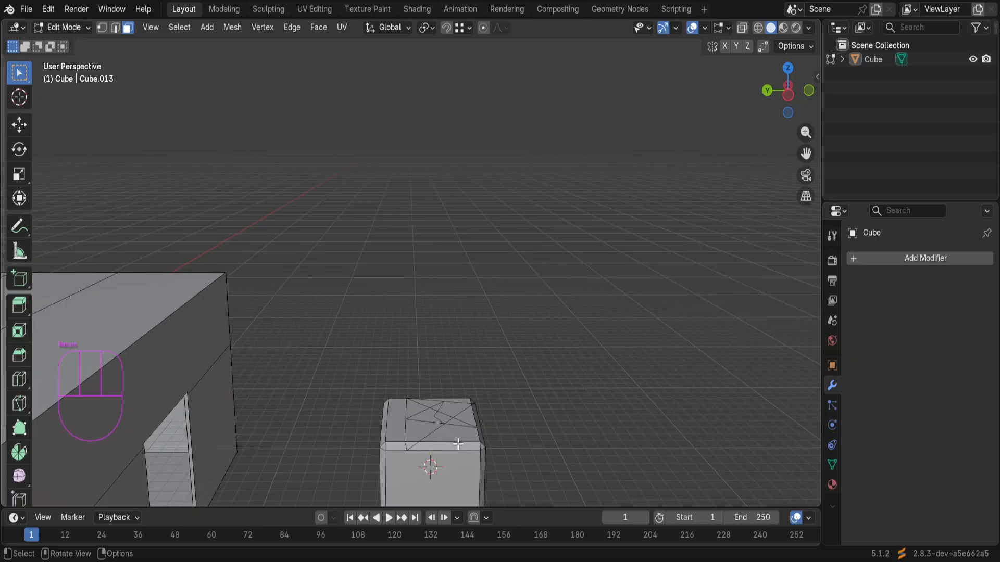
# Step: Delete several of the knife-cut faces on the small cube's top to open it up
pyautogui.keyDown('shift'); pyautogui.click(431, 424); pyautogui.keyUp('shift')
pyautogui.press('x')
pyautogui.click(425, 411)
pyautogui.click(455, 410)
pyautogui.moveTo(446, 417); pyautogui.dragTo(437, 448, button='middle')
pyautogui.keyDown('shift'); pyautogui.click(427, 446); pyautogui.keyUp('shift')
pyautogui.keyDown('shift'); pyautogui.click(412, 457); pyautogui.keyUp('shift')
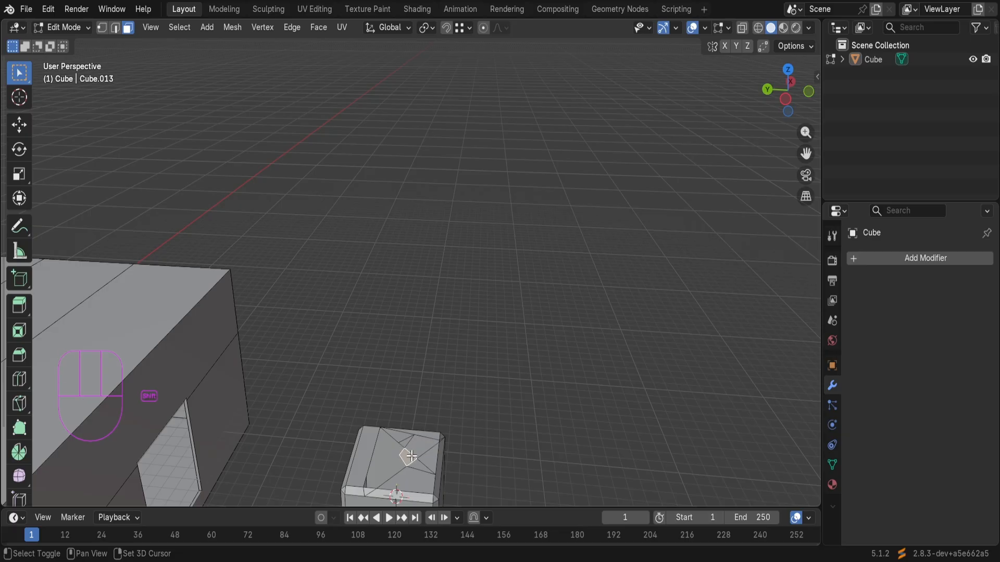
pyautogui.keyDown('shift'); pyautogui.click(423, 448); pyautogui.keyUp('shift')
pyautogui.press('x')
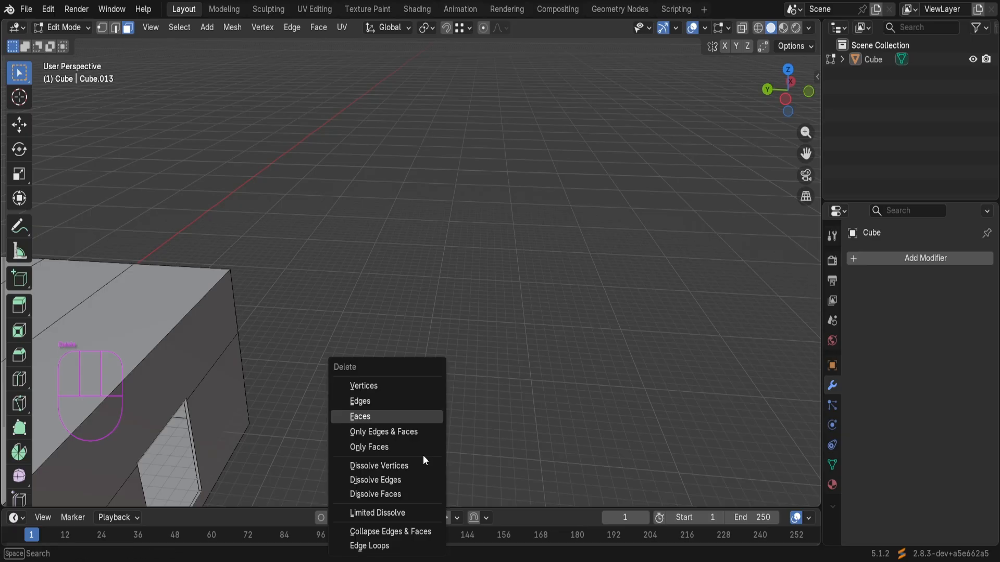
pyautogui.click(383, 417)
pyautogui.moveTo(384, 417); pyautogui.dragTo(376, 484, button='middle')
pyautogui.scroll(-2, 386, 473)
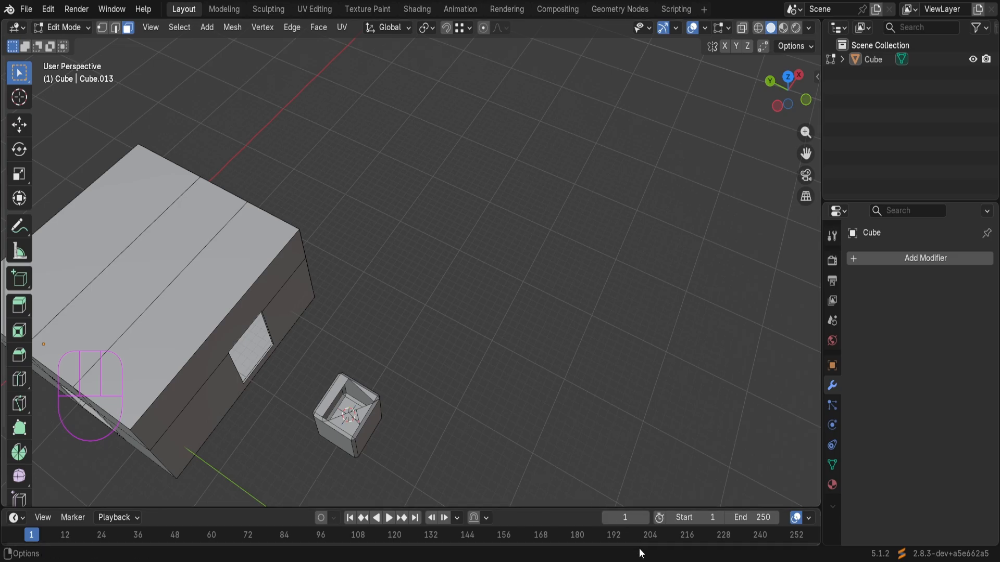